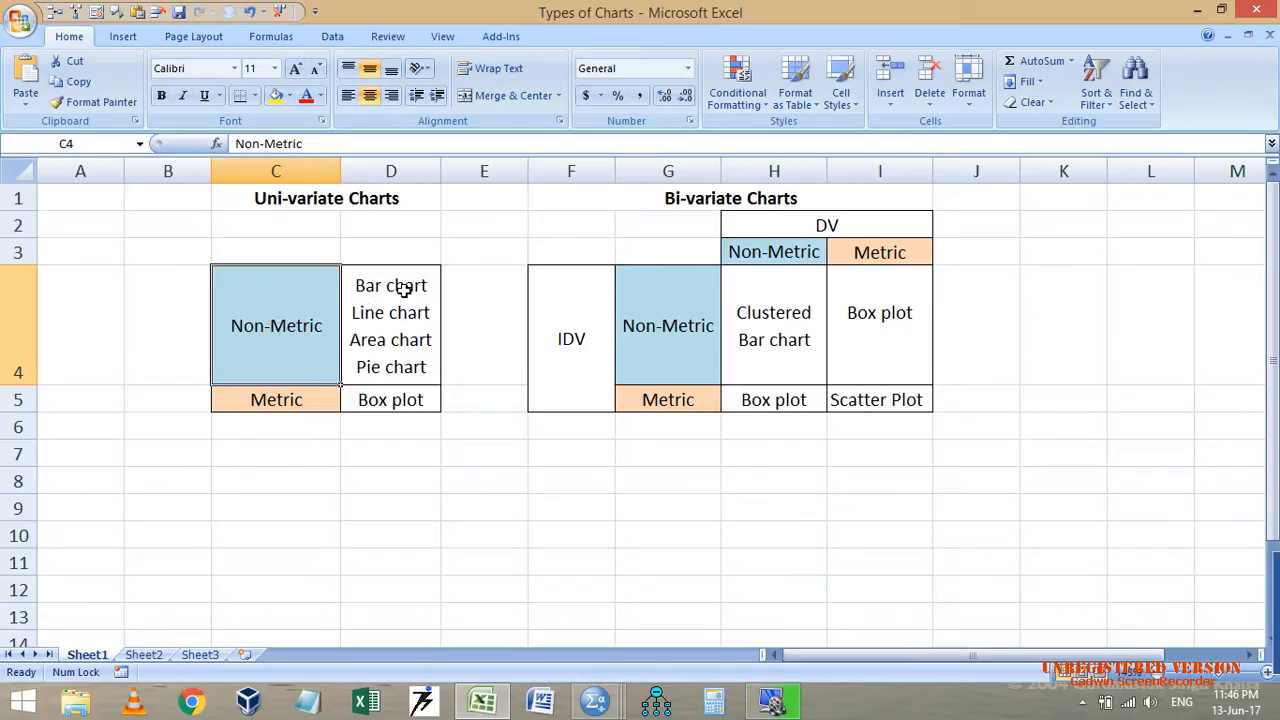
# Add "Histogram" on a second line below "Box plot" in the univariate Metric cell D5.
pyautogui.click(406, 288)
pyautogui.click(313, 400)
pyautogui.click(390, 400)
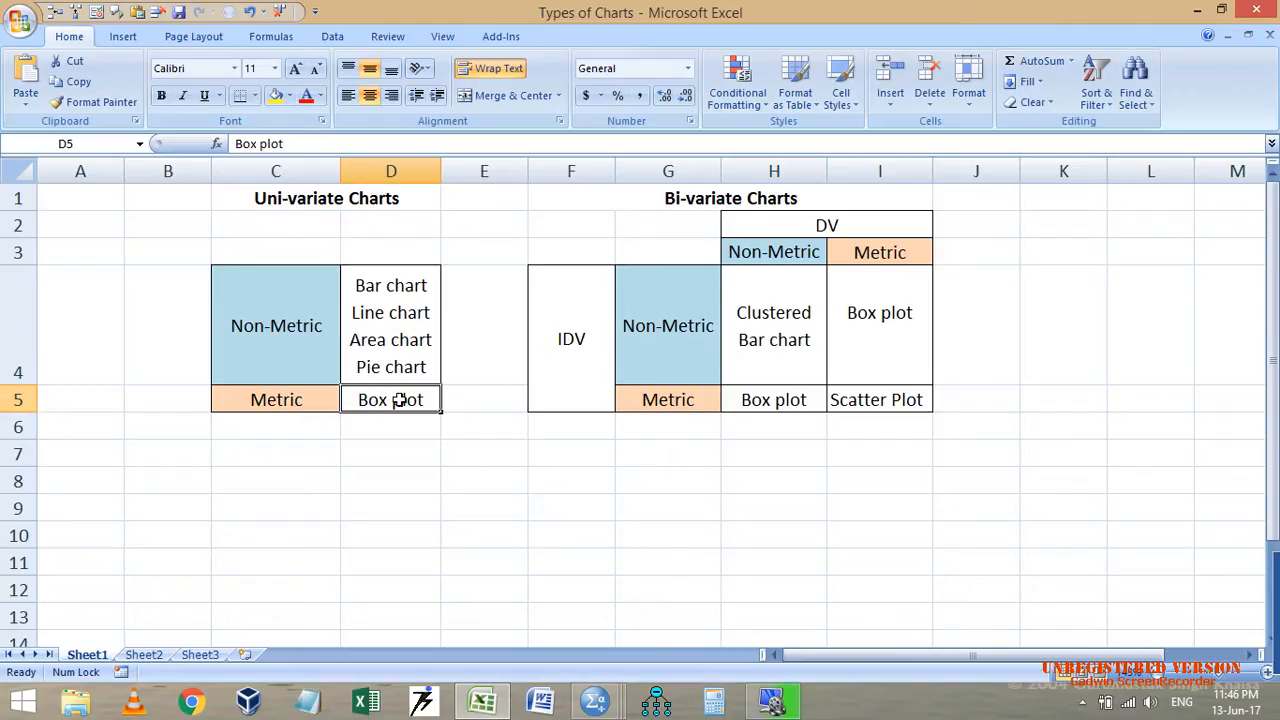
pyautogui.doubleClick(428, 397)
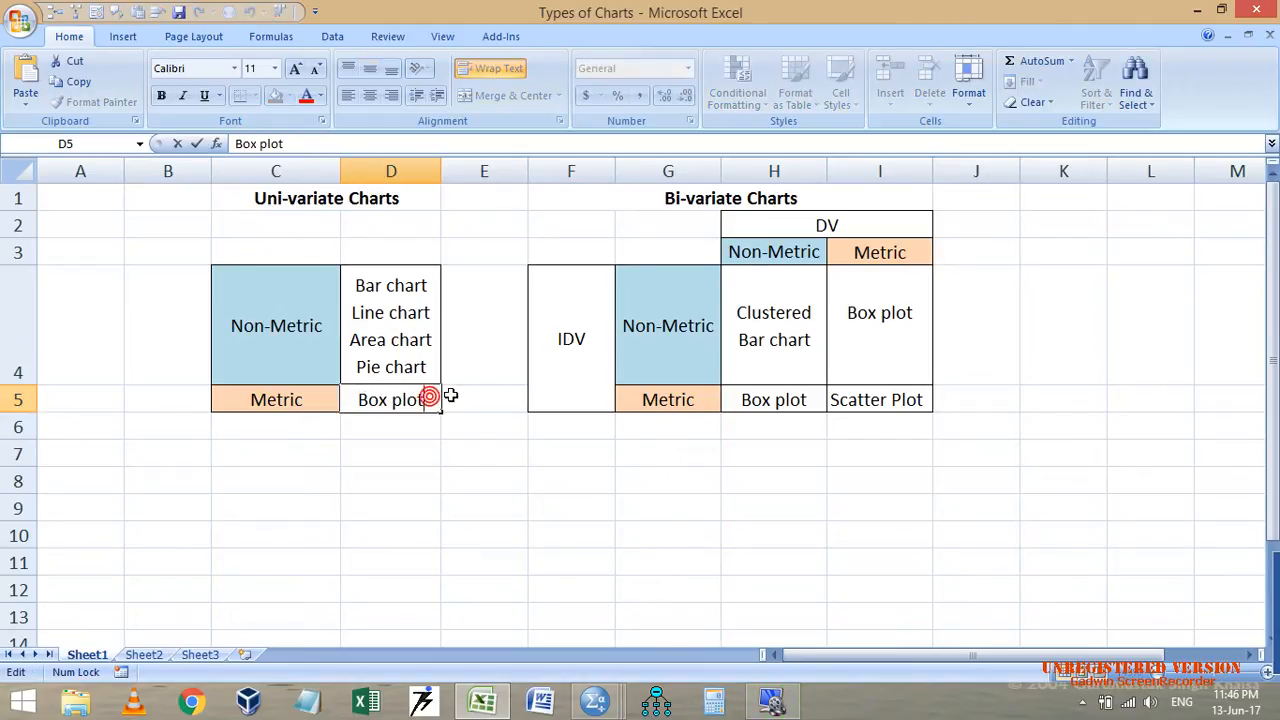
pyautogui.write('H')
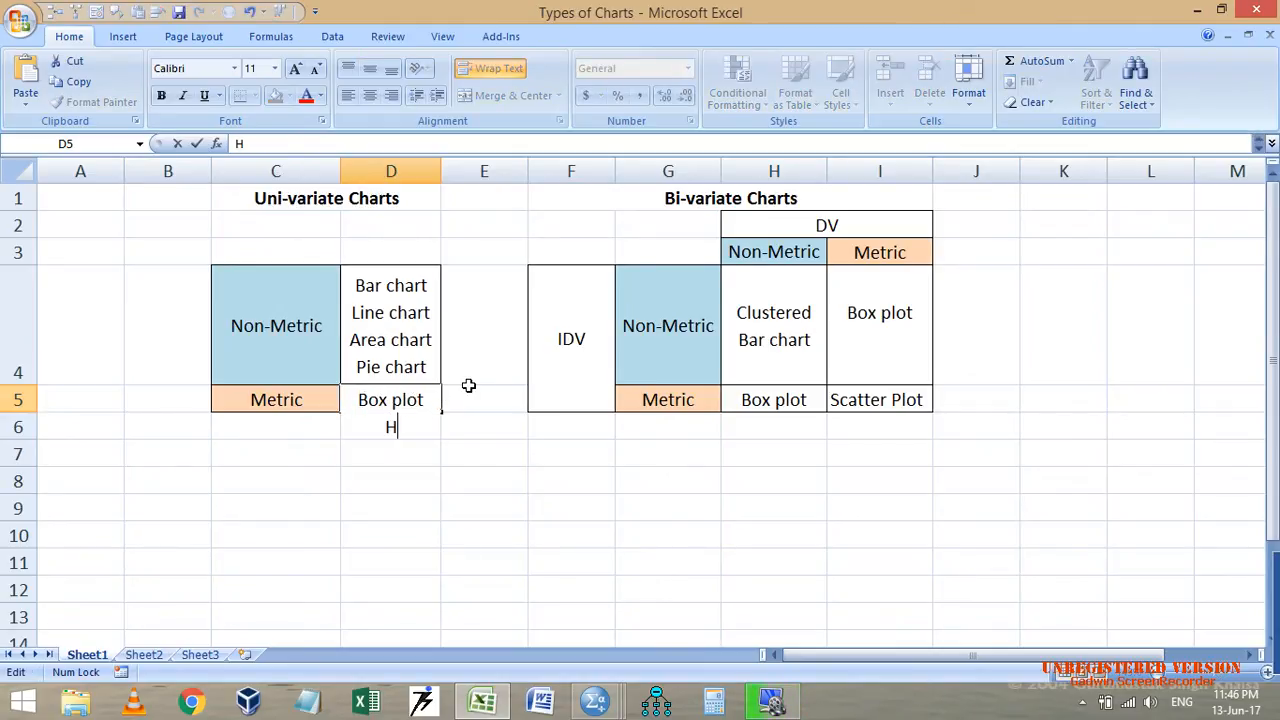
pyautogui.write('istogram')
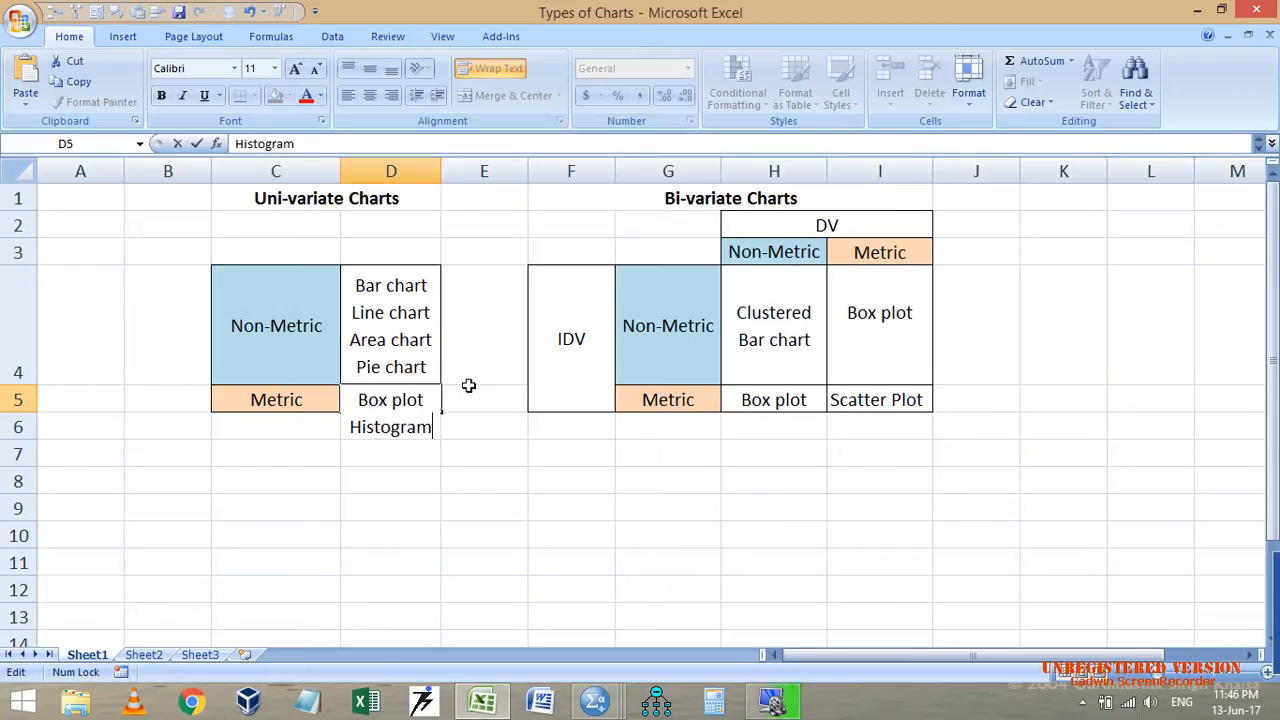
pyautogui.hotkey('ctrl', 'Return')
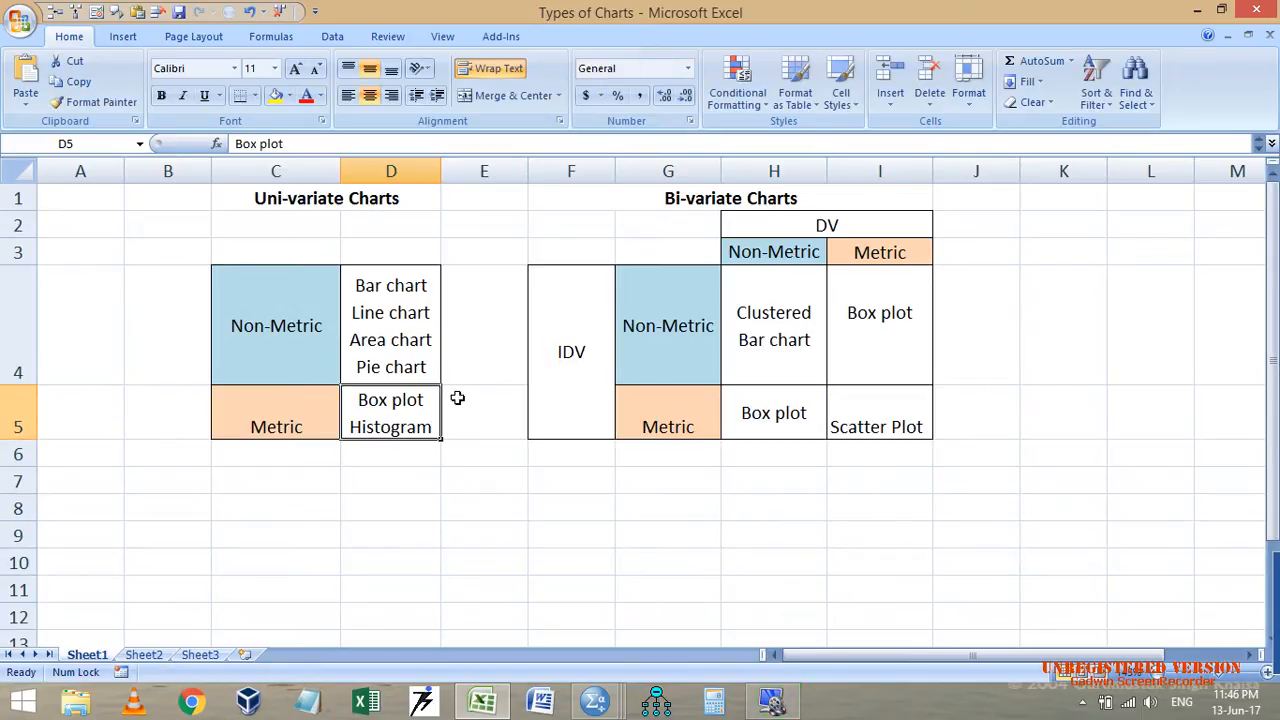
# Review the Non-Metric row of the bi-variate table, and switch to the Ancova.sav dataset in SPSS.
pyautogui.click(788, 301)
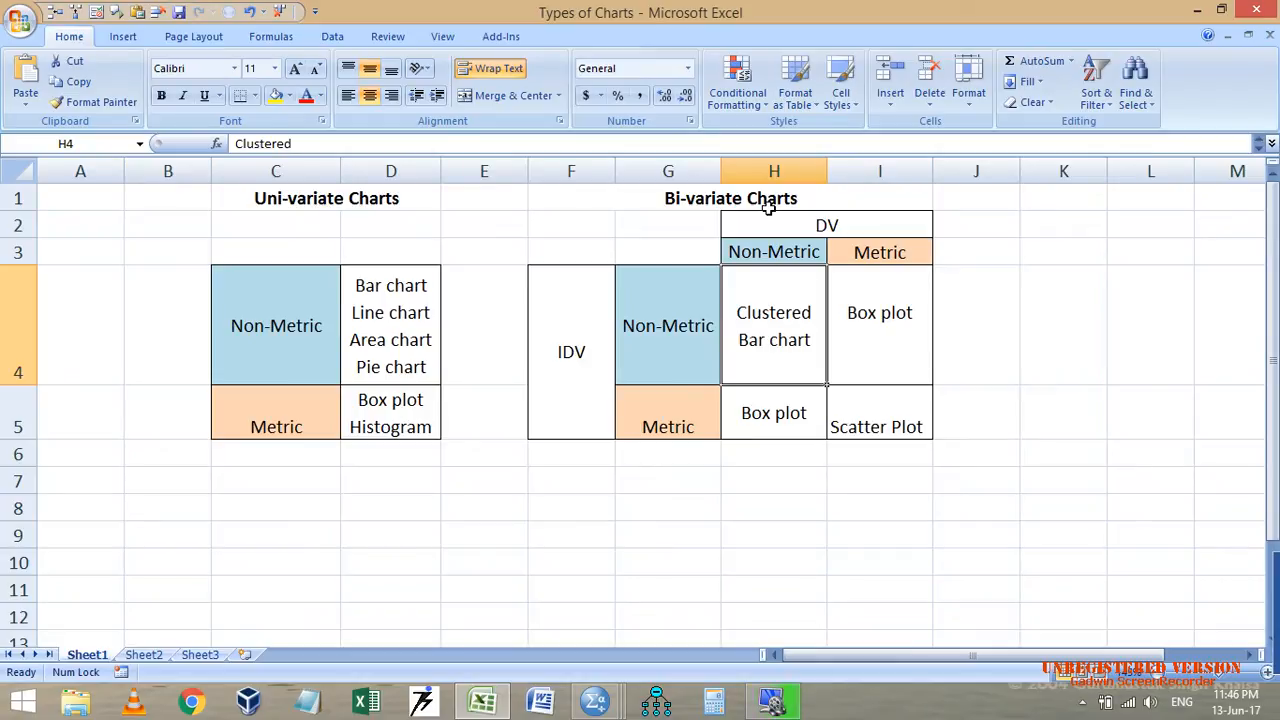
pyautogui.click(890, 322)
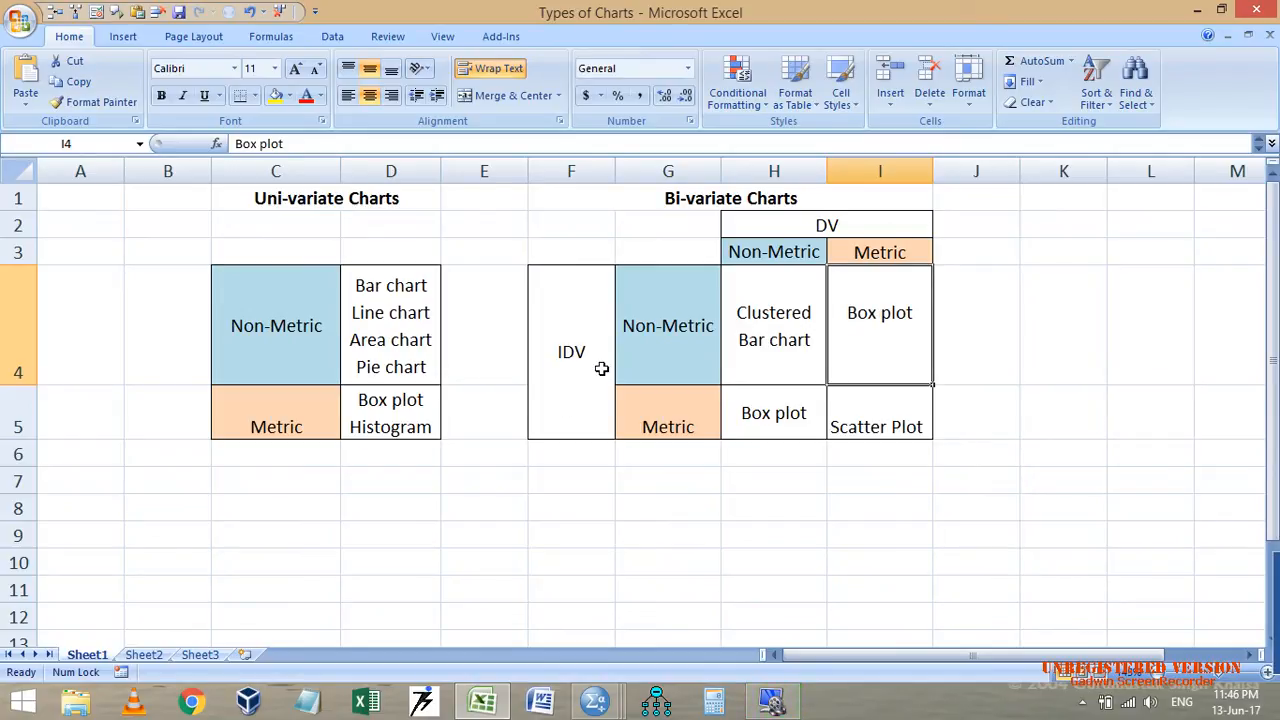
pyautogui.moveTo(595, 700)
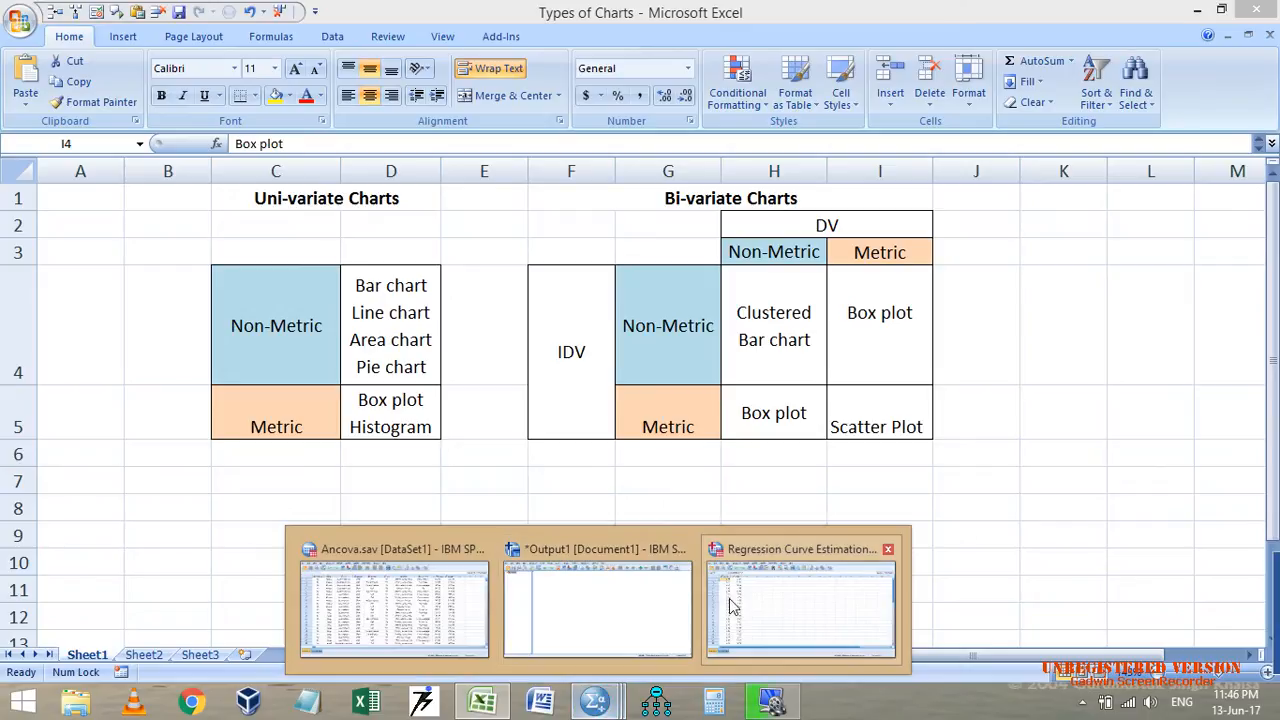
pyautogui.click(394, 603)
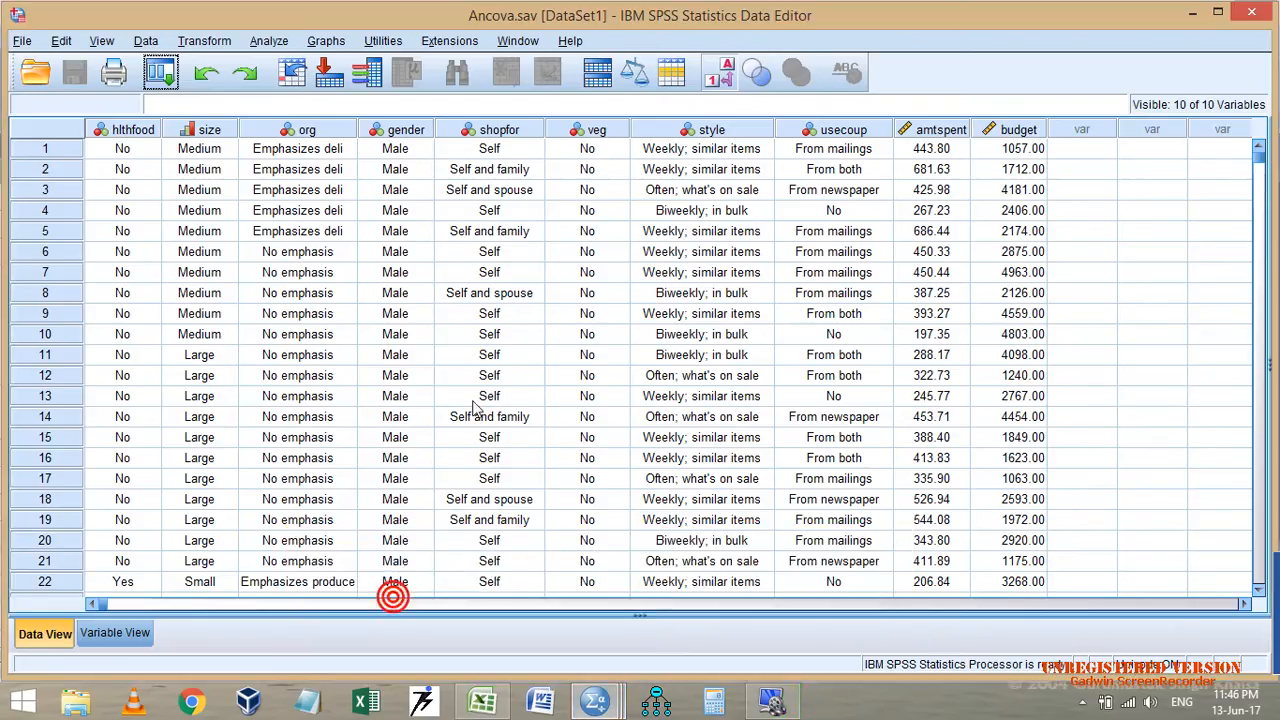
pyautogui.click(160, 75)
pyautogui.click(185, 104)
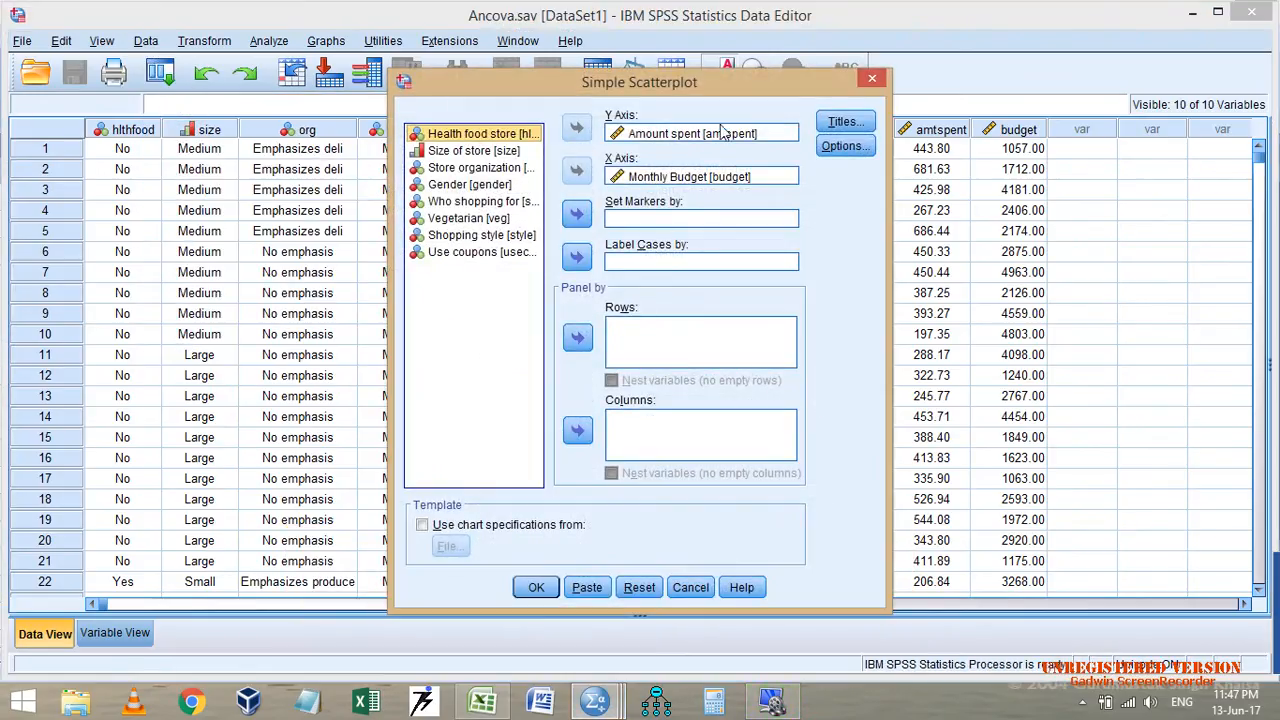
pyautogui.click(872, 78)
# Run a simple boxplot of Amount spent by Size of store, with cases labelled by Gender, and show it in the output document.
pyautogui.click(160, 72)
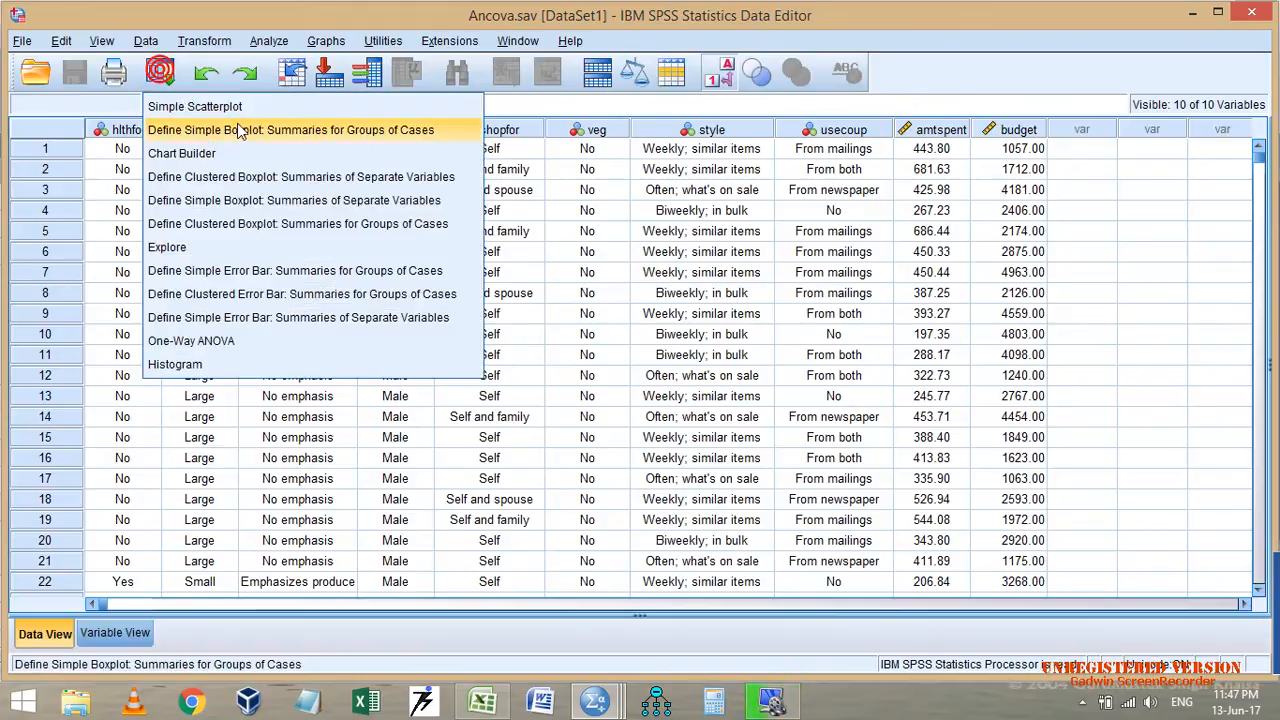
pyautogui.click(239, 131)
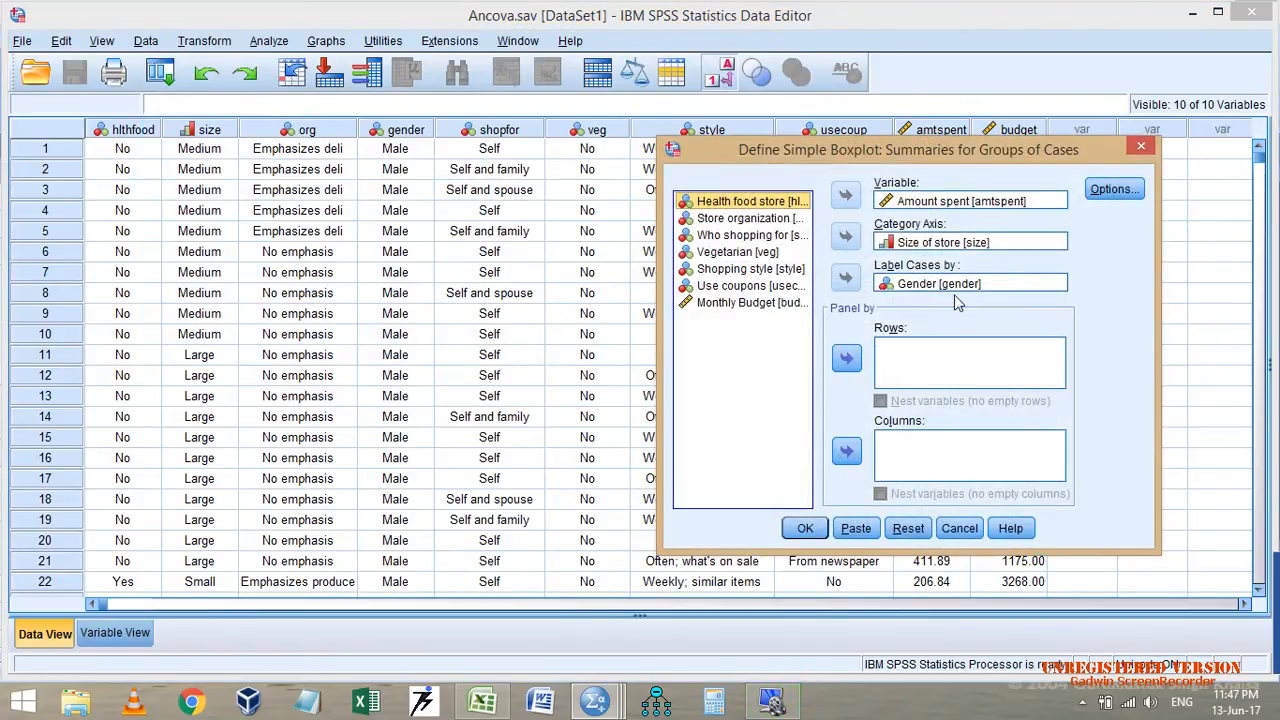
pyautogui.click(808, 529)
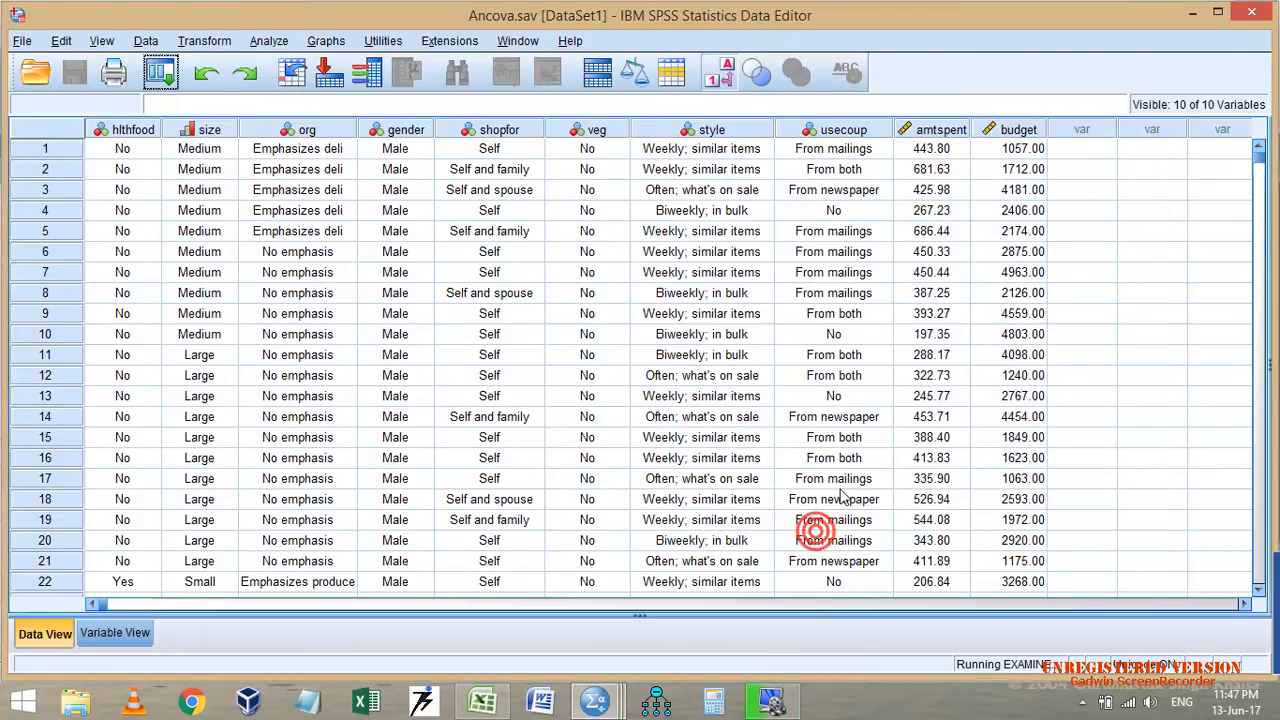
pyautogui.moveTo(595, 703)
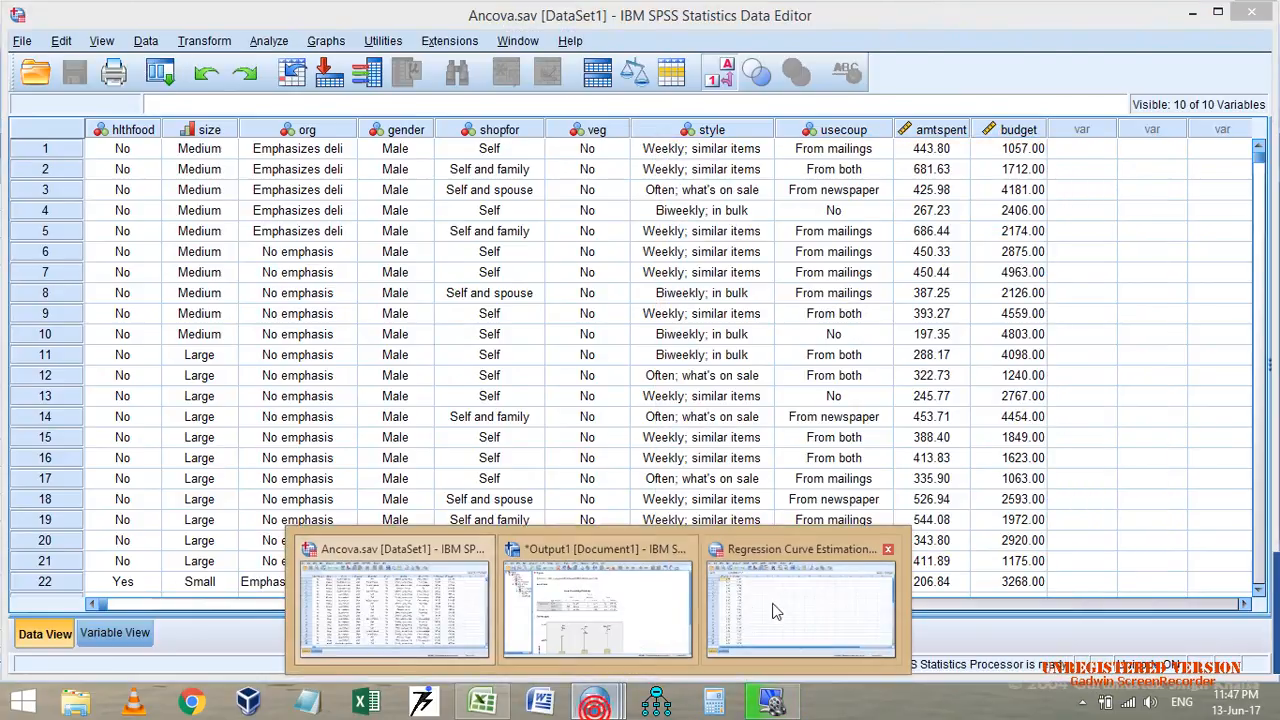
pyautogui.click(654, 616)
pyautogui.scroll(-5, 730, 451)
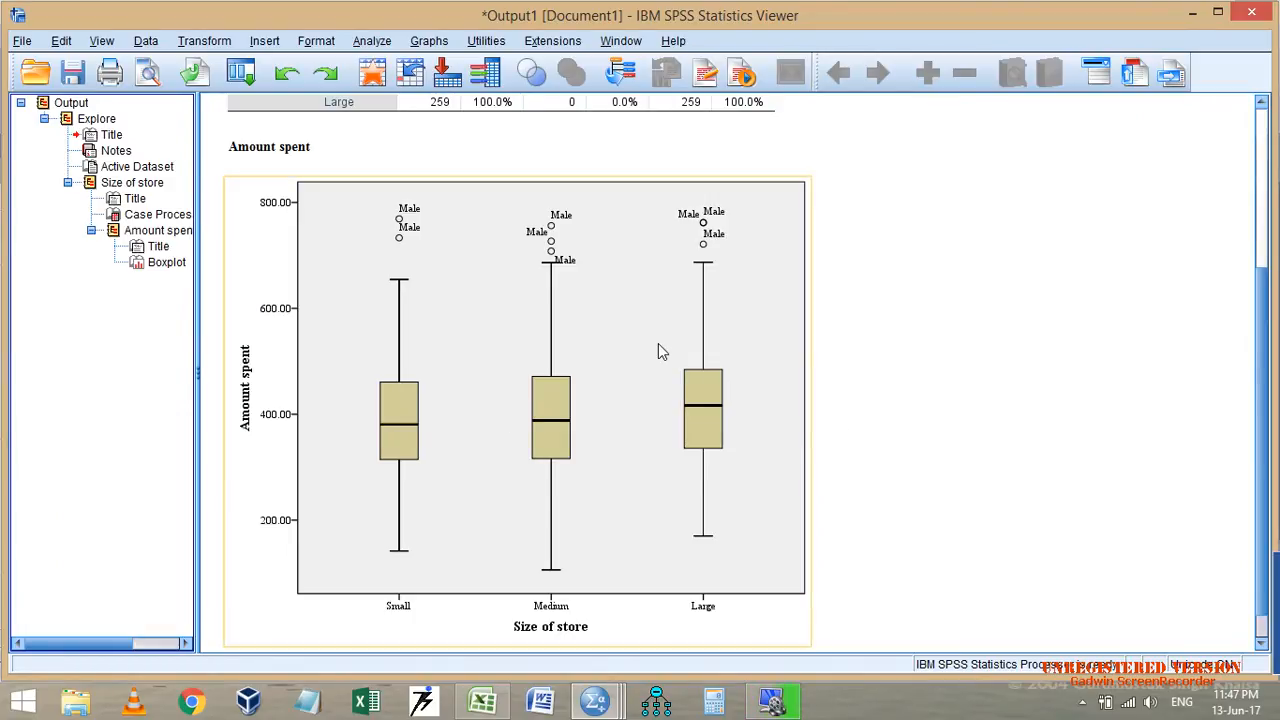
# Transpose the Amount spent boxplot in the Chart Editor to horizontal boxes and close the editor.
pyautogui.doubleClick(623, 316)
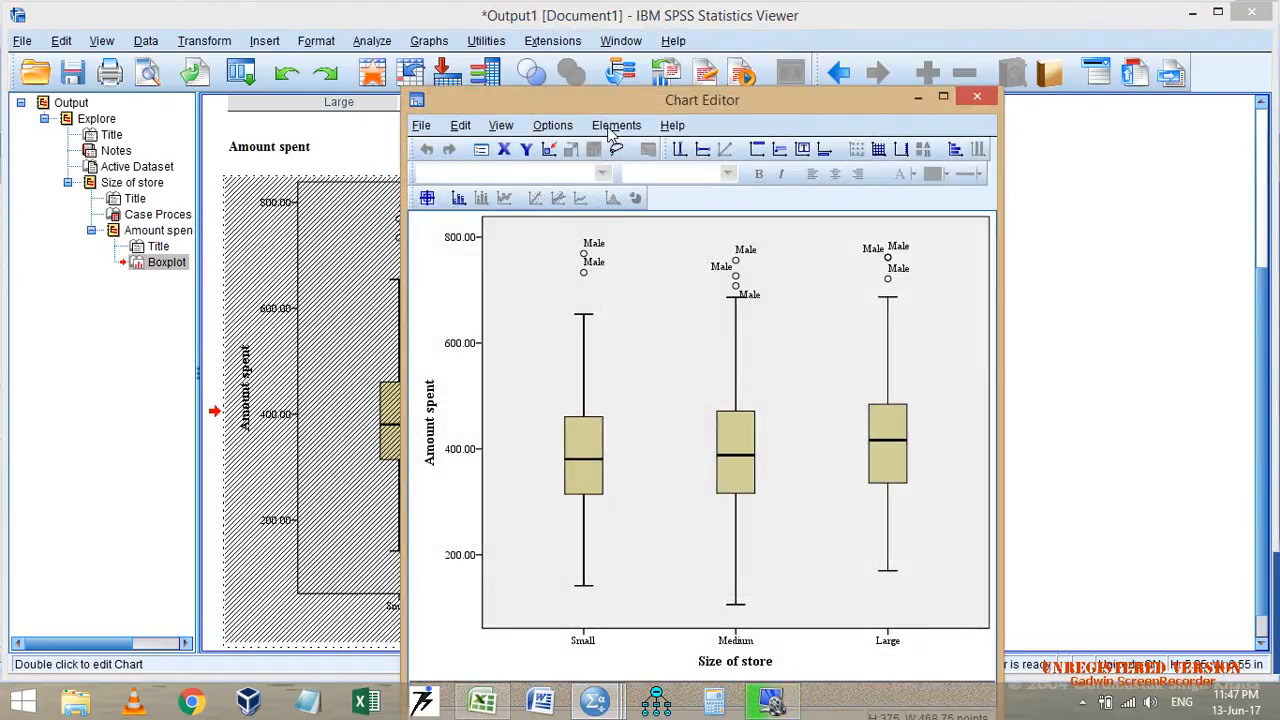
pyautogui.click(503, 126)
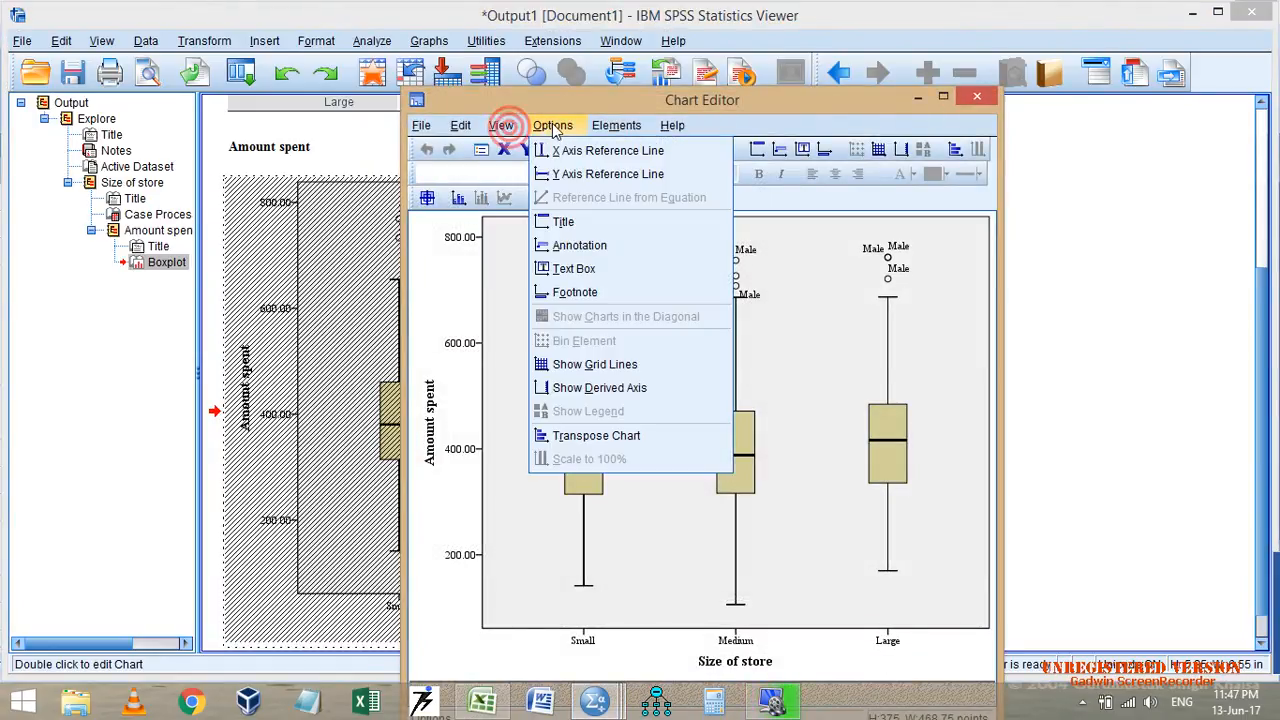
pyautogui.moveTo(618, 128)
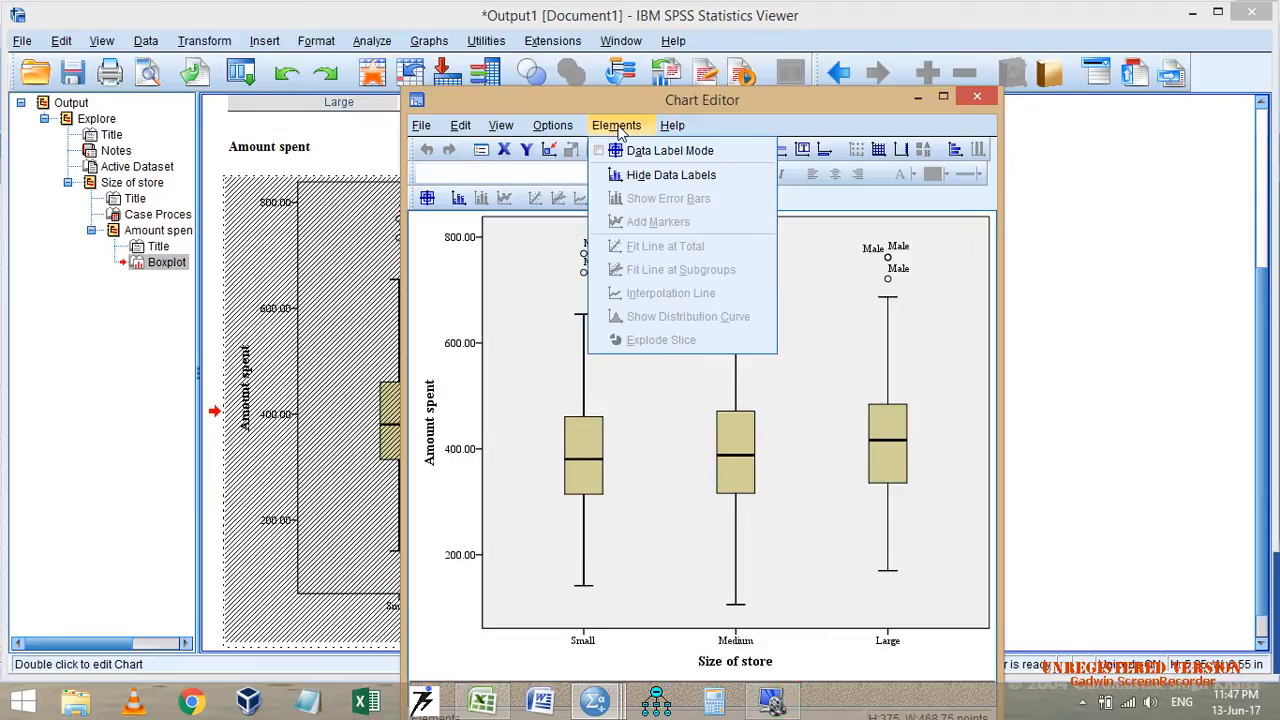
pyautogui.moveTo(550, 127)
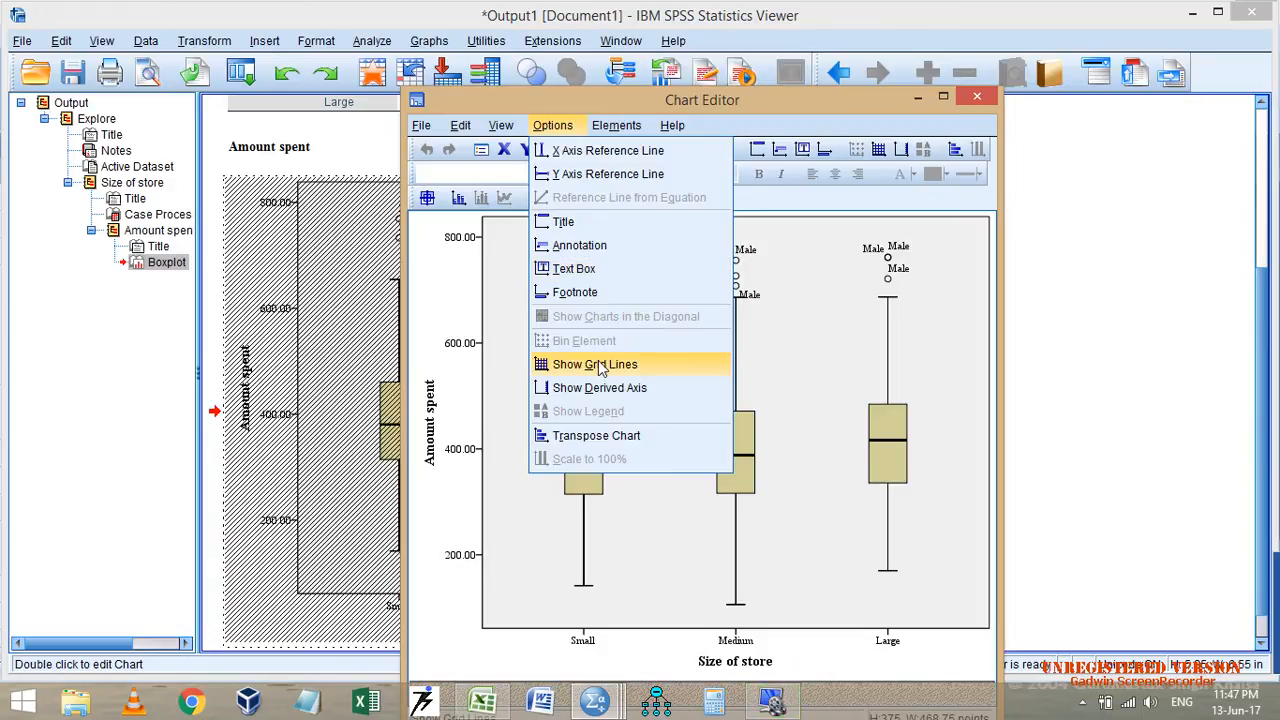
pyautogui.click(587, 441)
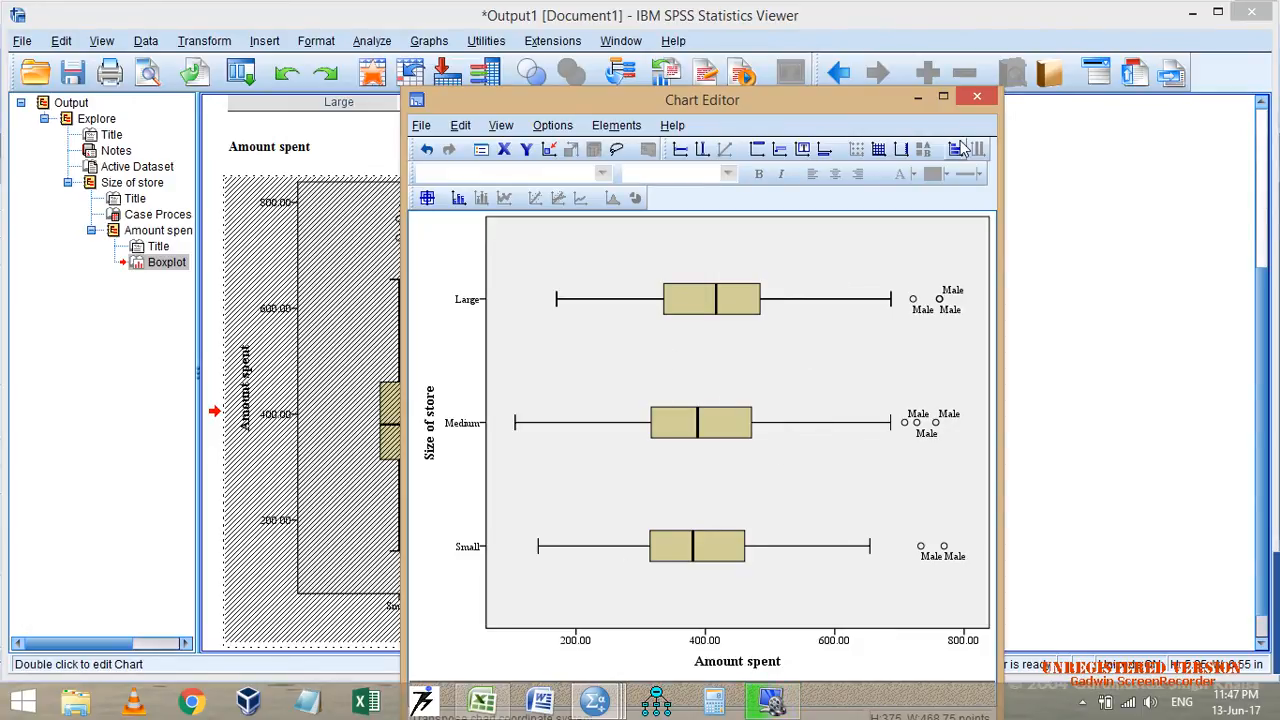
pyautogui.moveTo(483, 702)
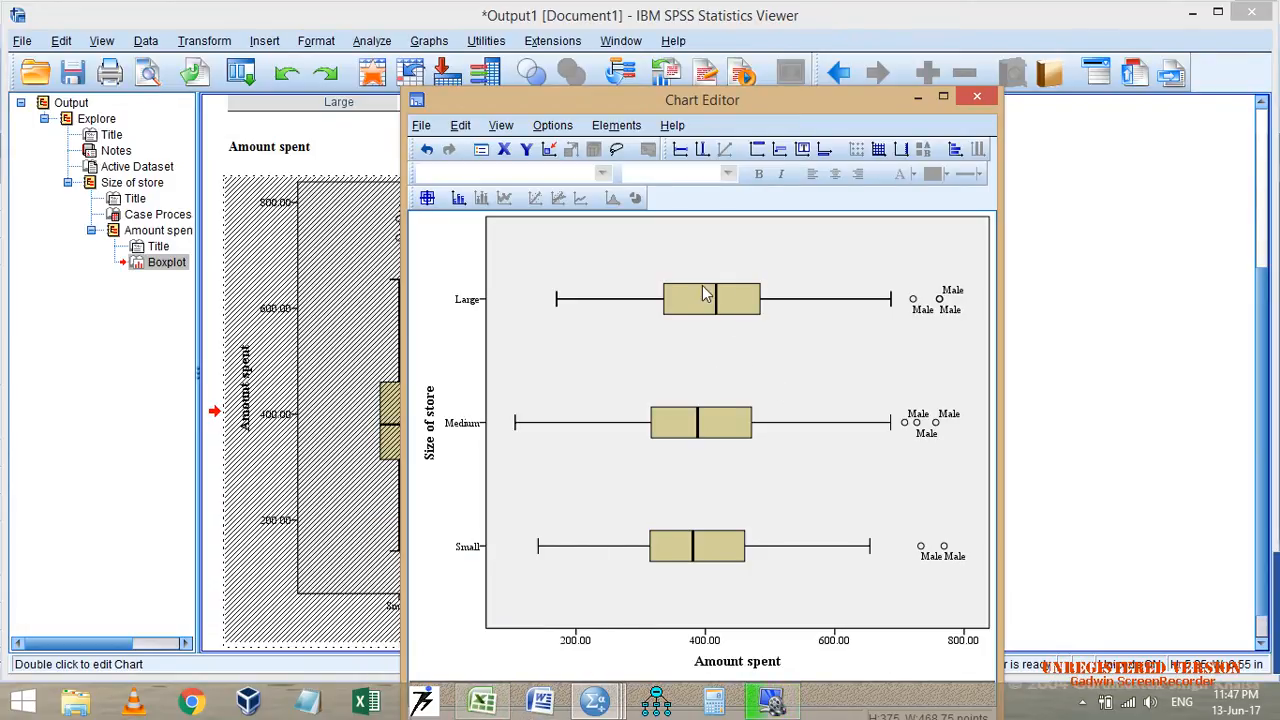
pyautogui.moveTo(709, 98); pyautogui.dragTo(909, 47)
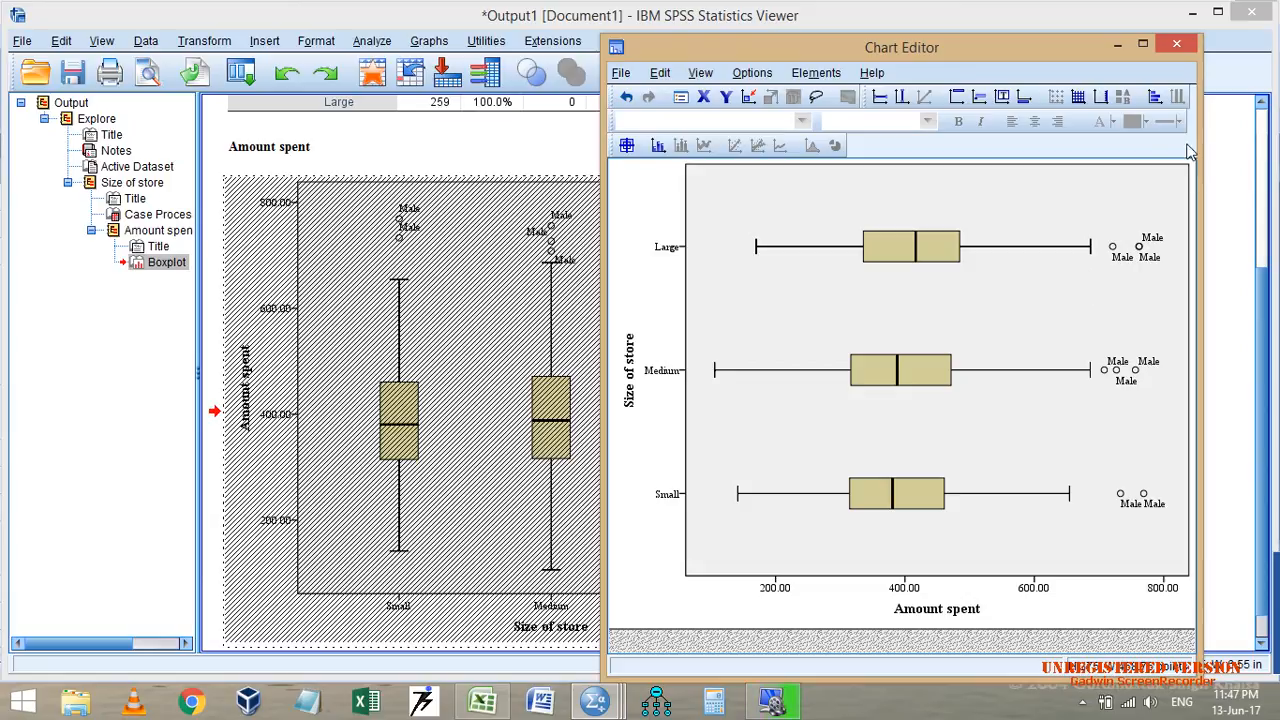
pyautogui.click(1178, 47)
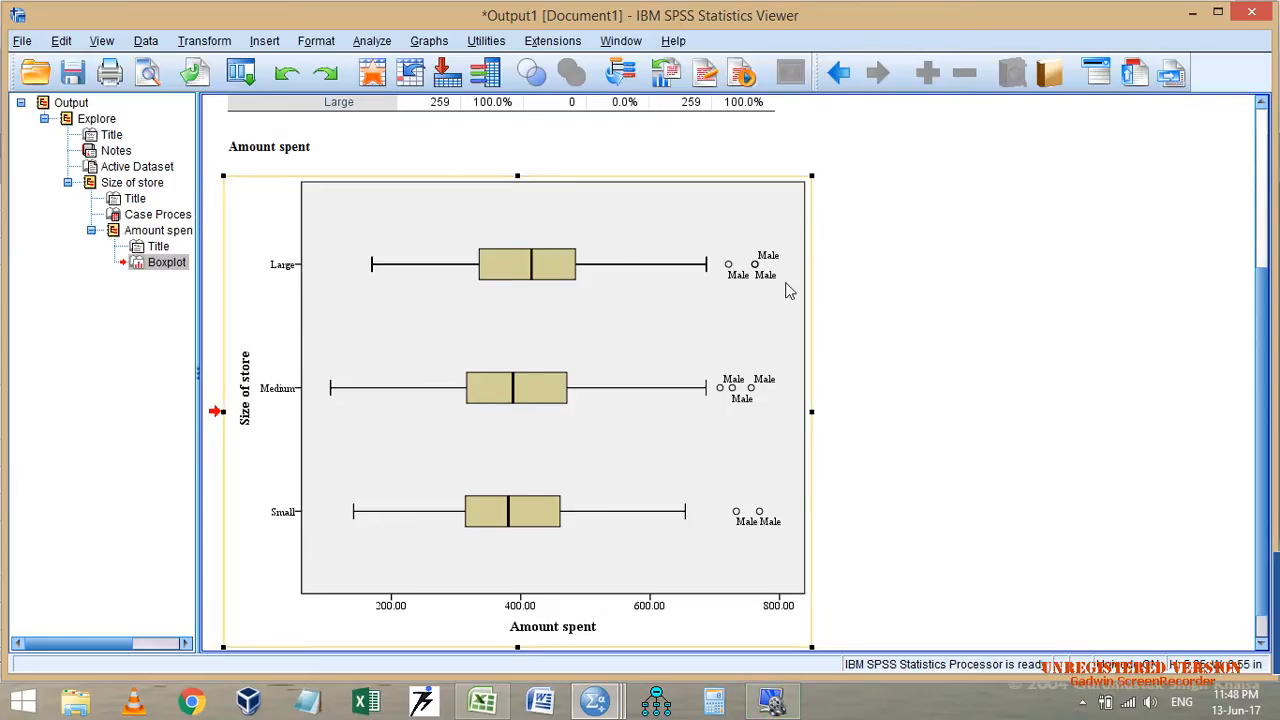
# Examine the valid, missing and total cases per store size in the Case Processing Summary table.
pyautogui.scroll(3, 789, 286)
pyautogui.click(591, 249)
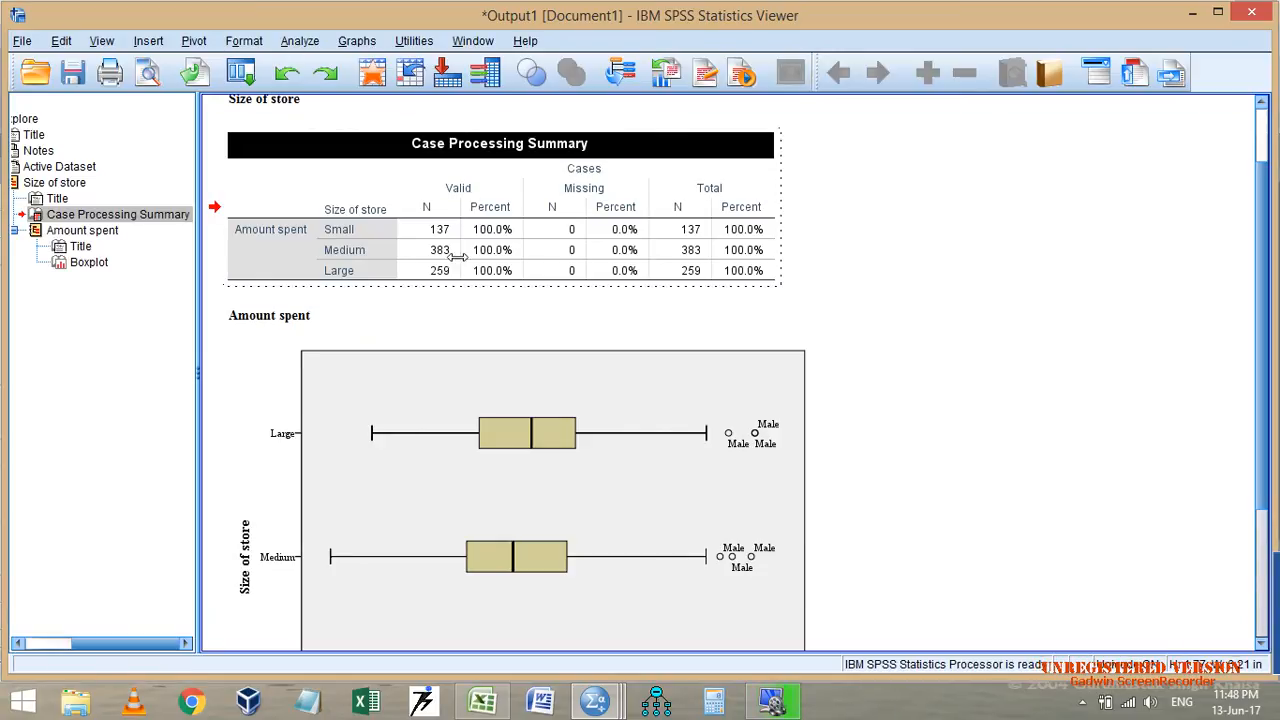
pyautogui.click(923, 257)
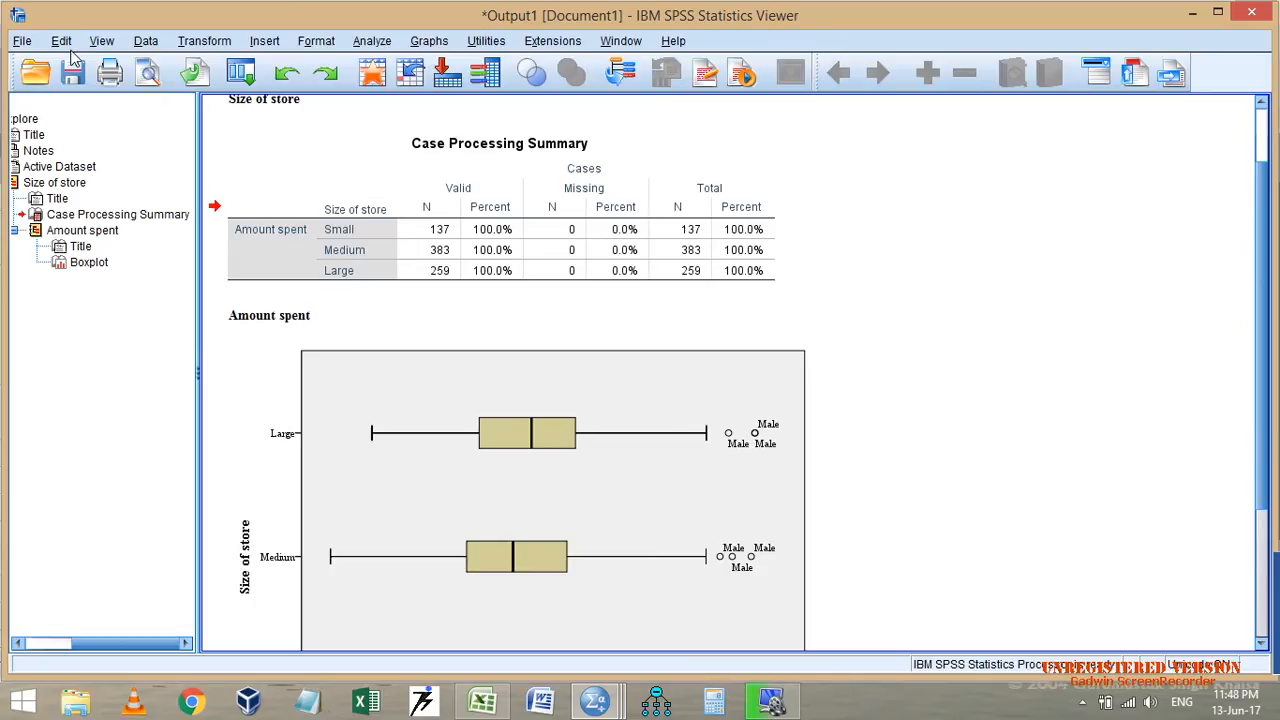
pyautogui.click(558, 231)
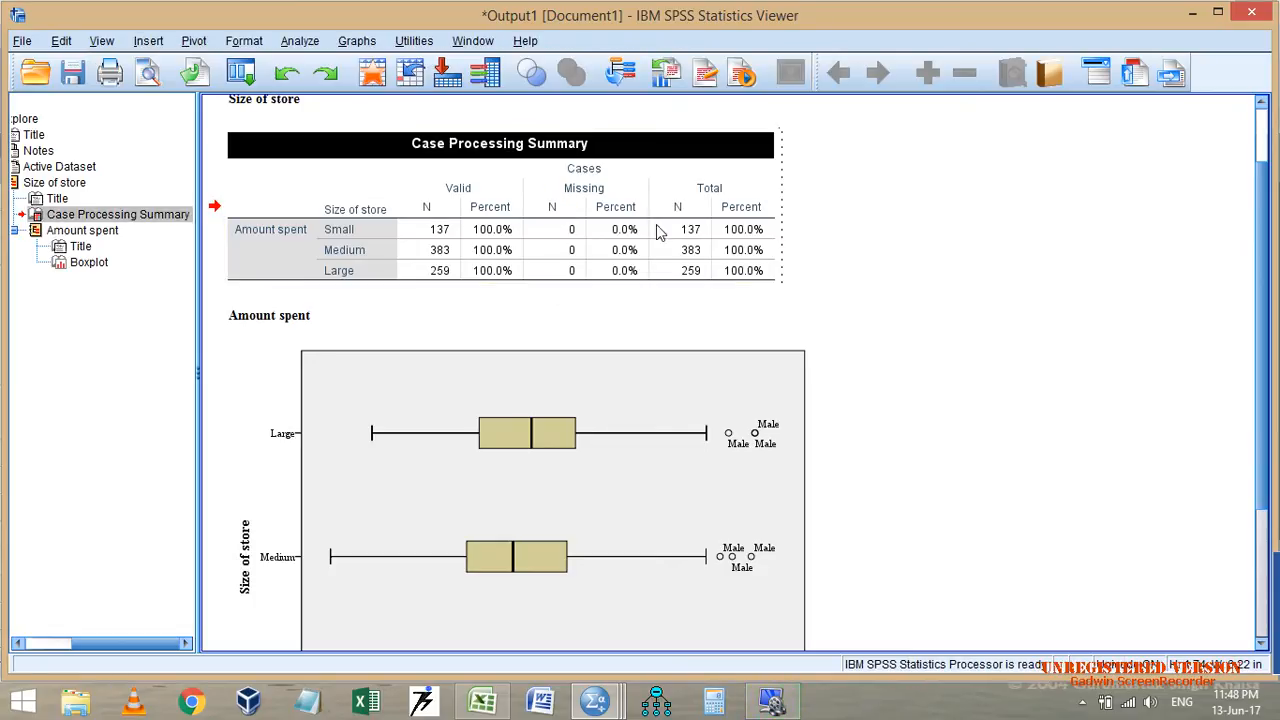
pyautogui.click(838, 231)
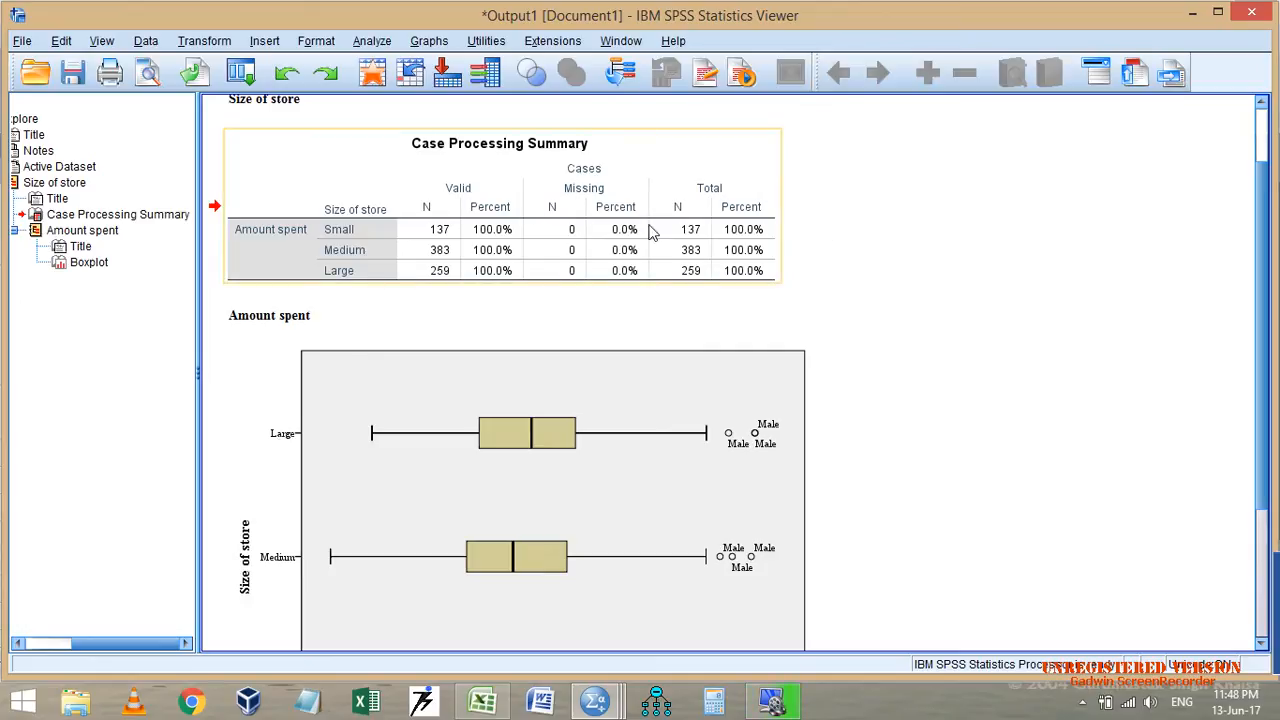
# Switch to the Types of Charts workbook in Excel and review the chart types in the bi-variate table.
pyautogui.click(484, 700)
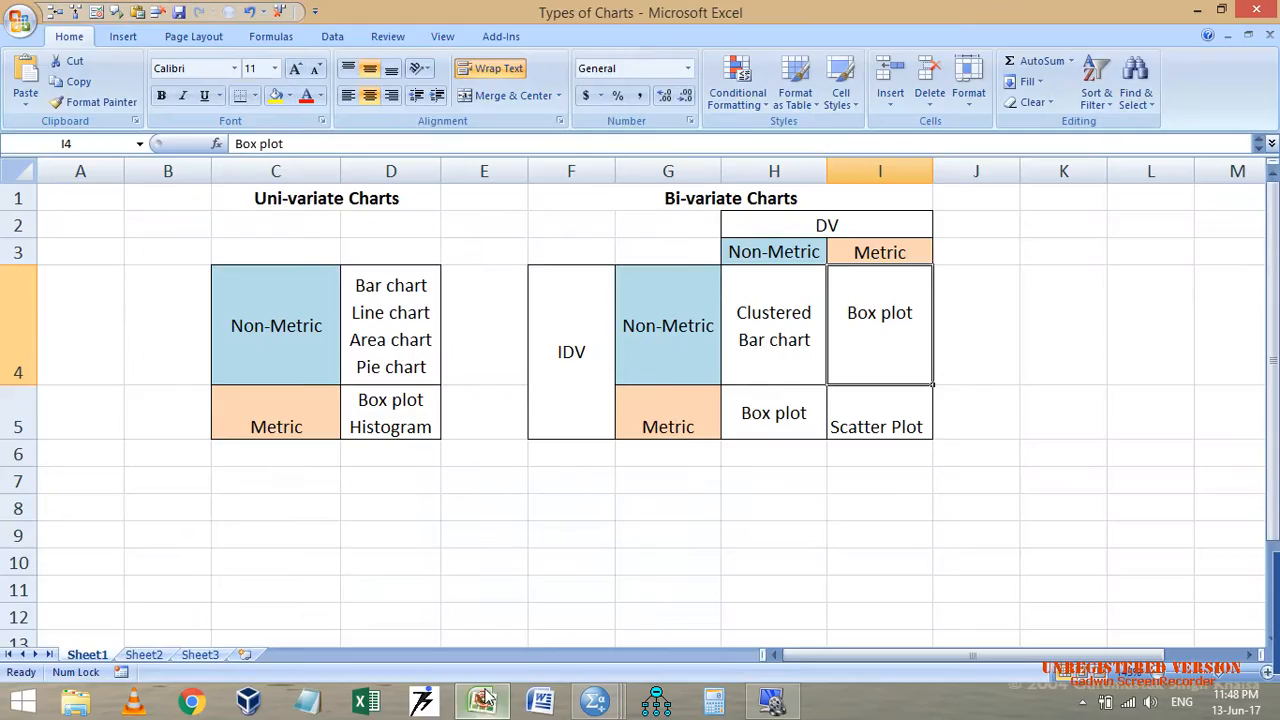
pyautogui.click(868, 325)
pyautogui.click(781, 333)
pyautogui.click(875, 410)
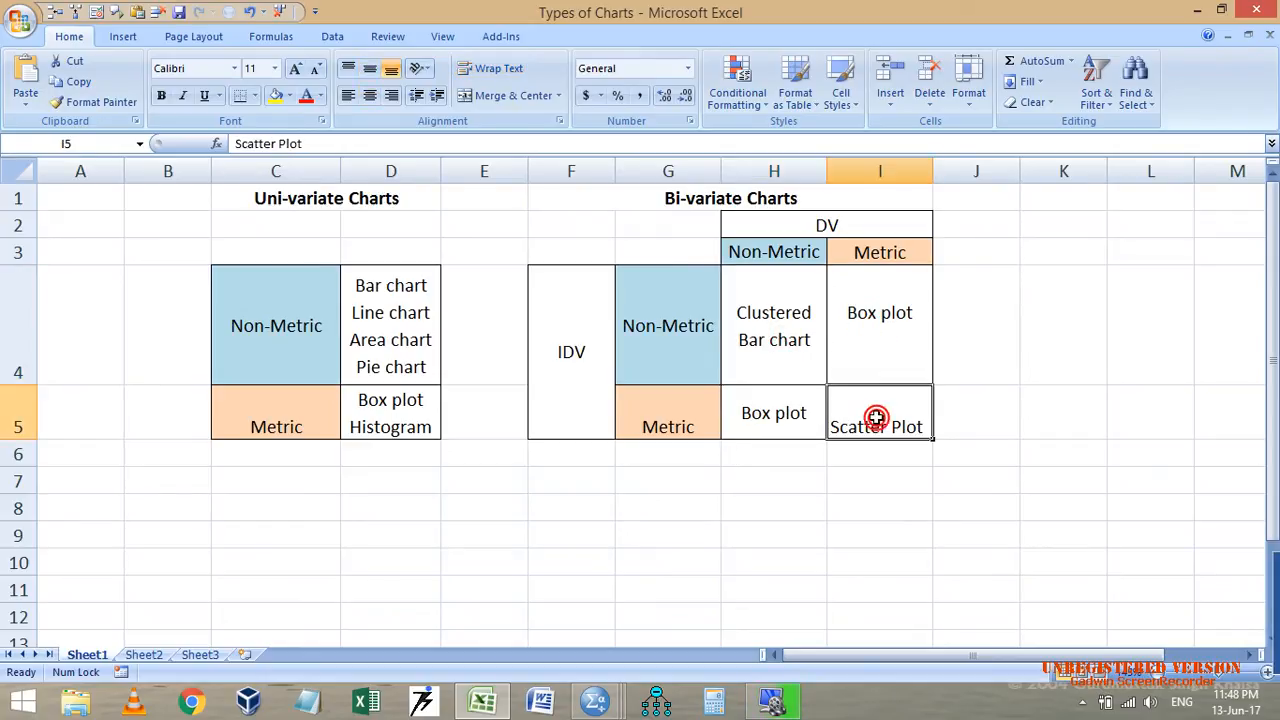
pyautogui.click(781, 335)
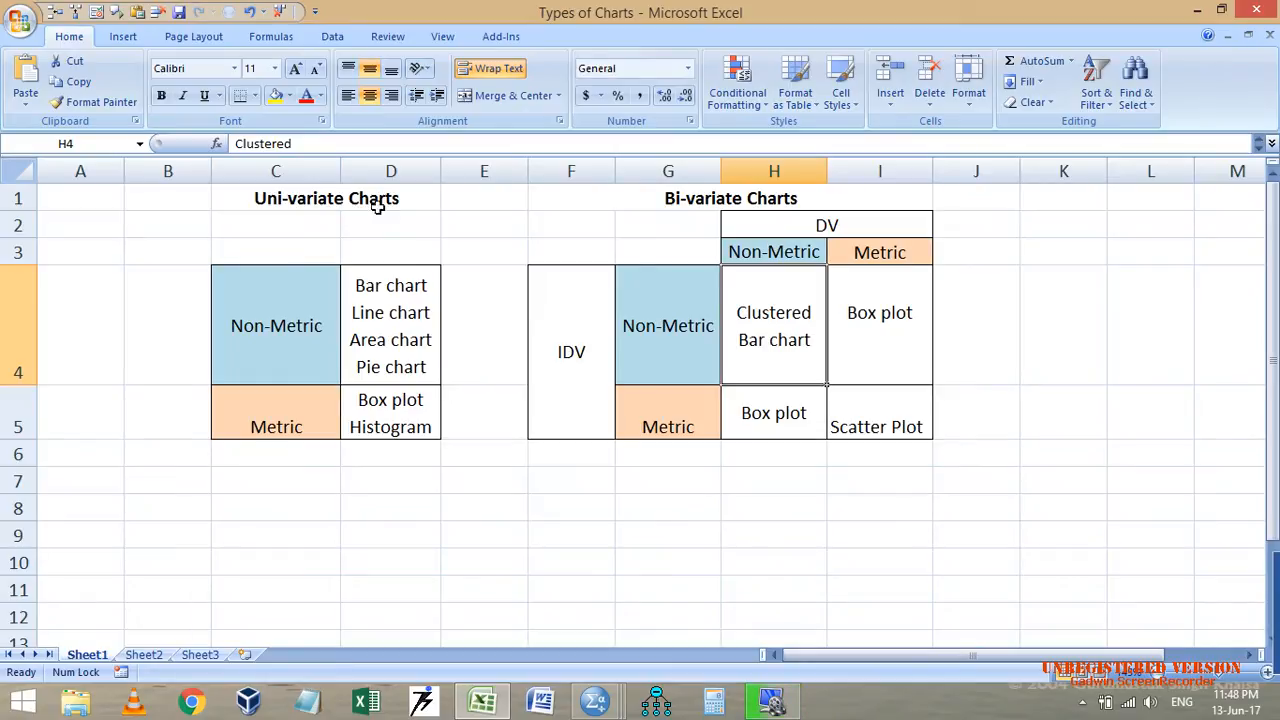
# Switch to the Ancova.sav dataset in SPSS and set up Crosstabs with Gender as the row and Size of store as the column variable.
pyautogui.click(598, 692)
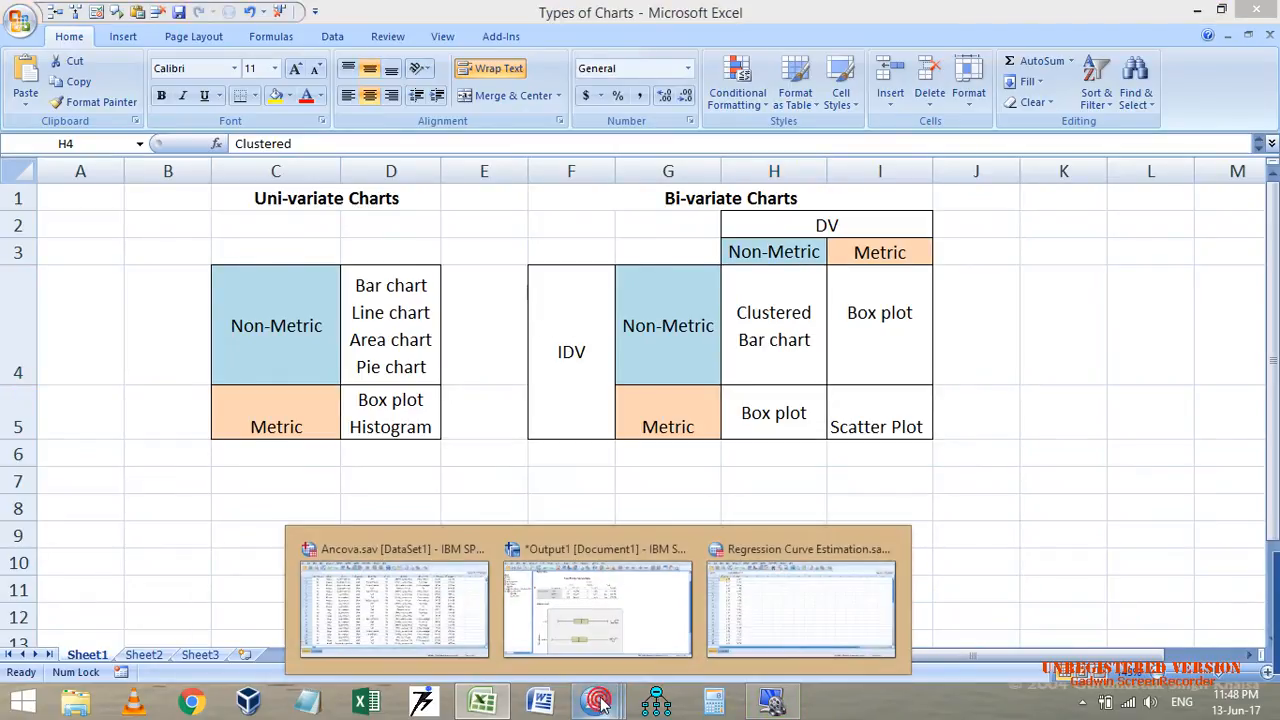
pyautogui.click(408, 610)
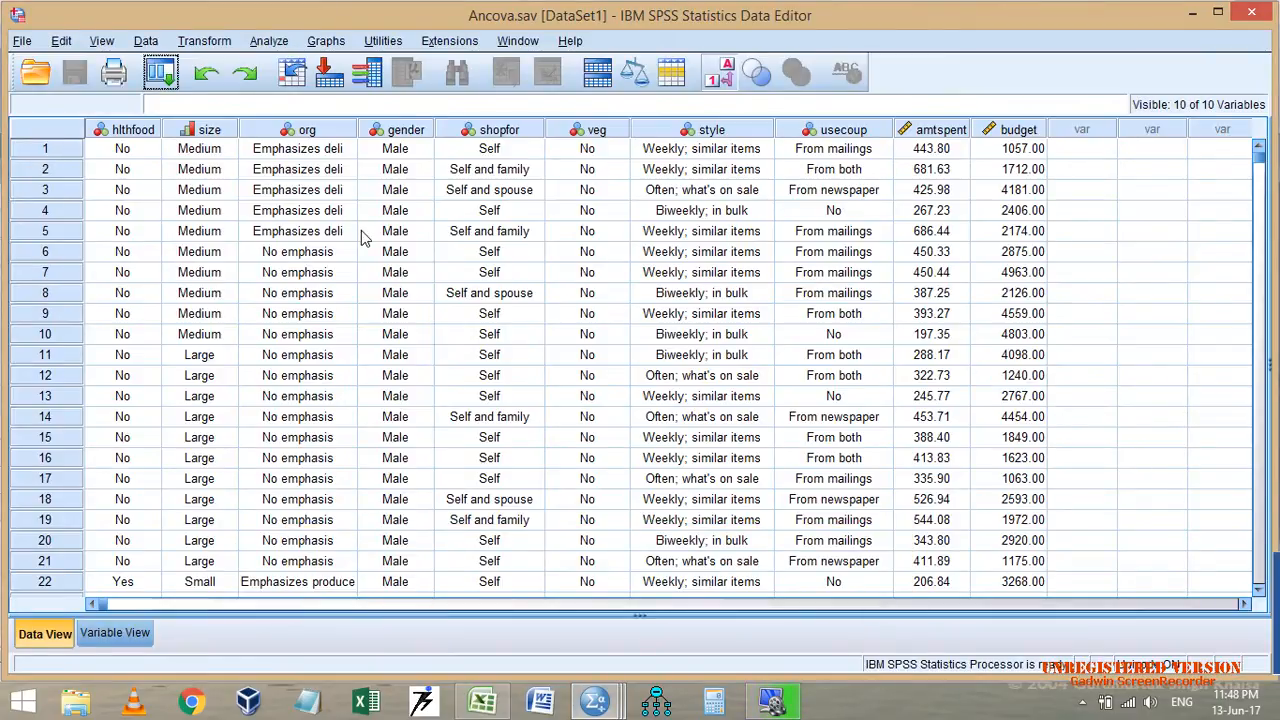
pyautogui.click(269, 41)
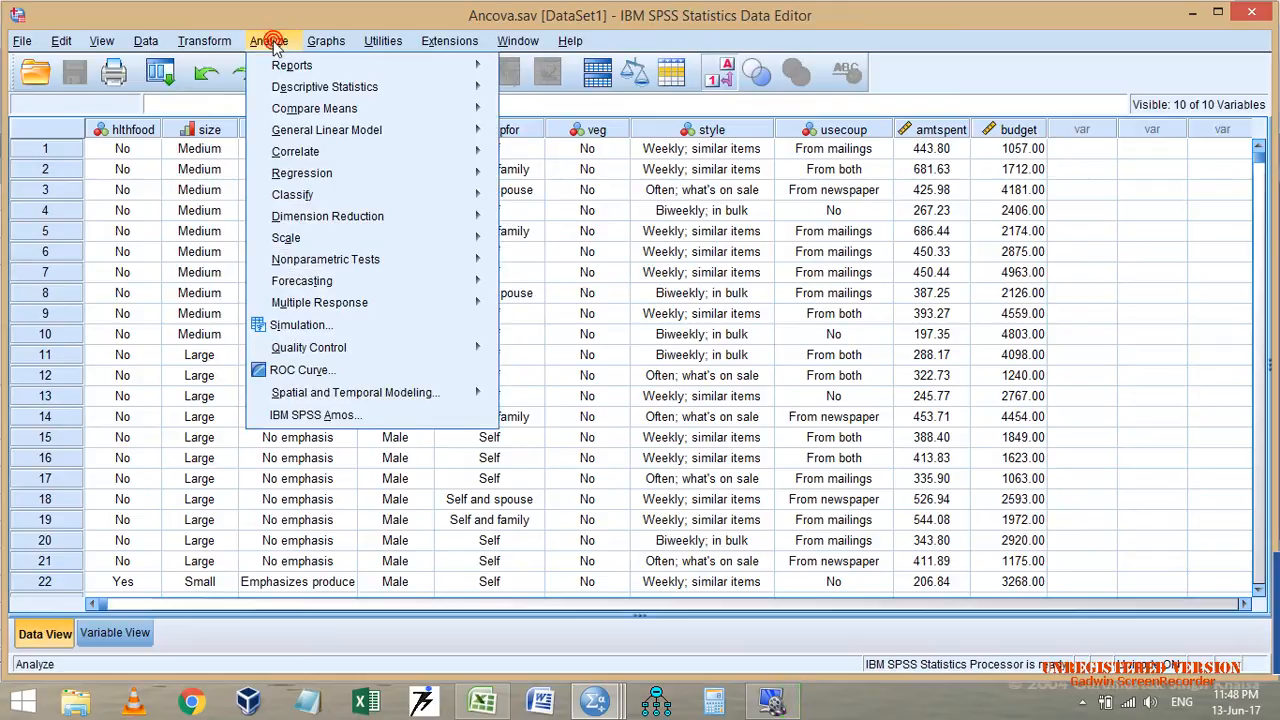
pyautogui.moveTo(390, 88)
pyautogui.click(546, 161)
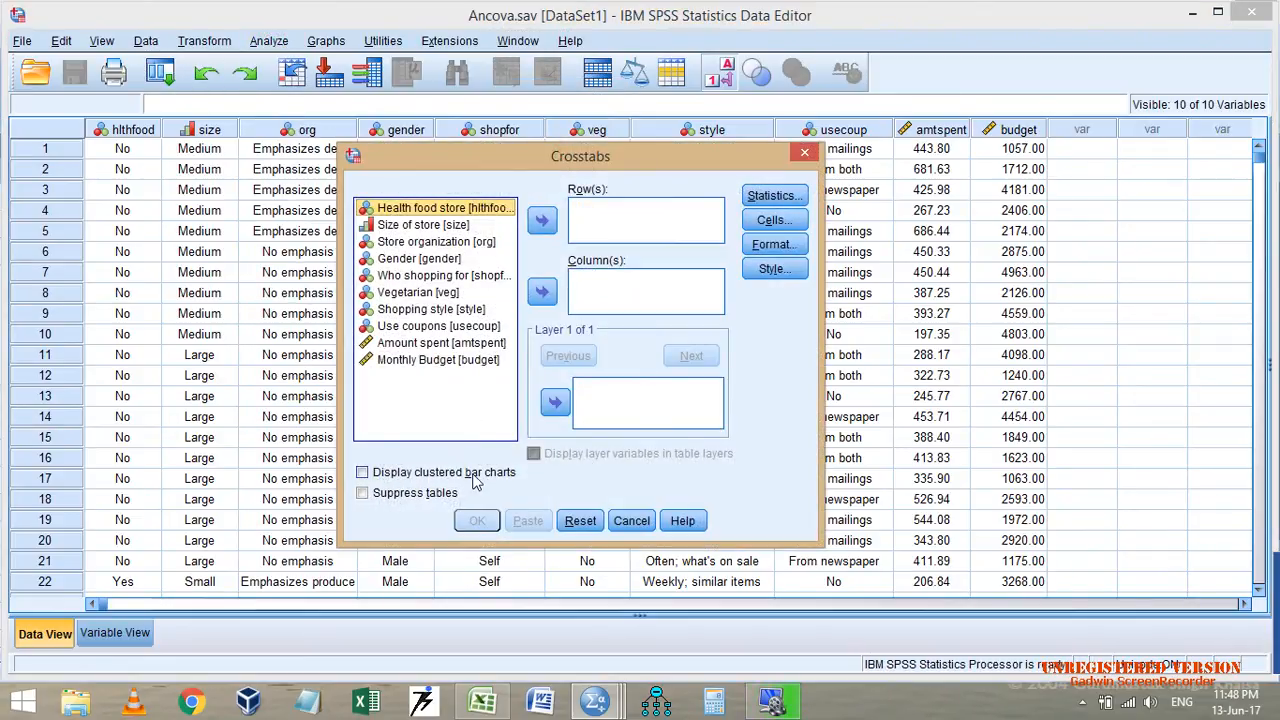
pyautogui.click(432, 259)
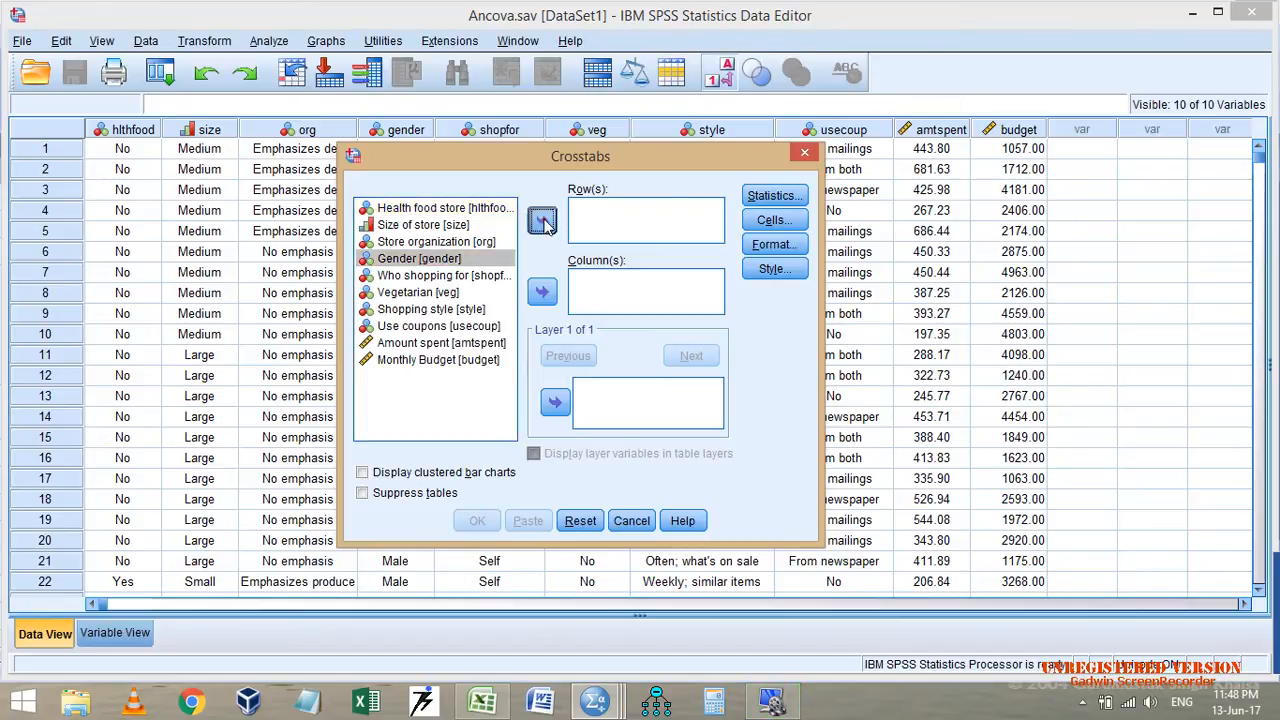
pyautogui.click(541, 220)
pyautogui.click(440, 225)
pyautogui.click(543, 292)
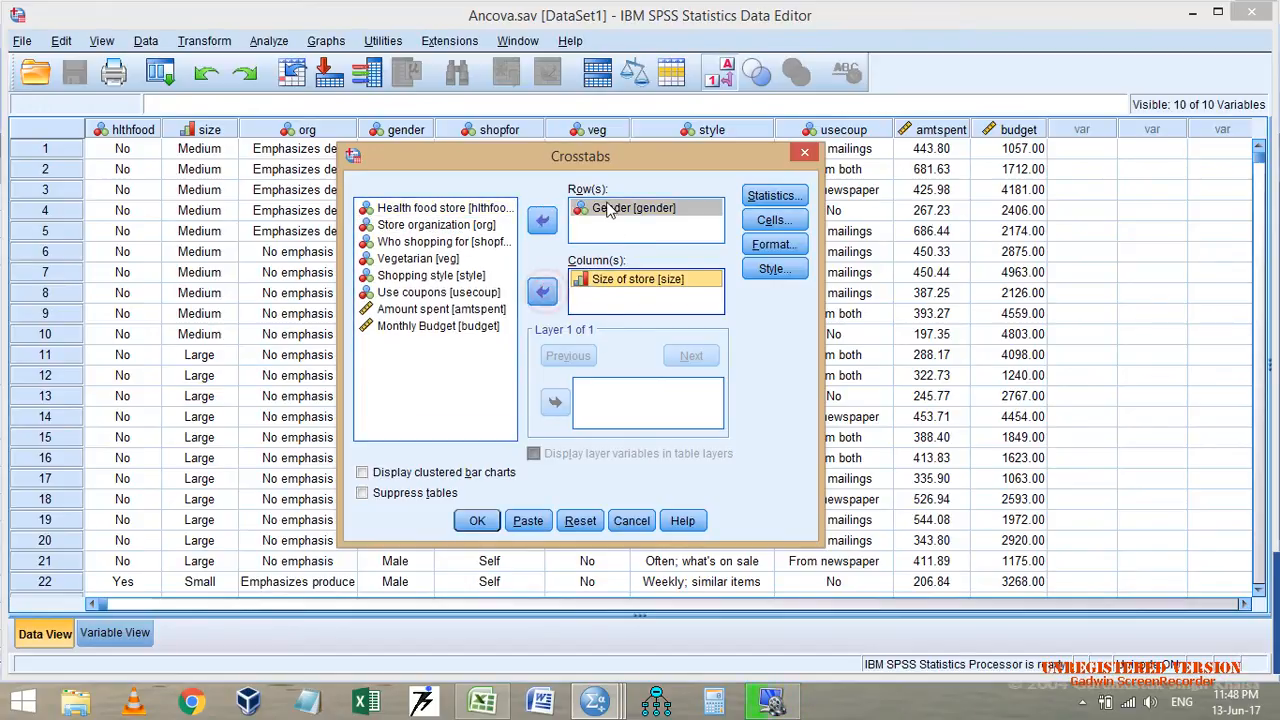
pyautogui.click(637, 280)
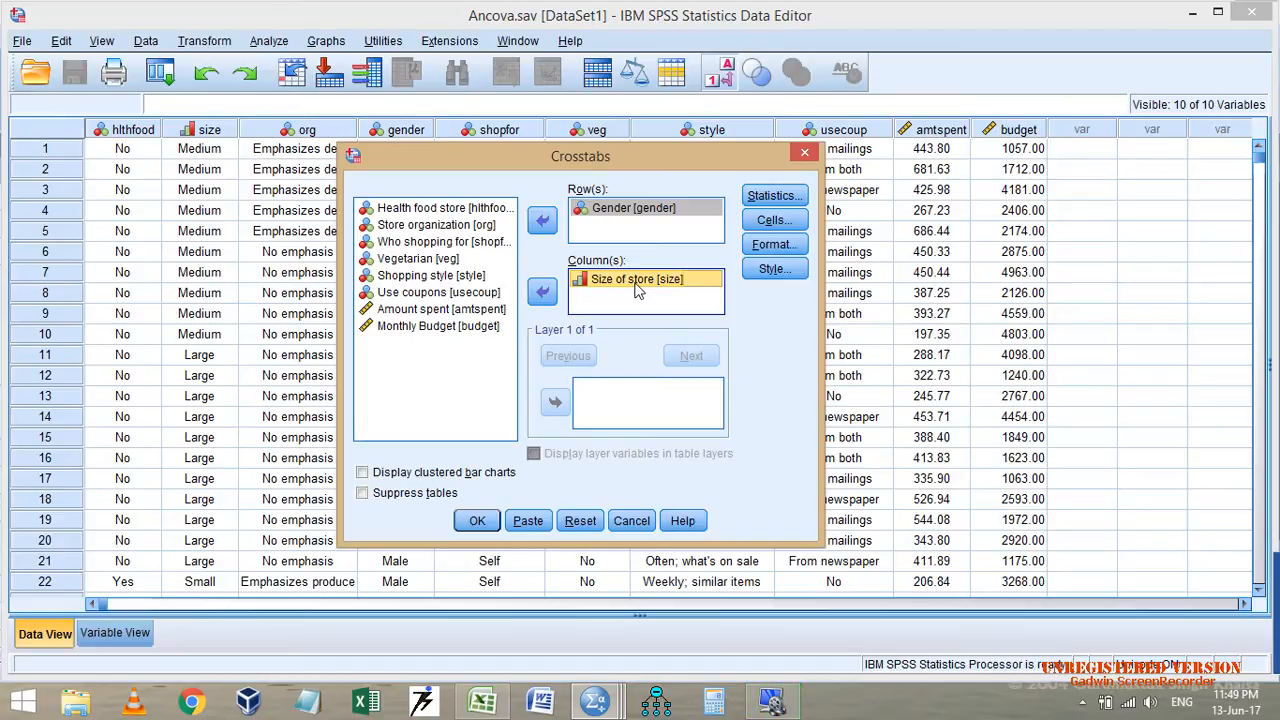
# Run the crosstab with clustered bar charts displayed, and review the Gender by Size of store table and bar chart in the output.
pyautogui.click(416, 474)
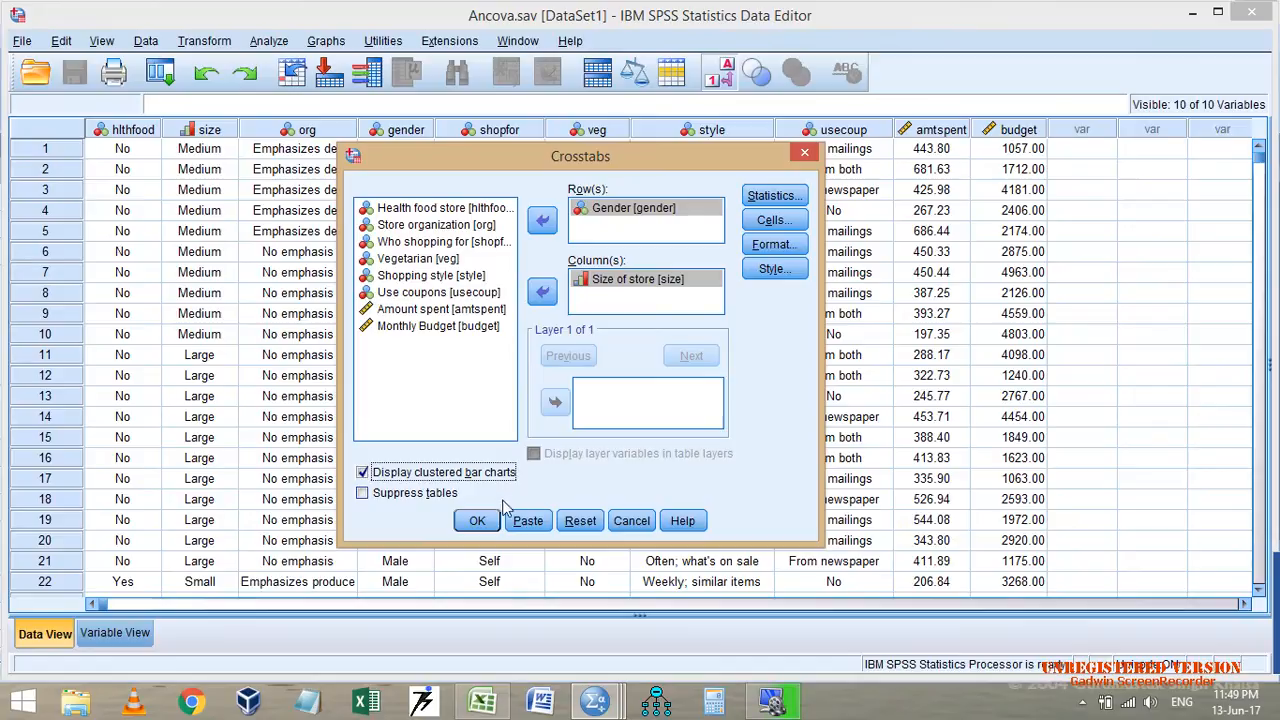
pyautogui.click(477, 520)
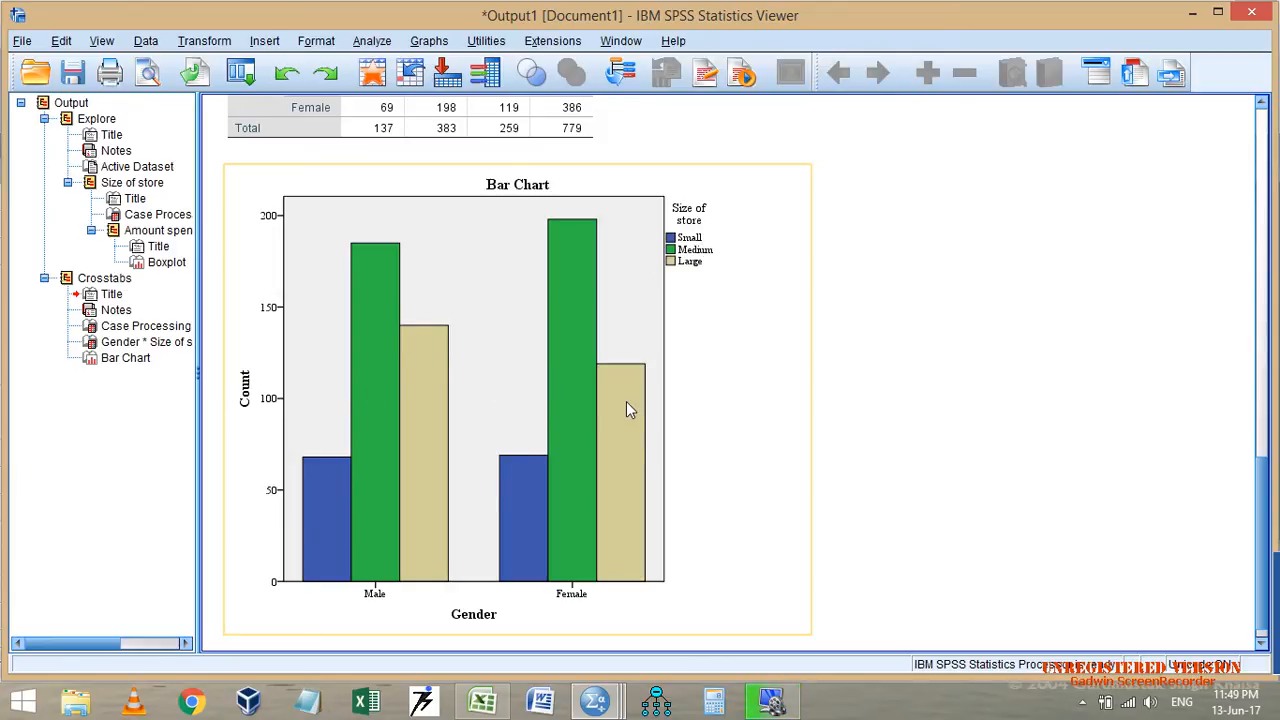
pyautogui.scroll(5, 623, 409)
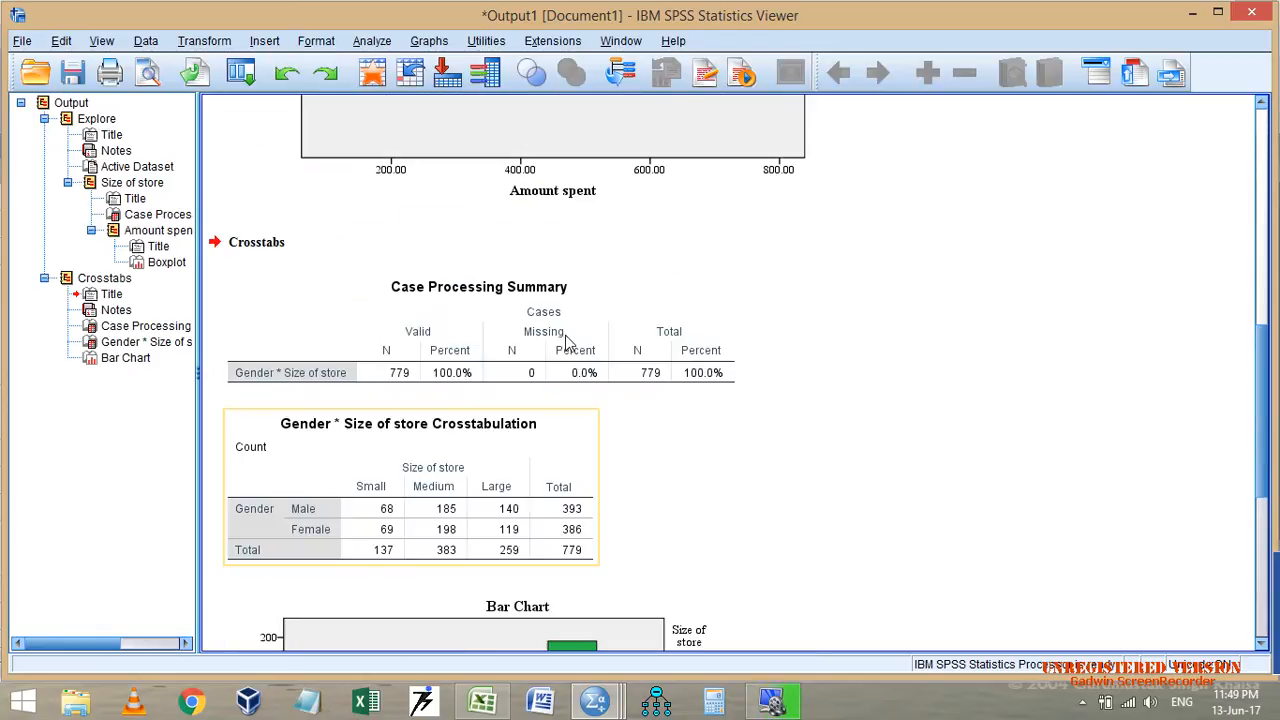
pyautogui.scroll(-3, 447, 431)
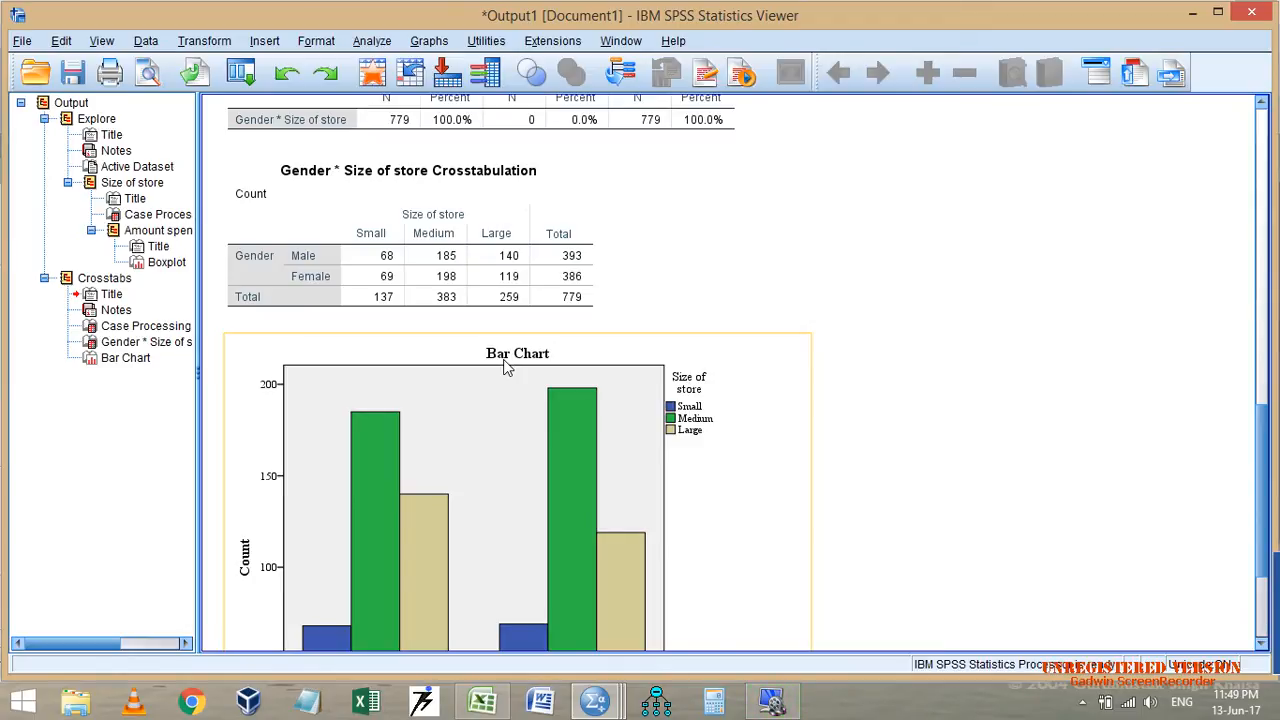
pyautogui.click(440, 274)
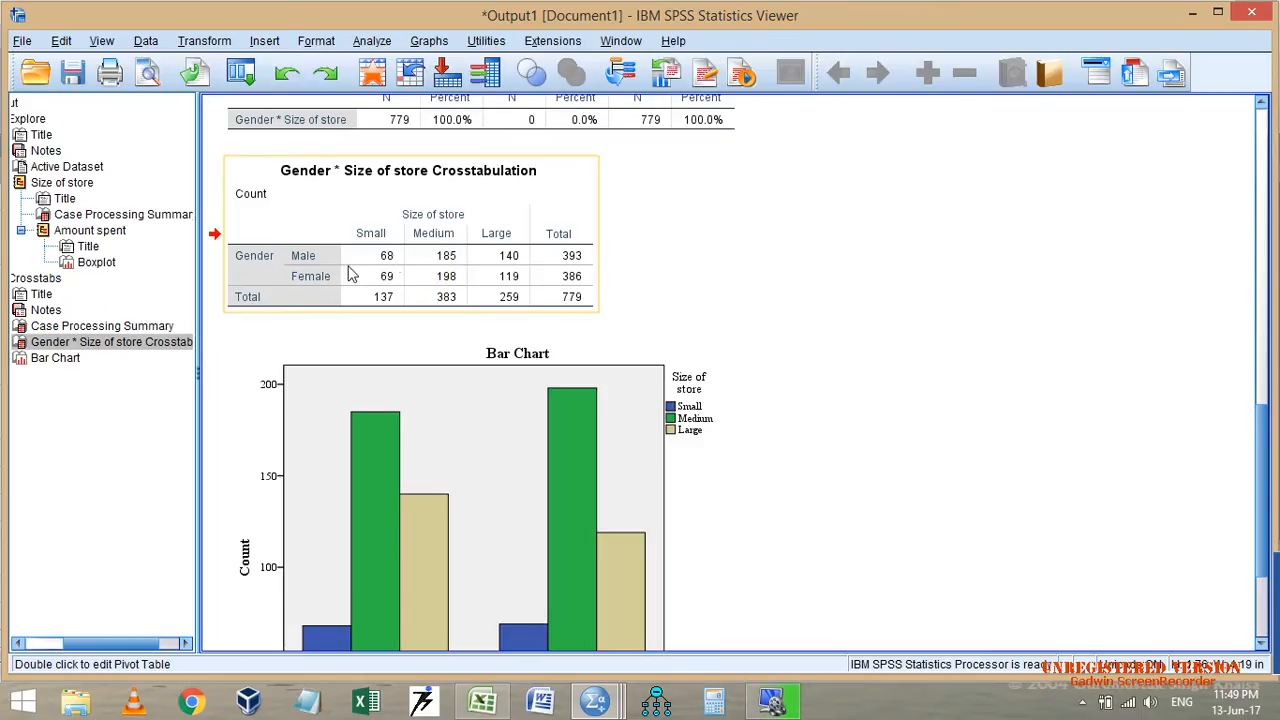
# Switch to the Types of Charts workbook in Excel and review the Clustered Bar chart and Scatter Plot entries in the bi-variate table.
pyautogui.click(480, 705)
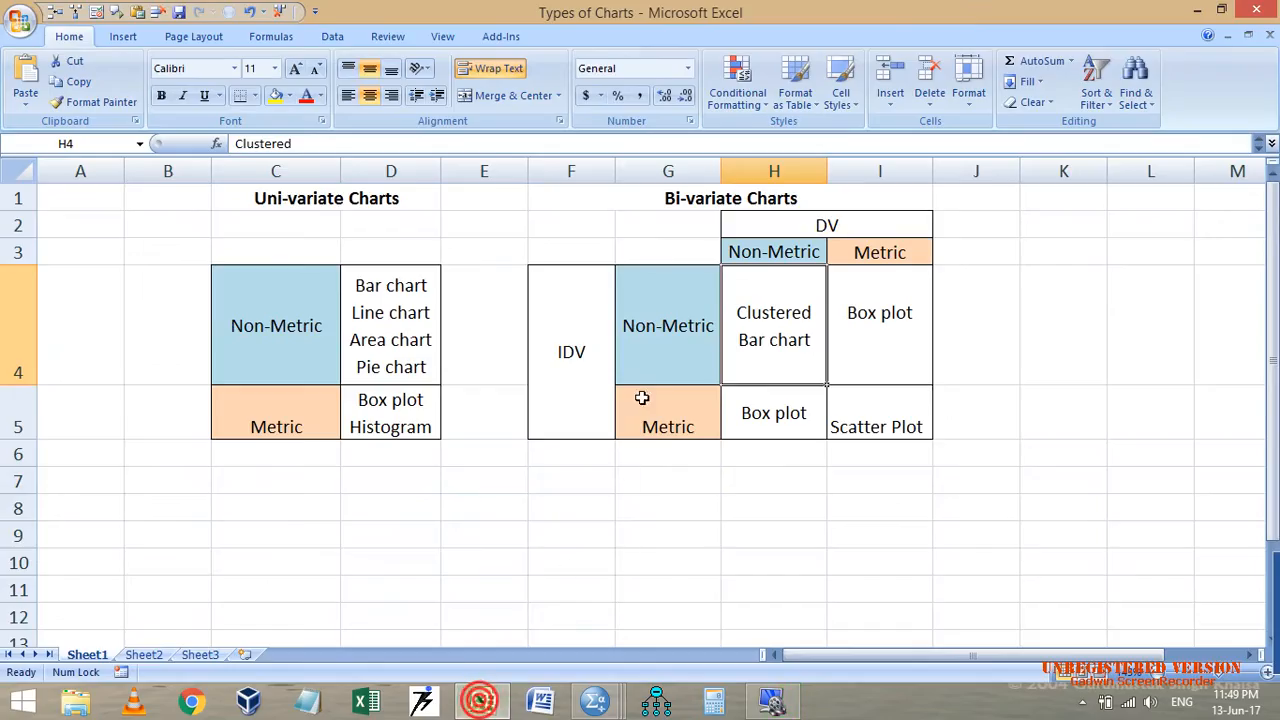
pyautogui.click(770, 334)
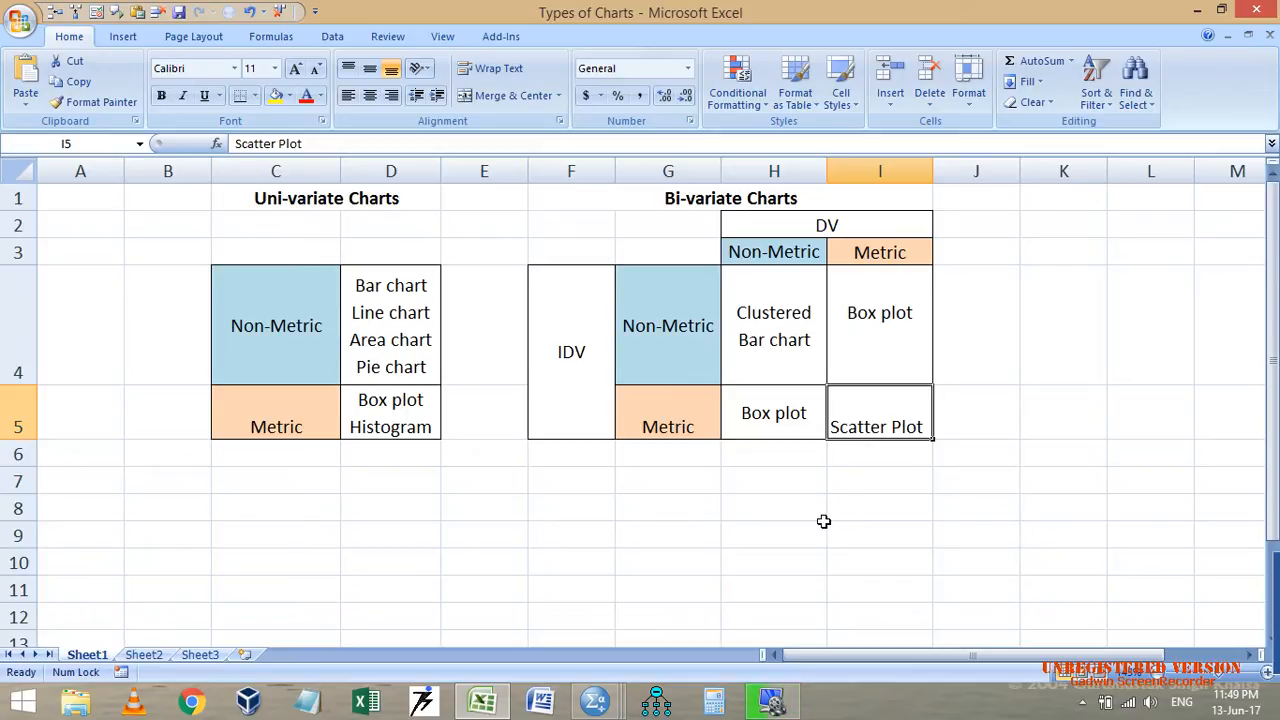
pyautogui.click(487, 703)
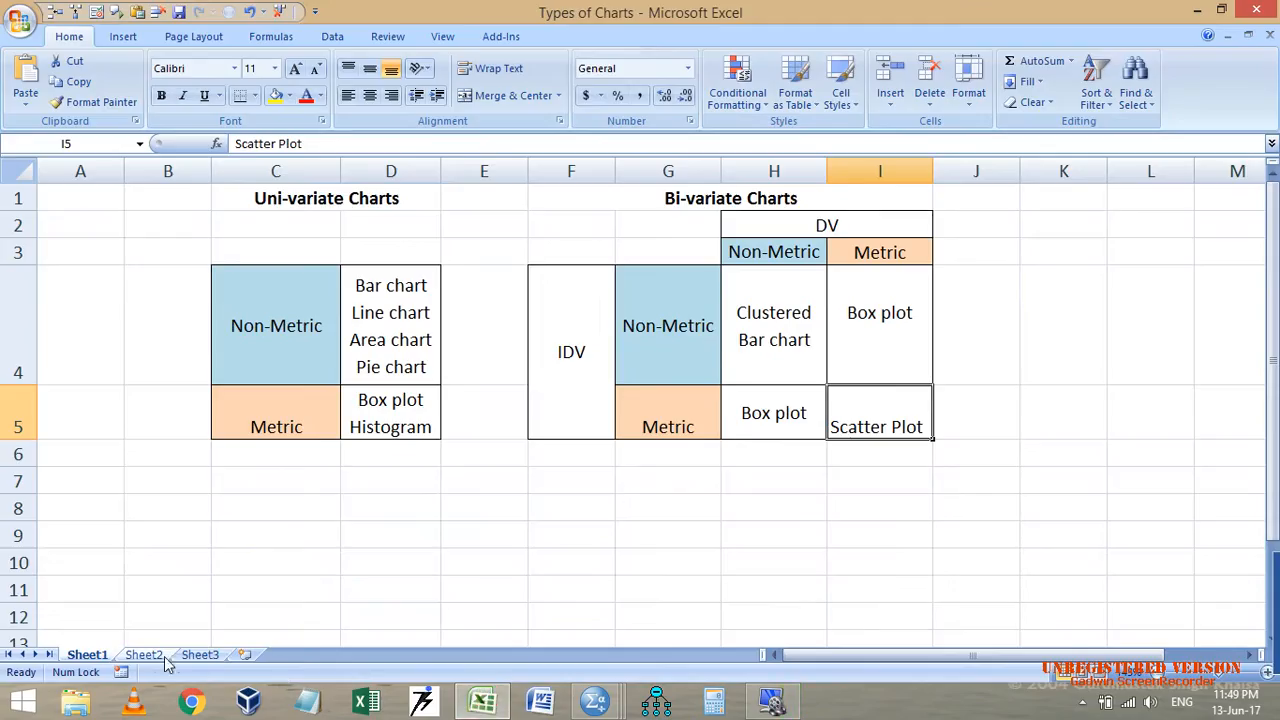
# Insert a markers-only scatter chart from the advt and sales data in A1:B25 on Sheet2.
pyautogui.click(143, 654)
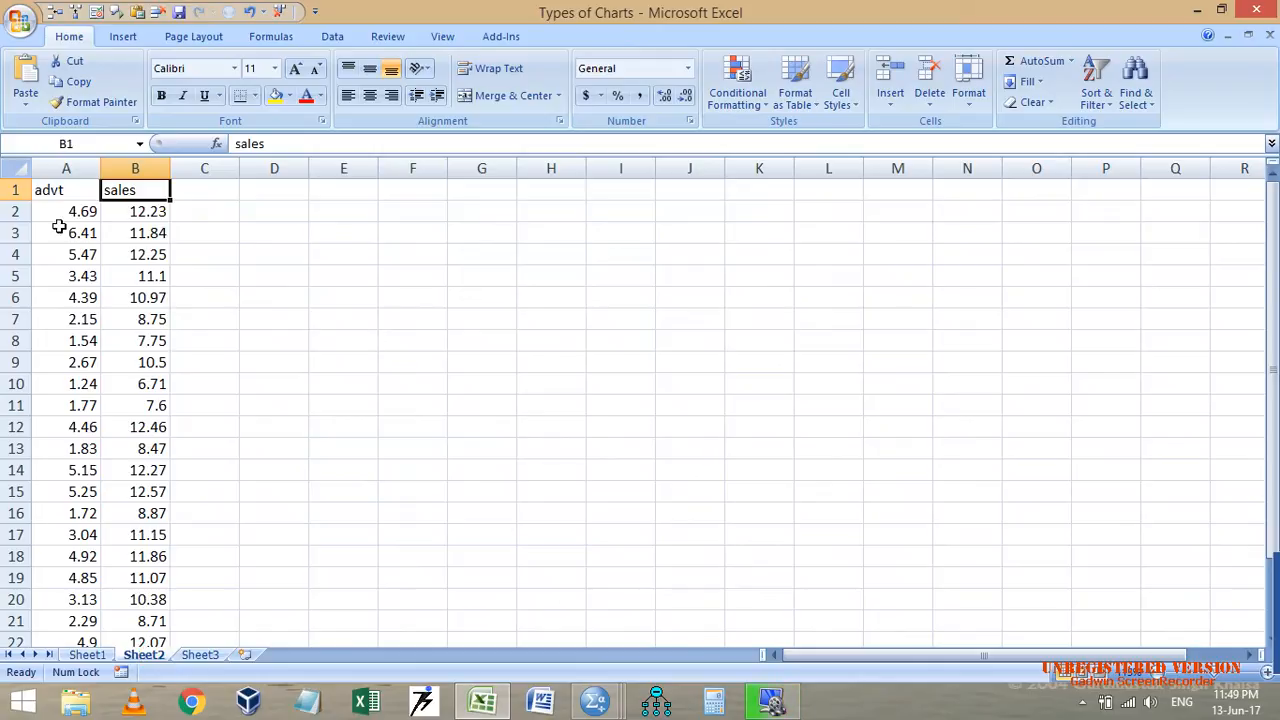
pyautogui.hotkey('shift', 'Left')
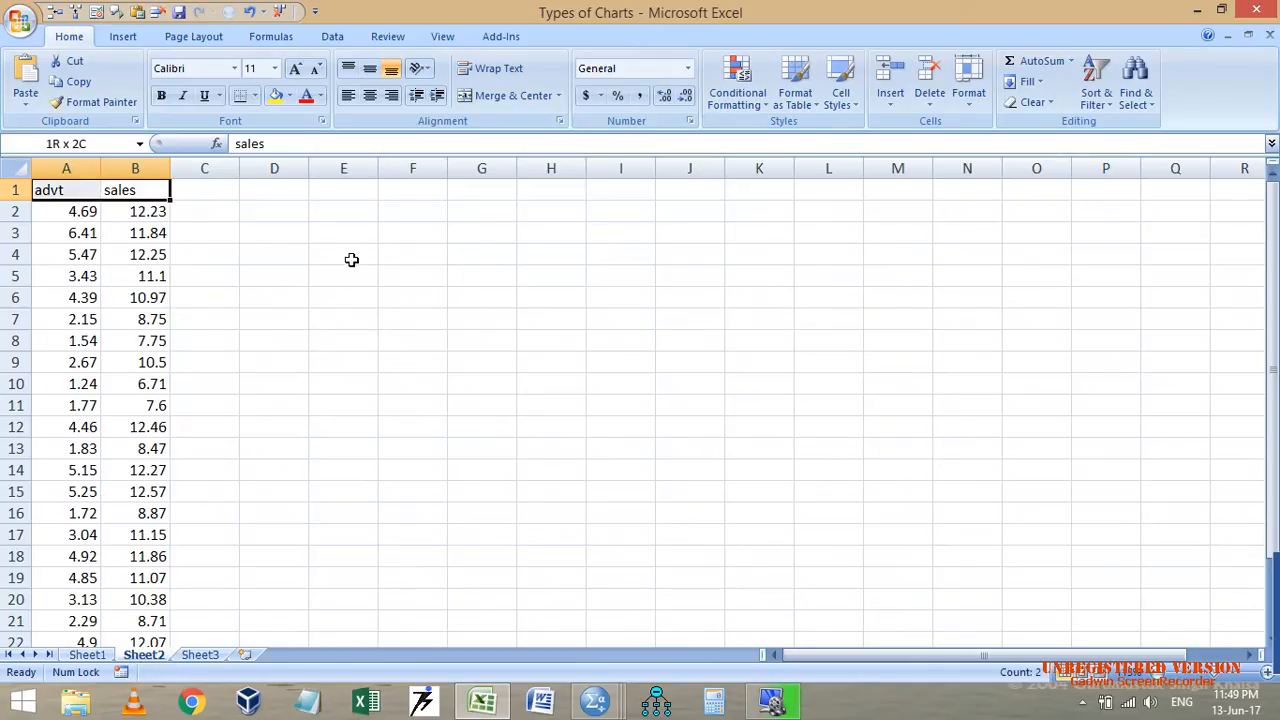
pyautogui.hotkey('ctrl', 'shift', 'Down')
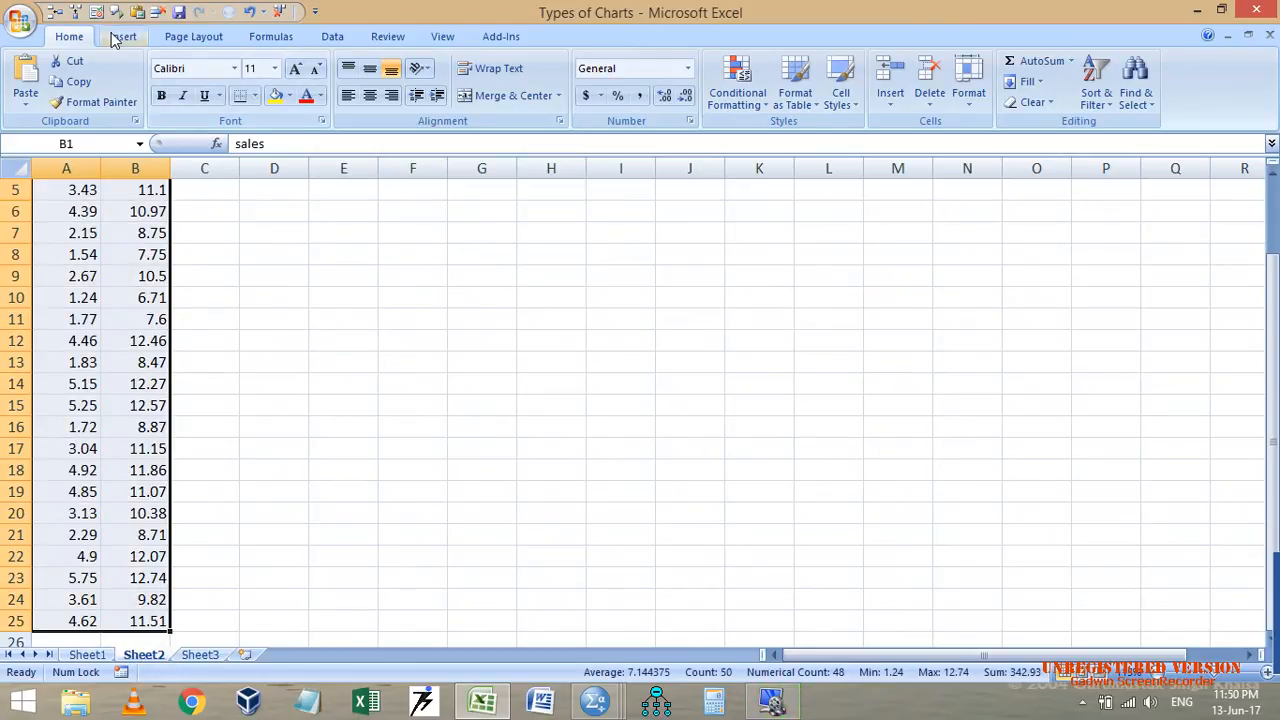
pyautogui.scroll(2, 235, 315)
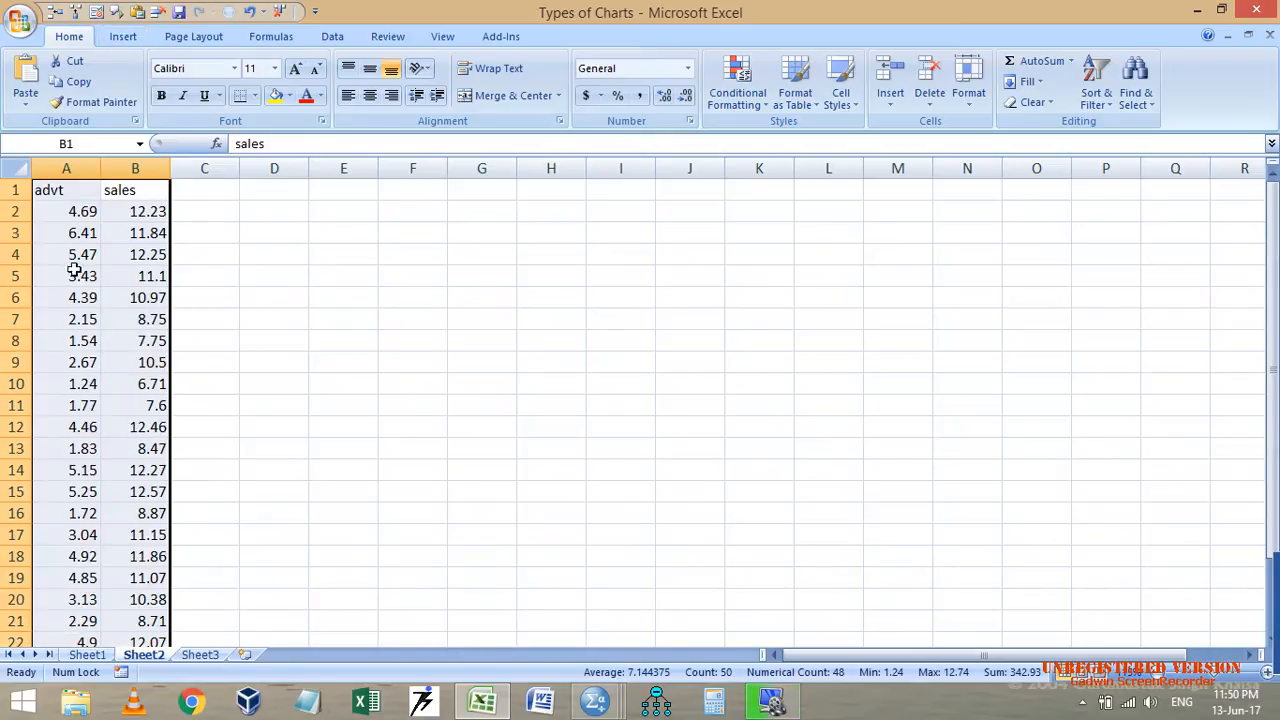
pyautogui.click(123, 36)
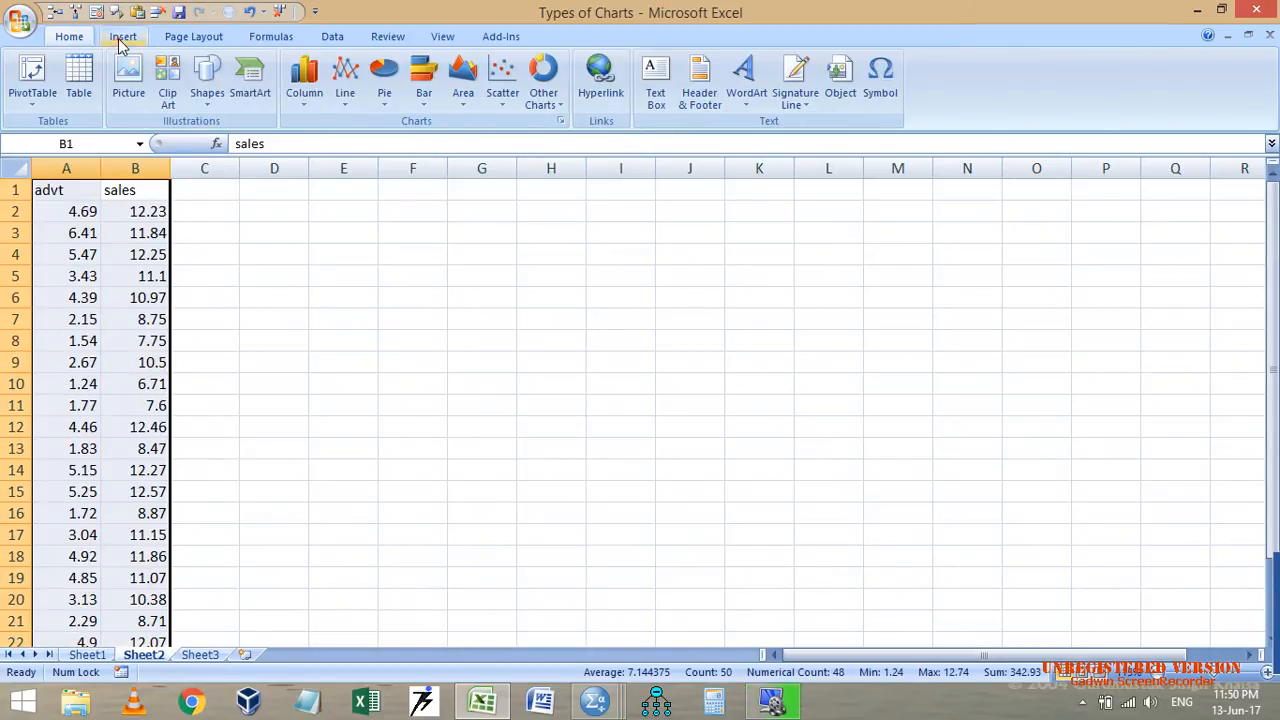
pyautogui.click(503, 86)
pyautogui.click(511, 160)
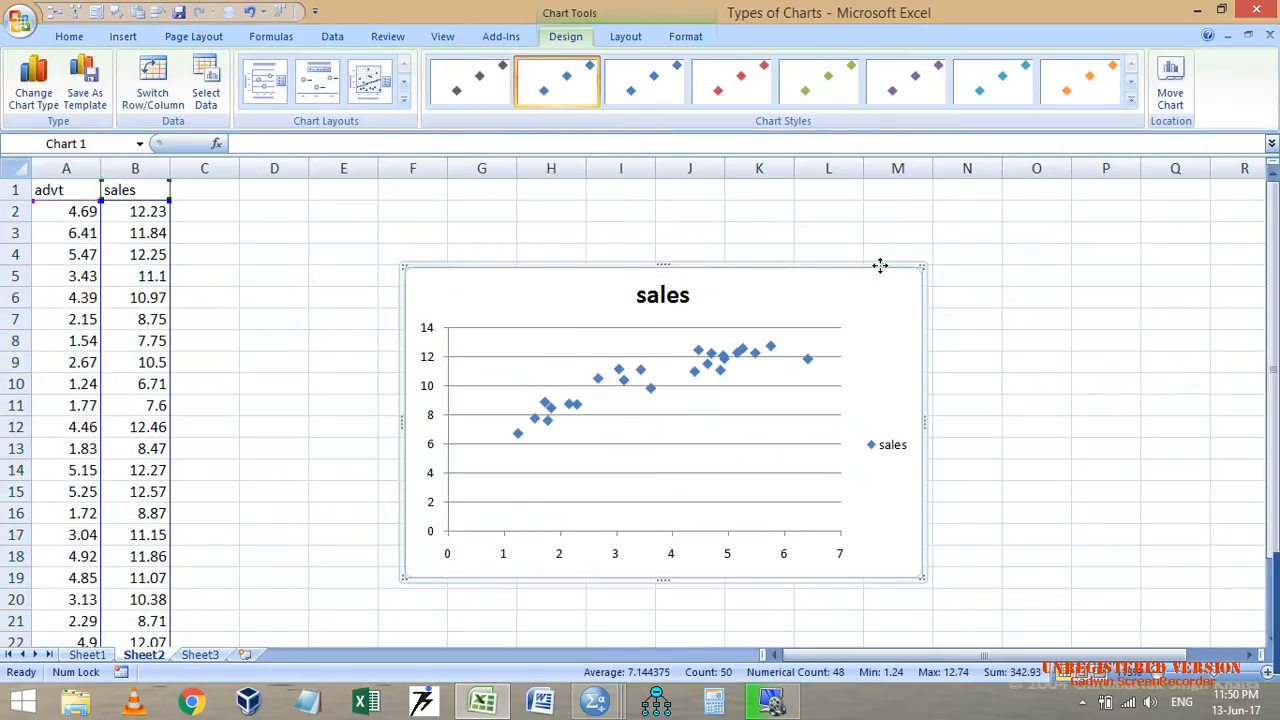
# Move the sales scatter chart next to the data columns and delete its legend.
pyautogui.moveTo(883, 263); pyautogui.dragTo(633, 257)
pyautogui.click(640, 442)
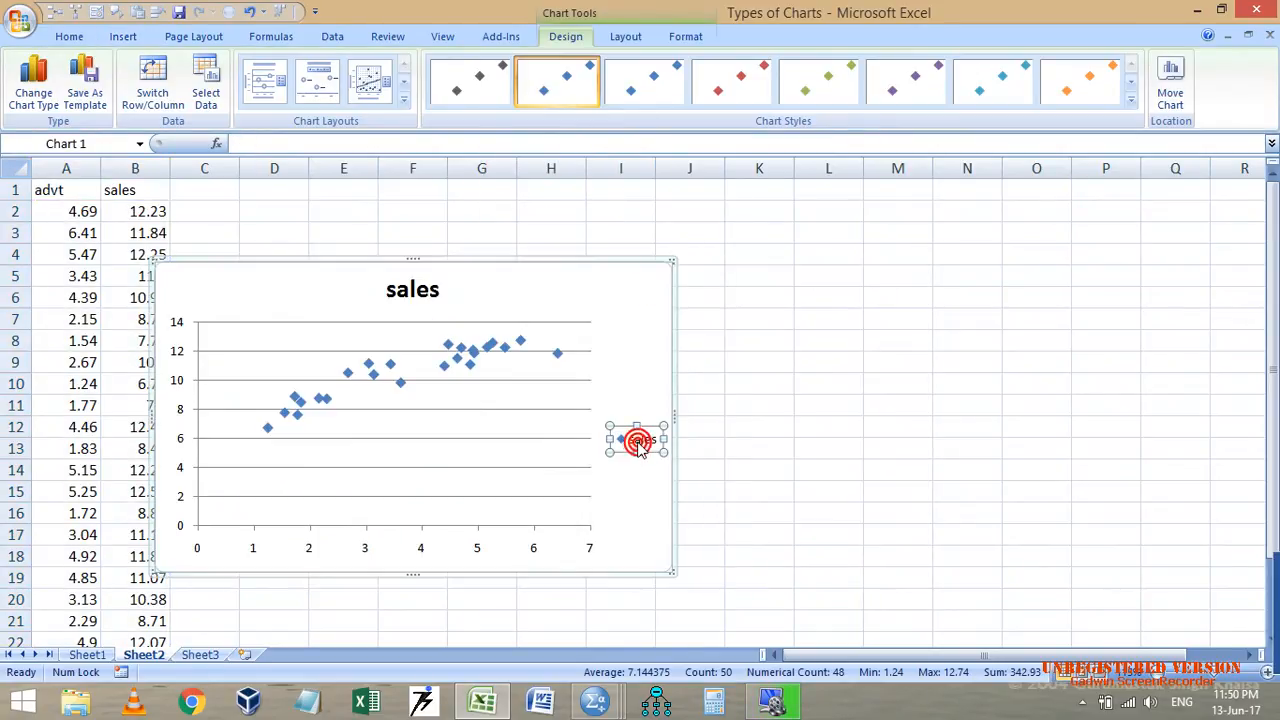
pyautogui.press('Delete')
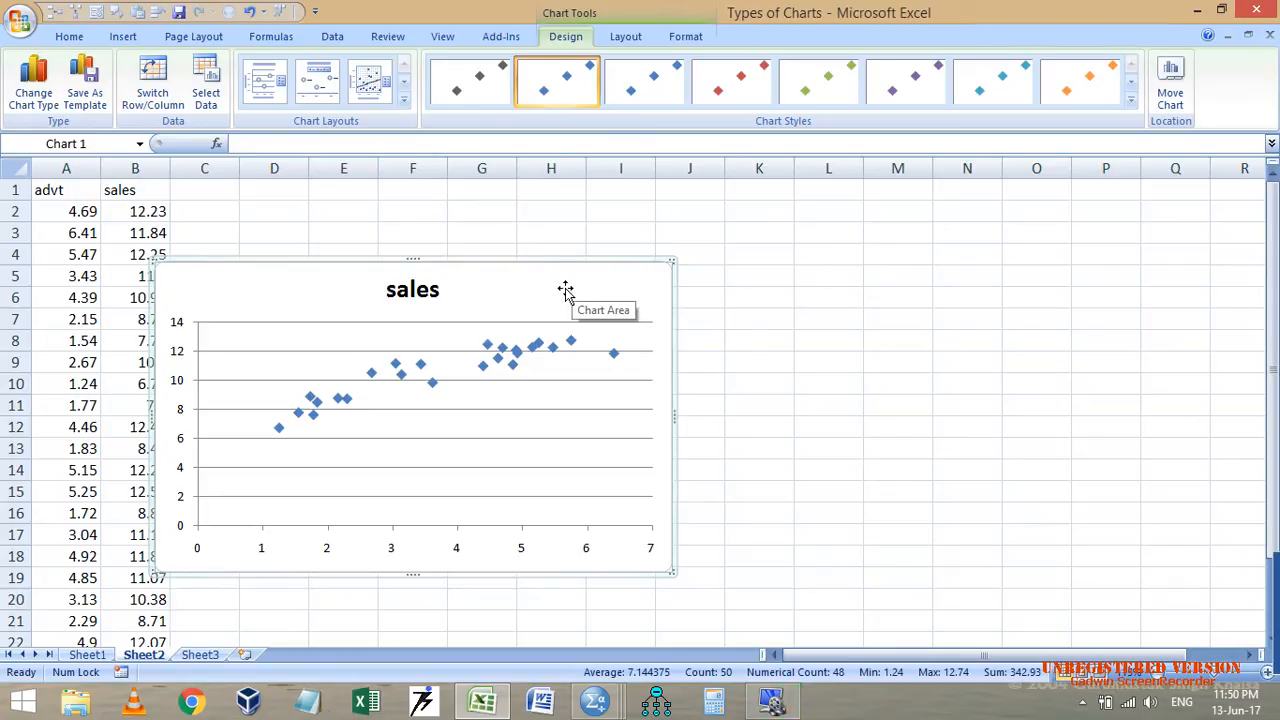
pyautogui.click(714, 218)
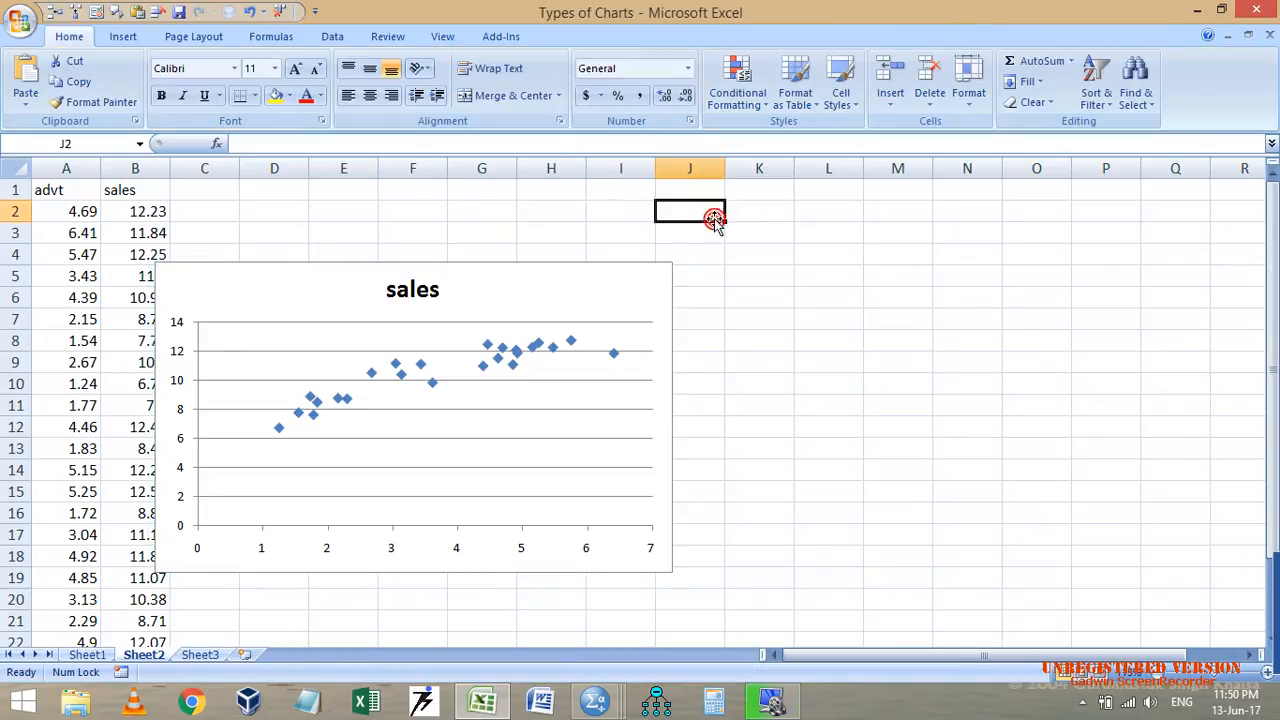
# Add a Linear trendline to the sales scatter chart and display its R-squared value on the chart.
pyautogui.click(541, 273)
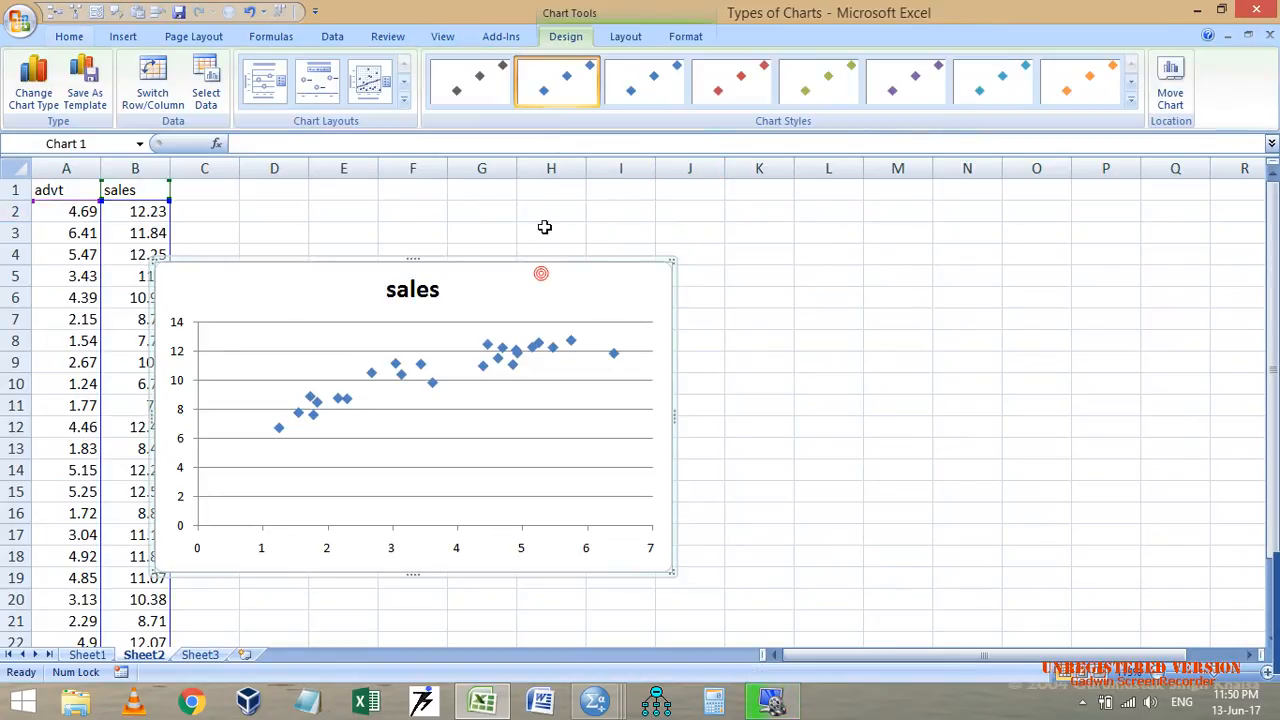
pyautogui.click(625, 36)
pyautogui.click(789, 90)
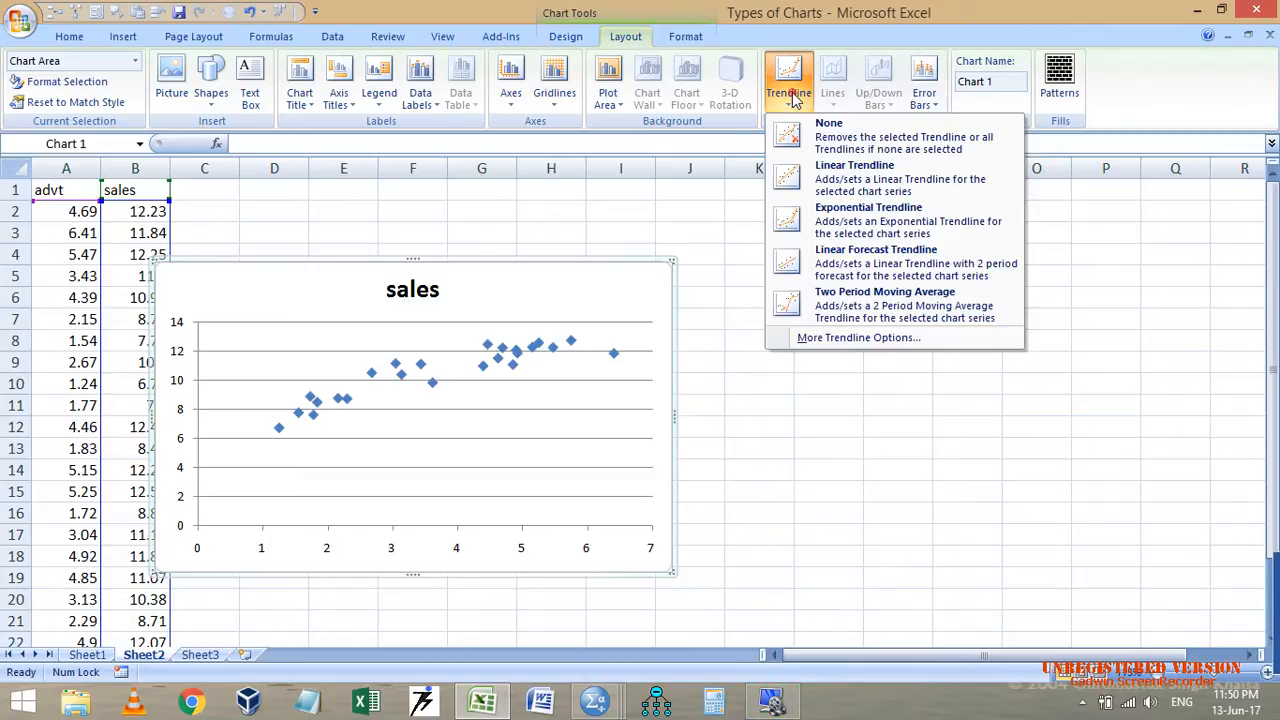
pyautogui.click(851, 337)
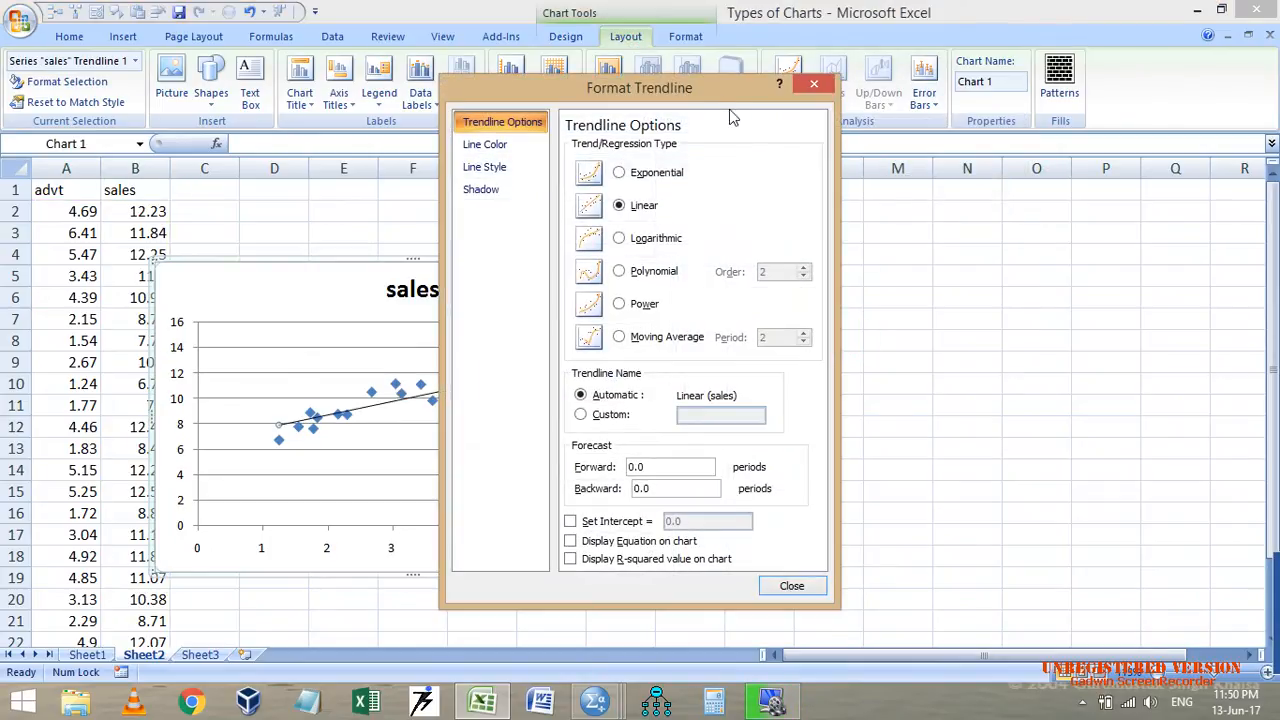
pyautogui.moveTo(714, 93); pyautogui.dragTo(994, 86)
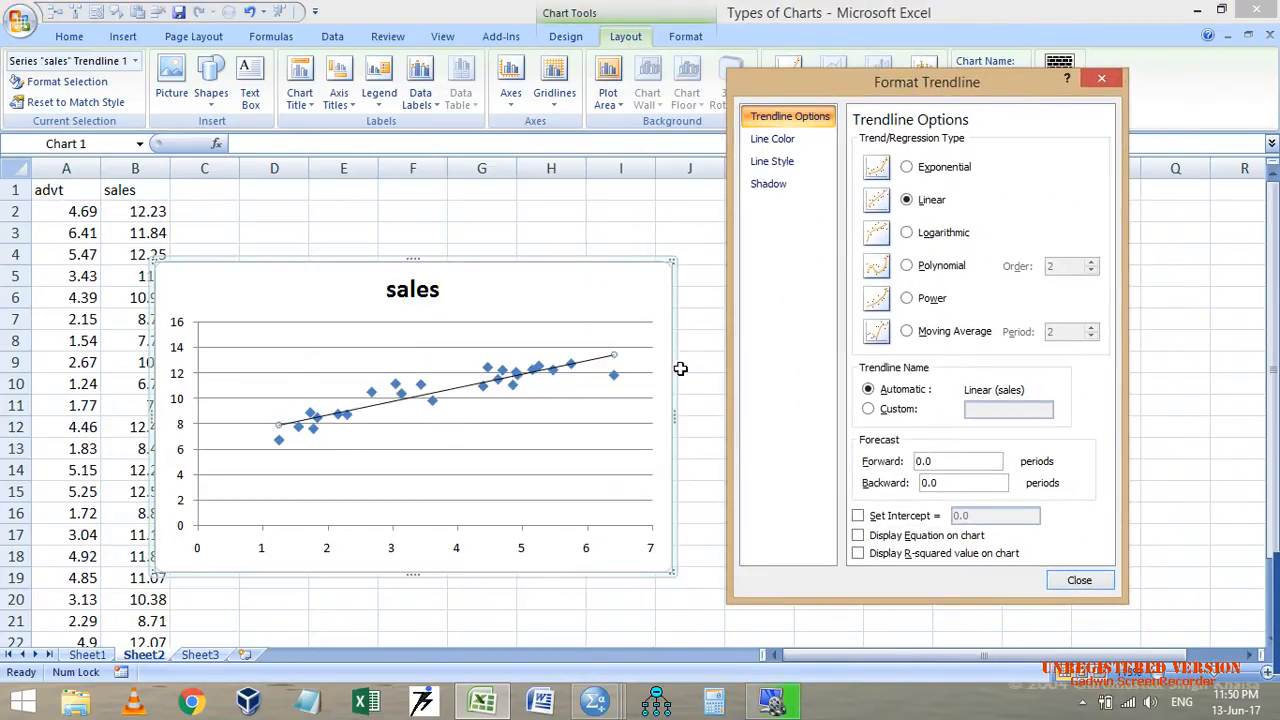
pyautogui.click(917, 556)
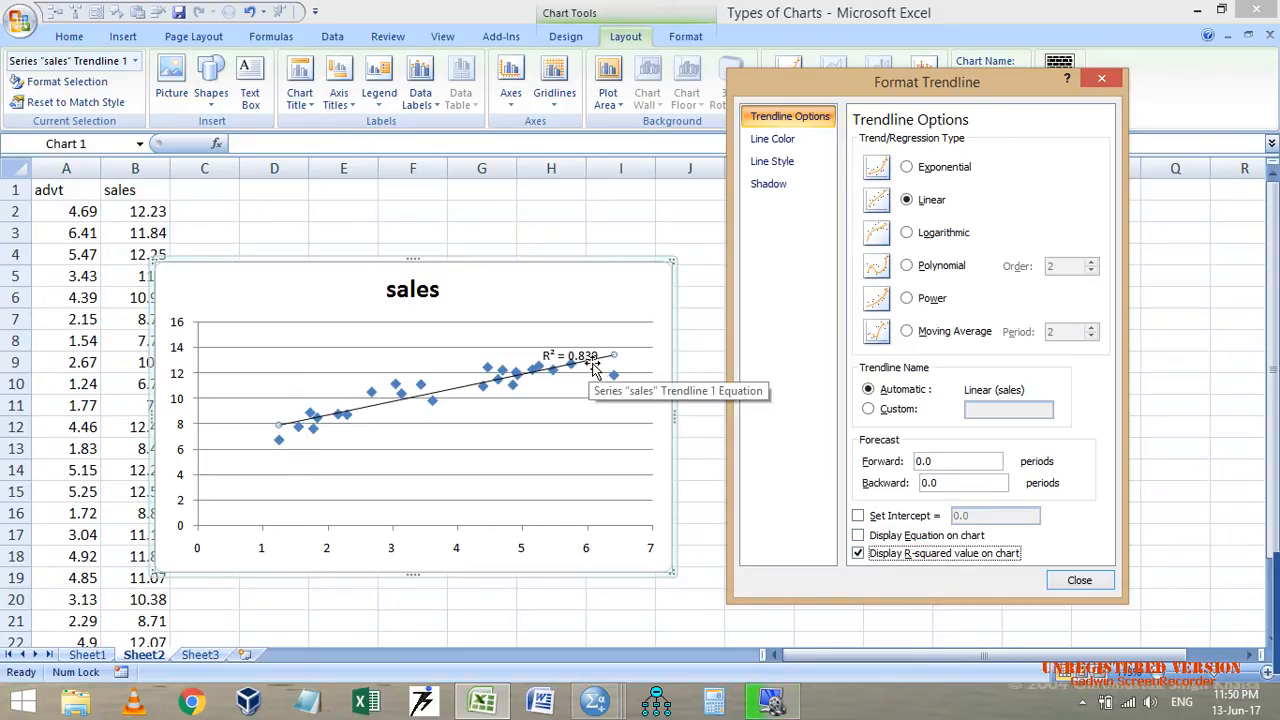
# Try the Logarithmic, Power and Exponential trendline types on the sales scatter chart.
pyautogui.click(940, 236)
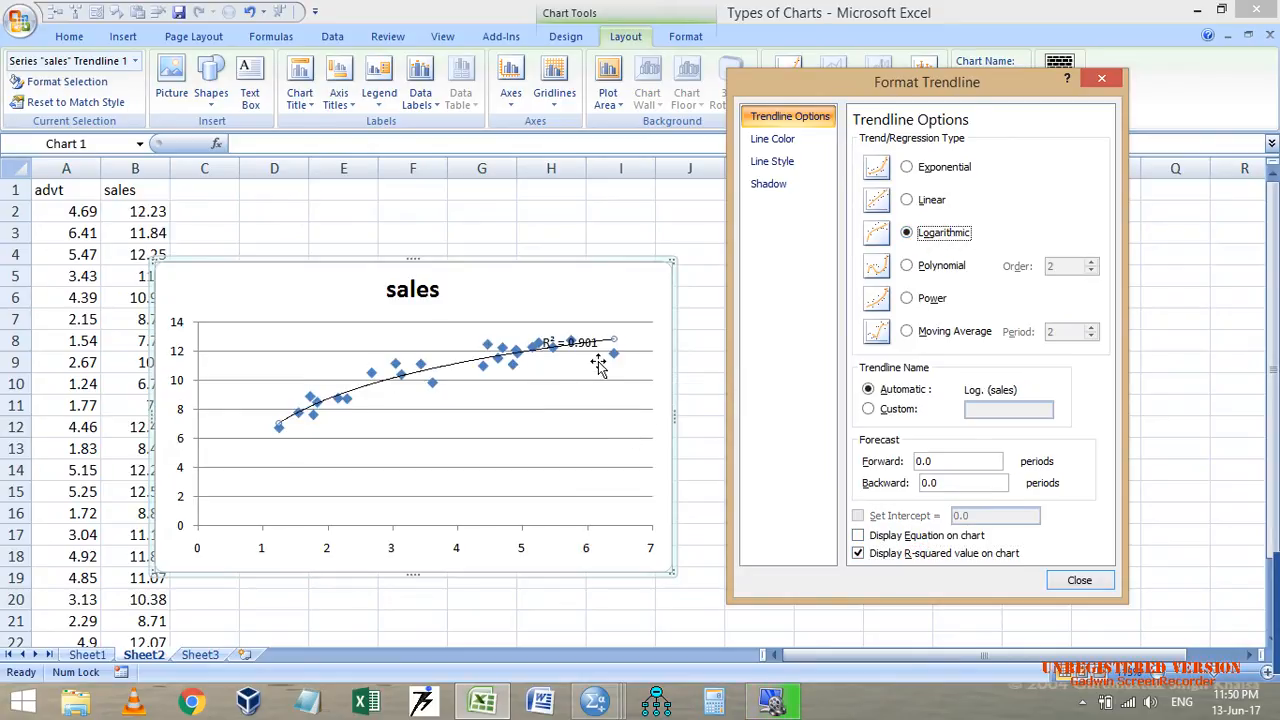
pyautogui.click(930, 300)
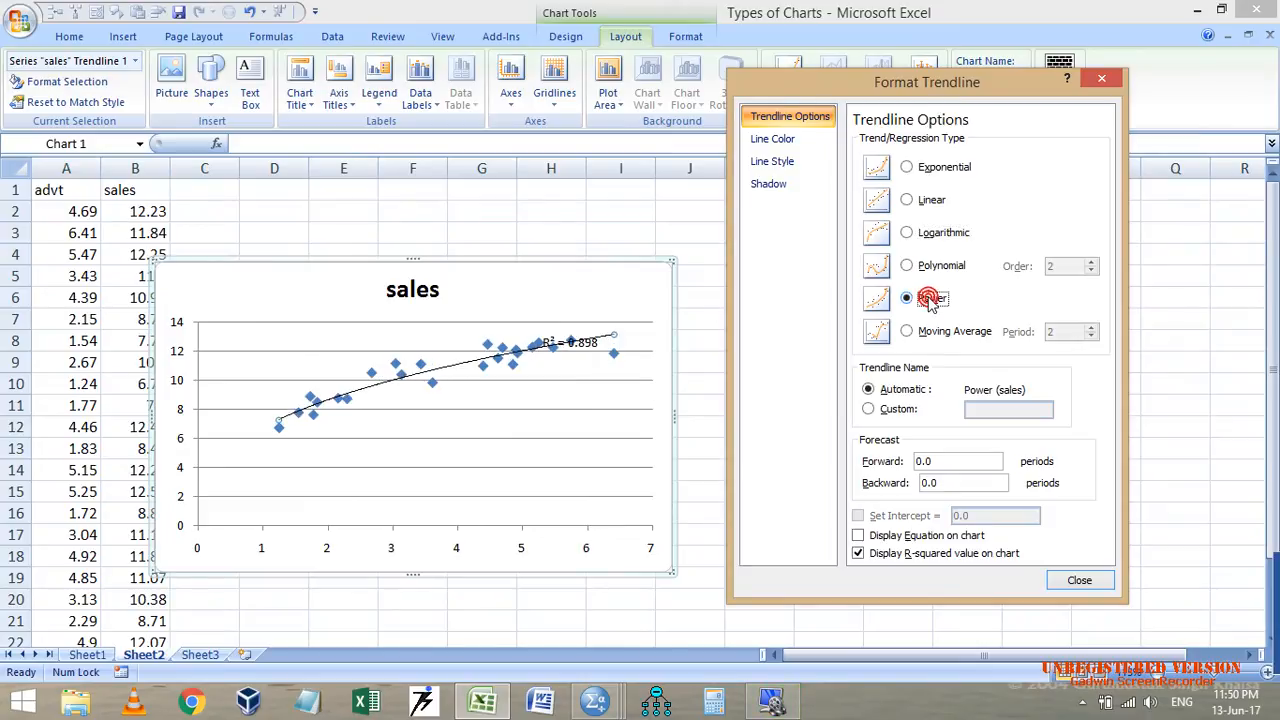
pyautogui.click(950, 170)
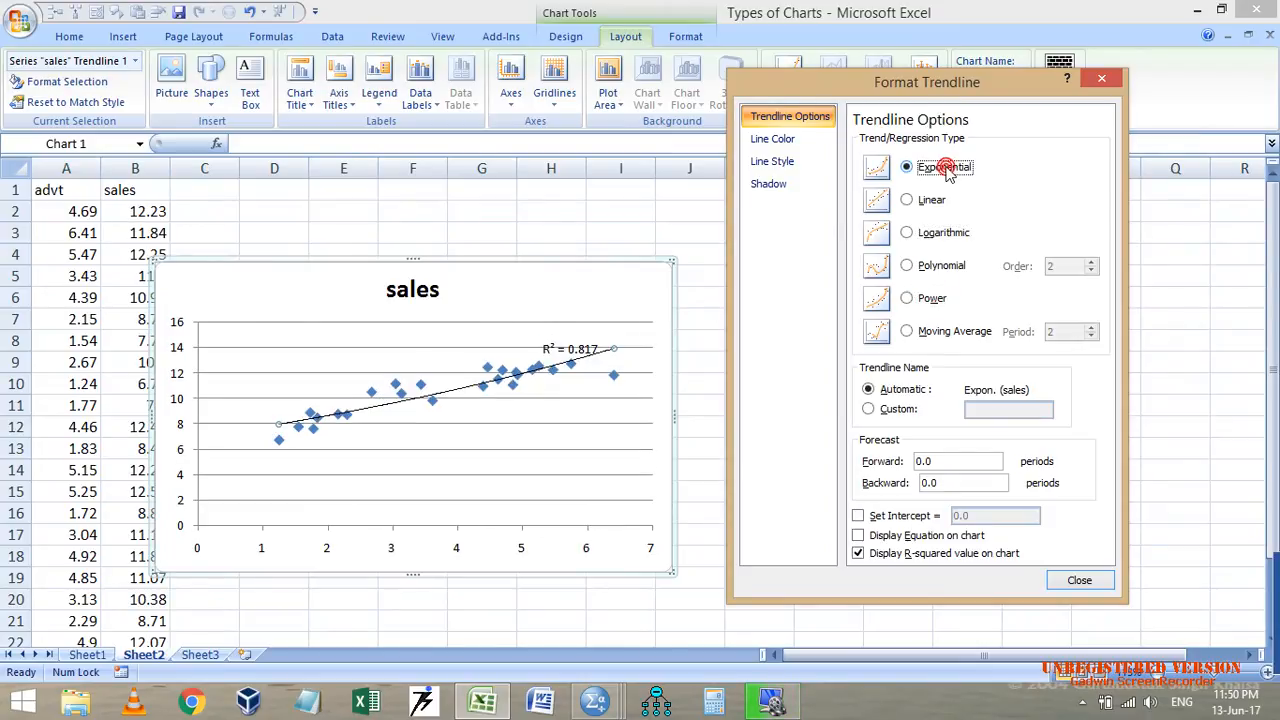
# Set the sales trendline to Polynomial of order 6.
pyautogui.click(935, 265)
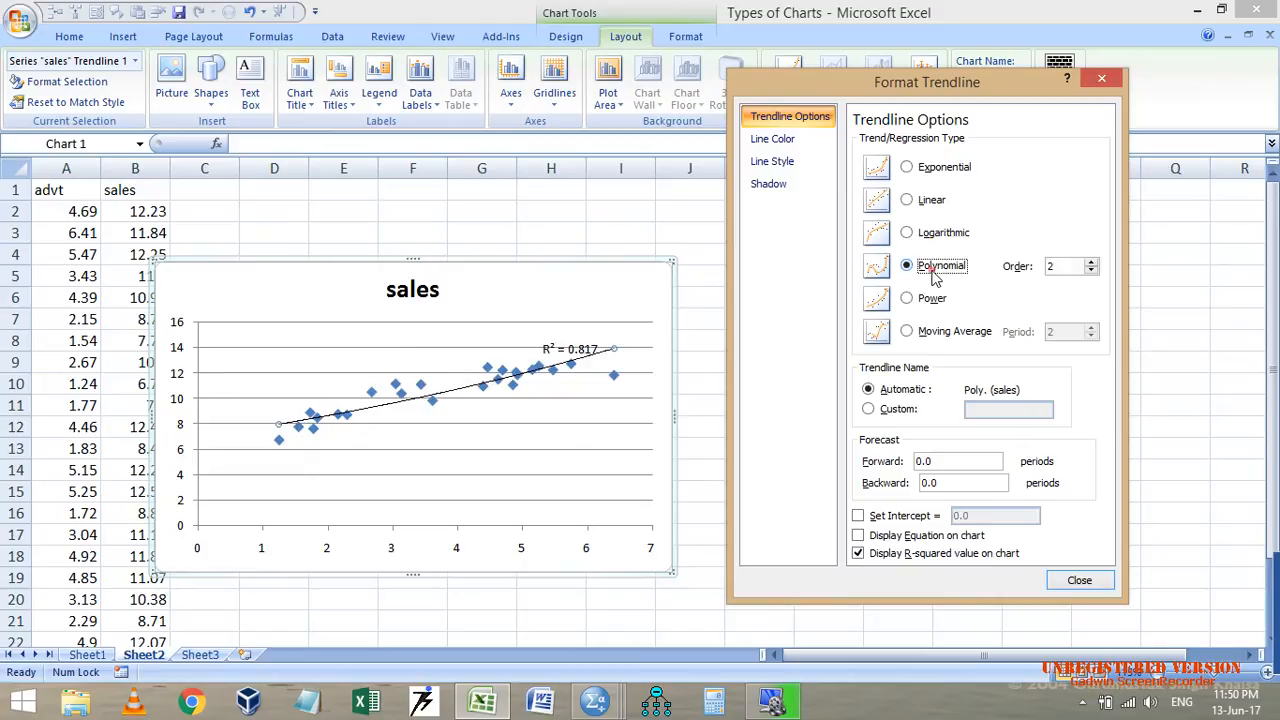
pyautogui.click(1091, 262)
pyautogui.click(1091, 262)
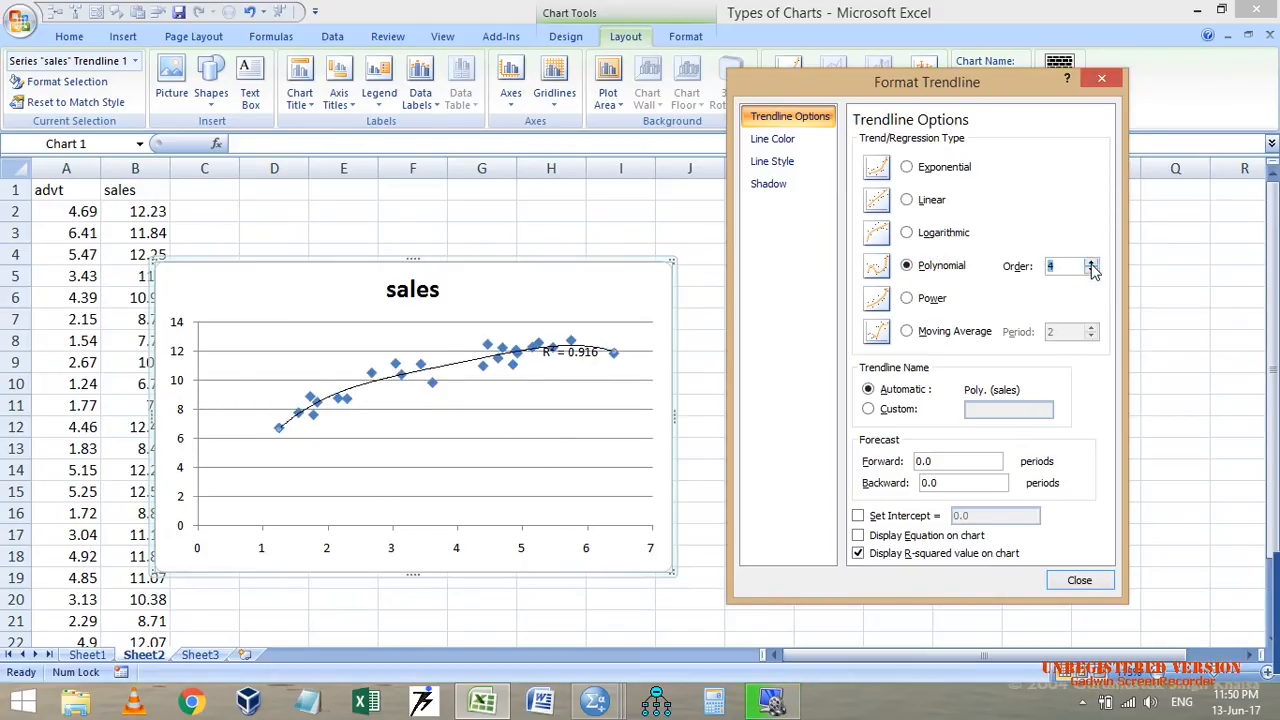
pyautogui.click(1091, 262)
pyautogui.click(1091, 262)
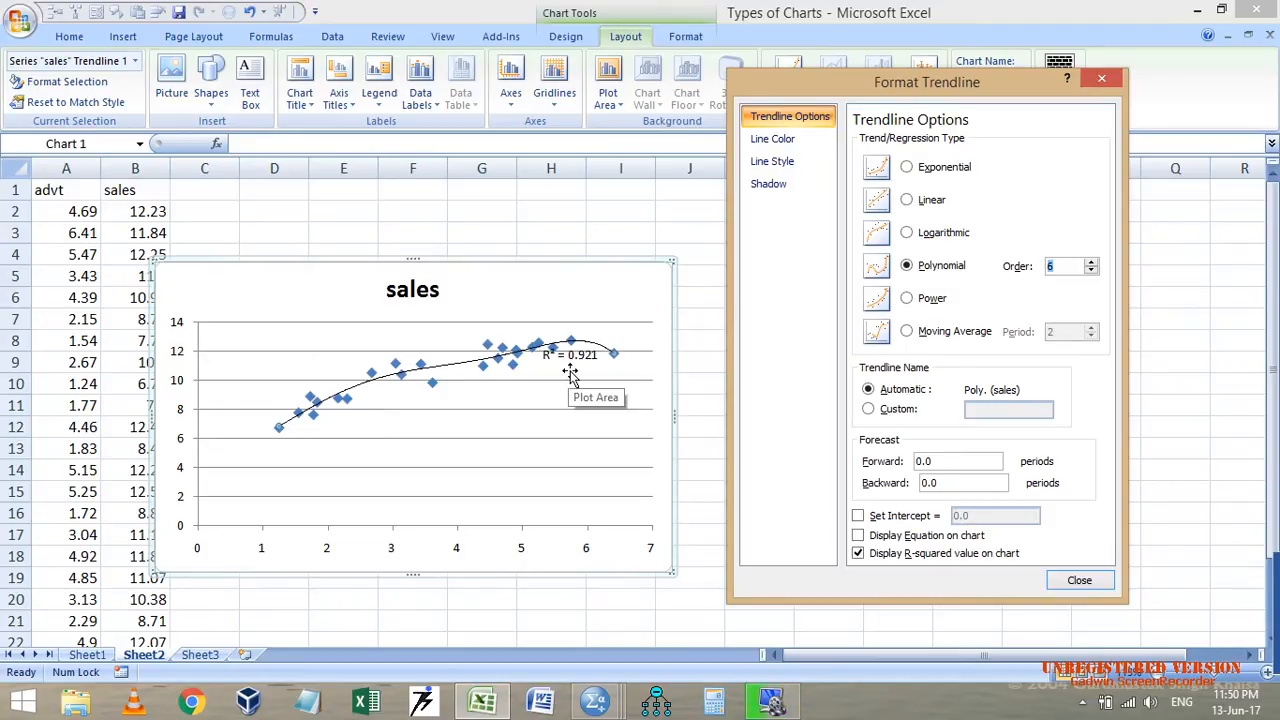
# Set the sales trendline type to Linear, close the trendline formatting and return to Sheet1.
pyautogui.click(926, 199)
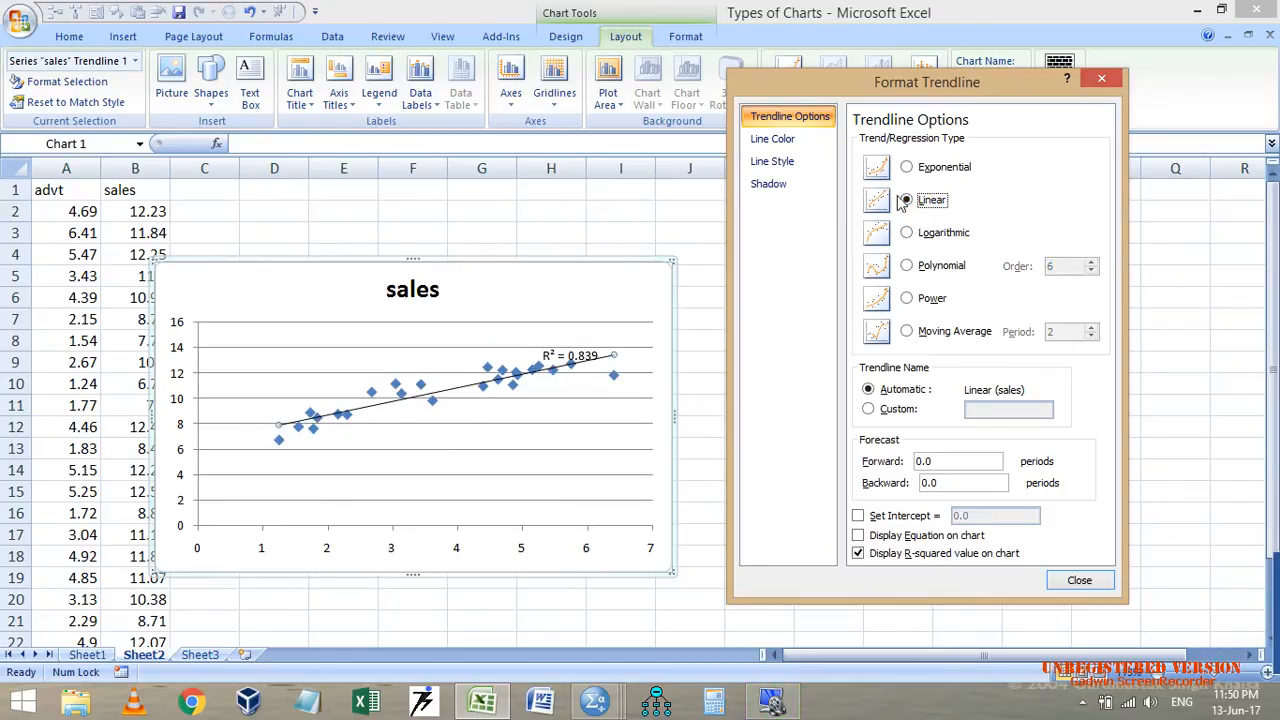
pyautogui.click(1078, 581)
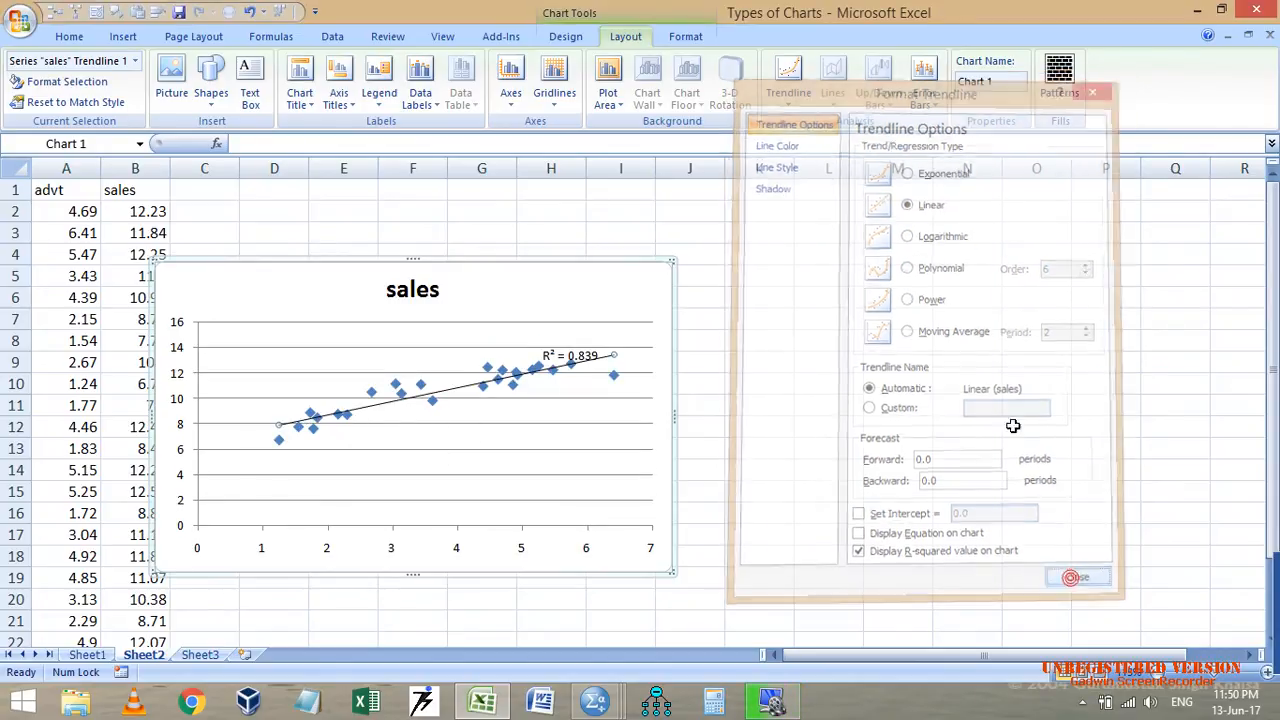
pyautogui.click(87, 655)
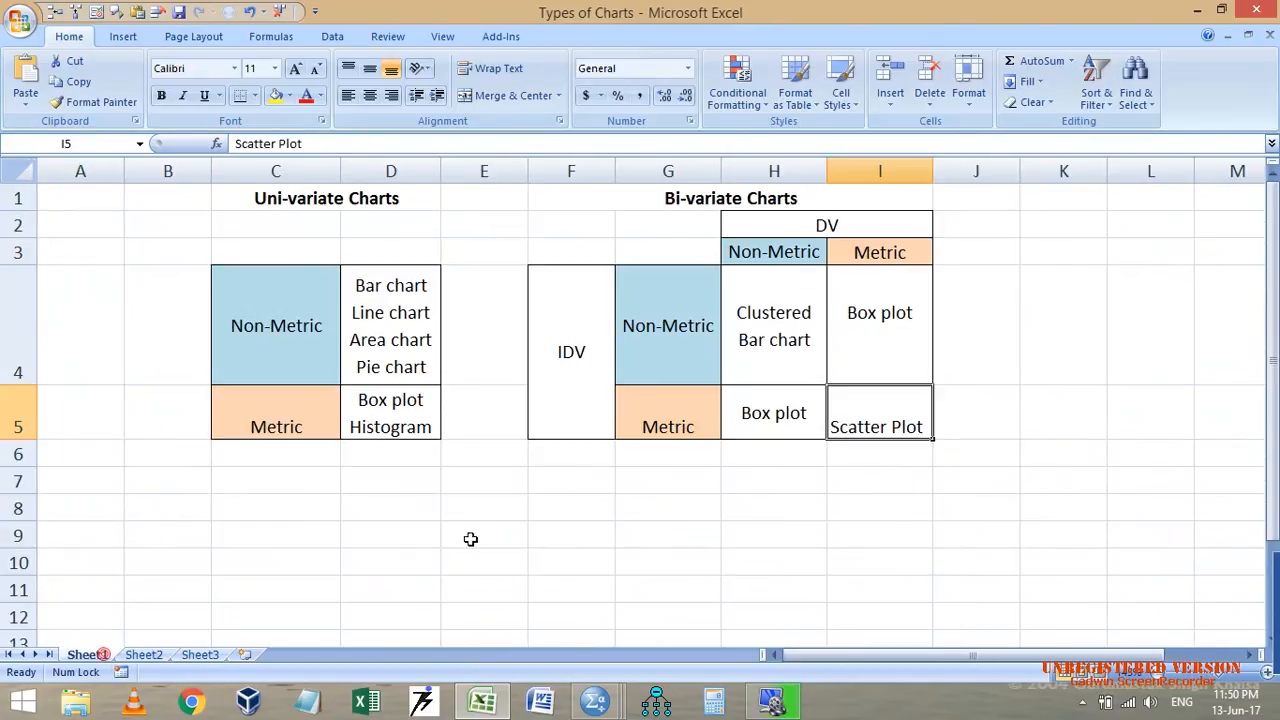
# Switch to the Regression Curve Estimation data in SPSS and create a simple scatterplot of Detrended sales against Advertising spending.
pyautogui.click(596, 700)
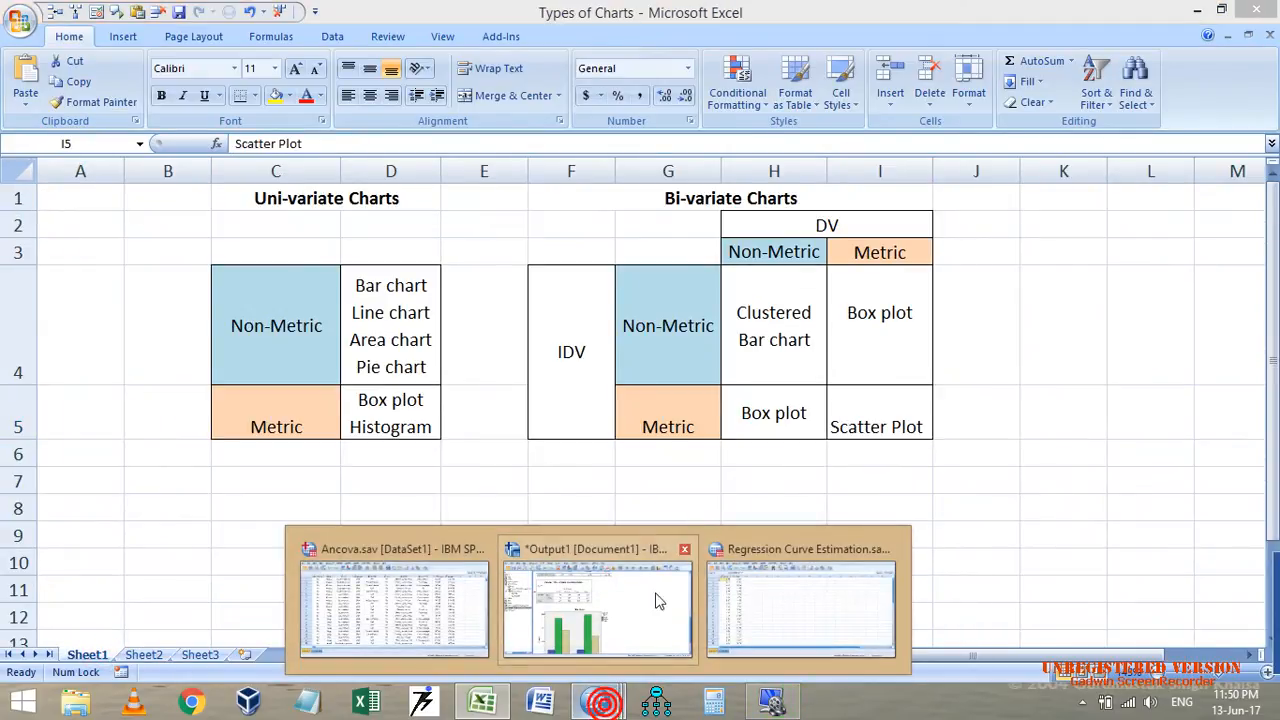
pyautogui.click(749, 602)
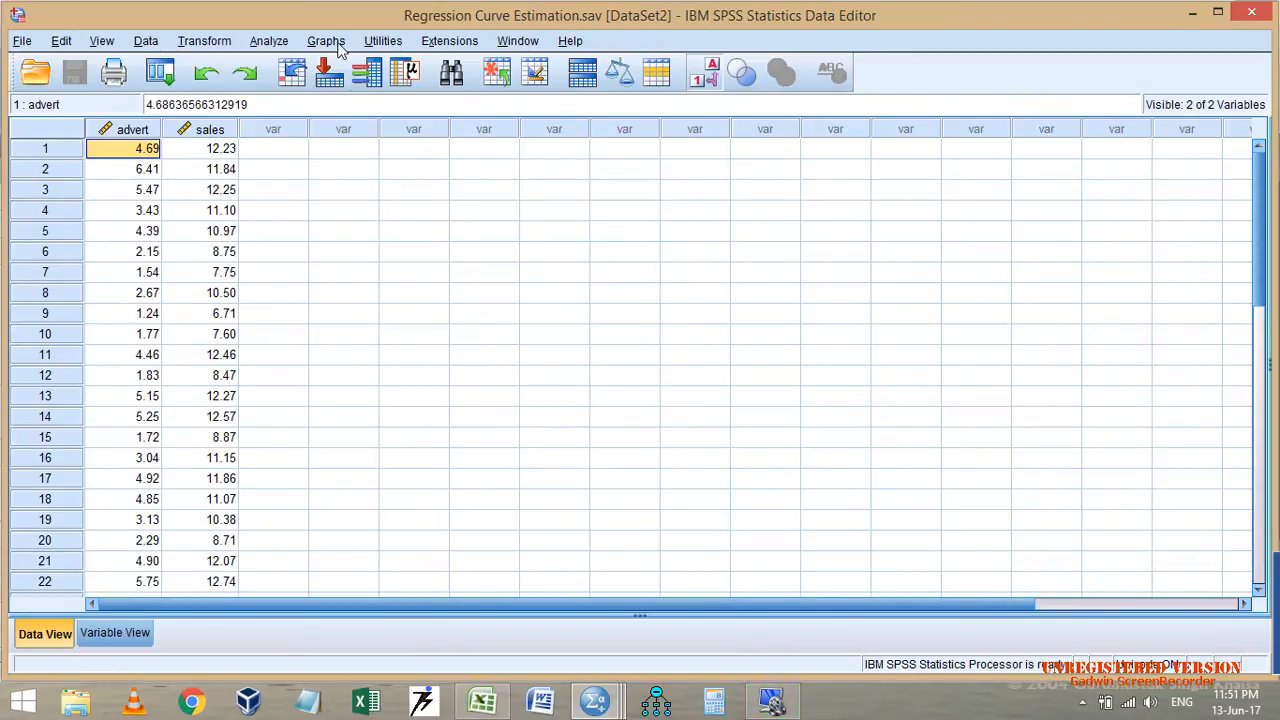
pyautogui.click(322, 42)
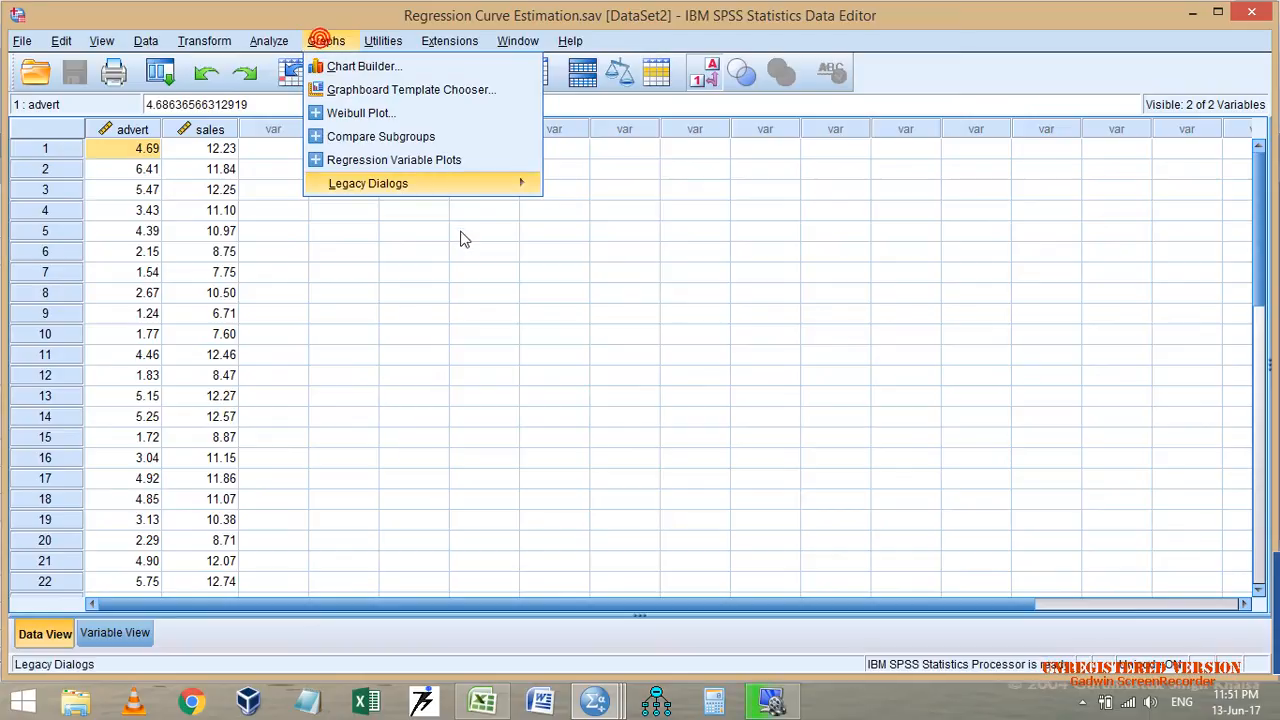
pyautogui.moveTo(491, 186)
pyautogui.click(618, 402)
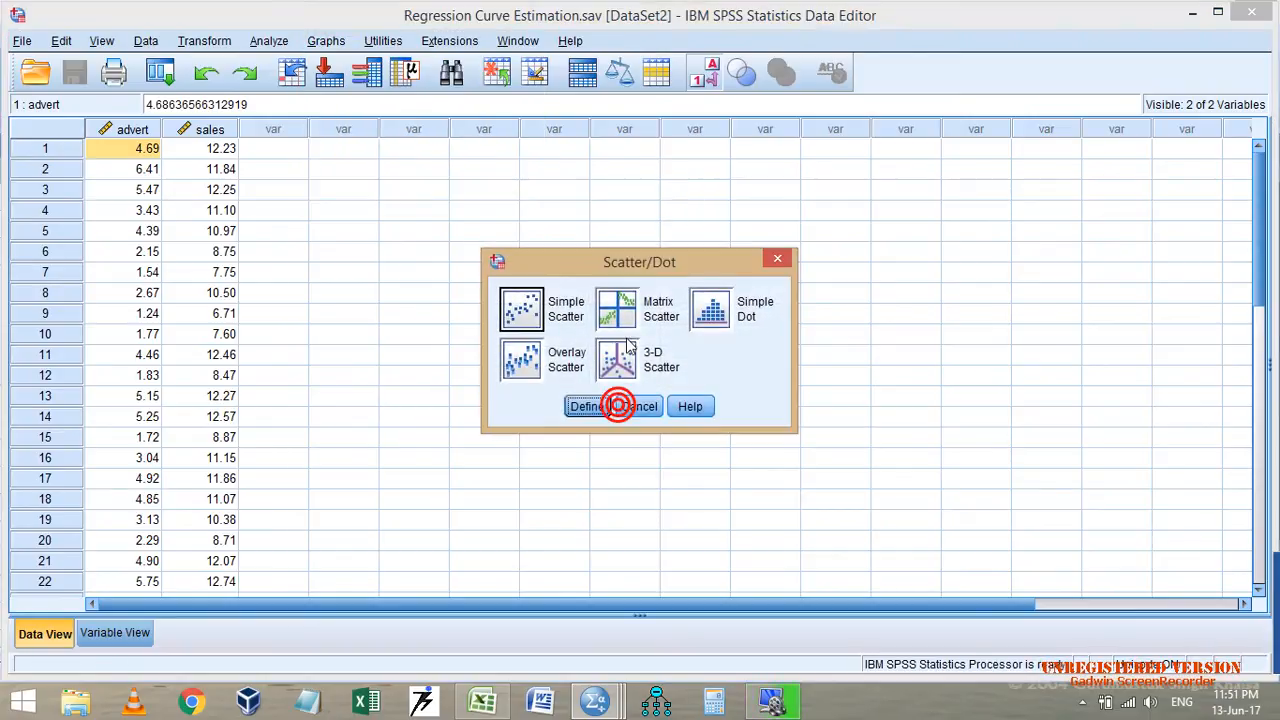
pyautogui.click(587, 407)
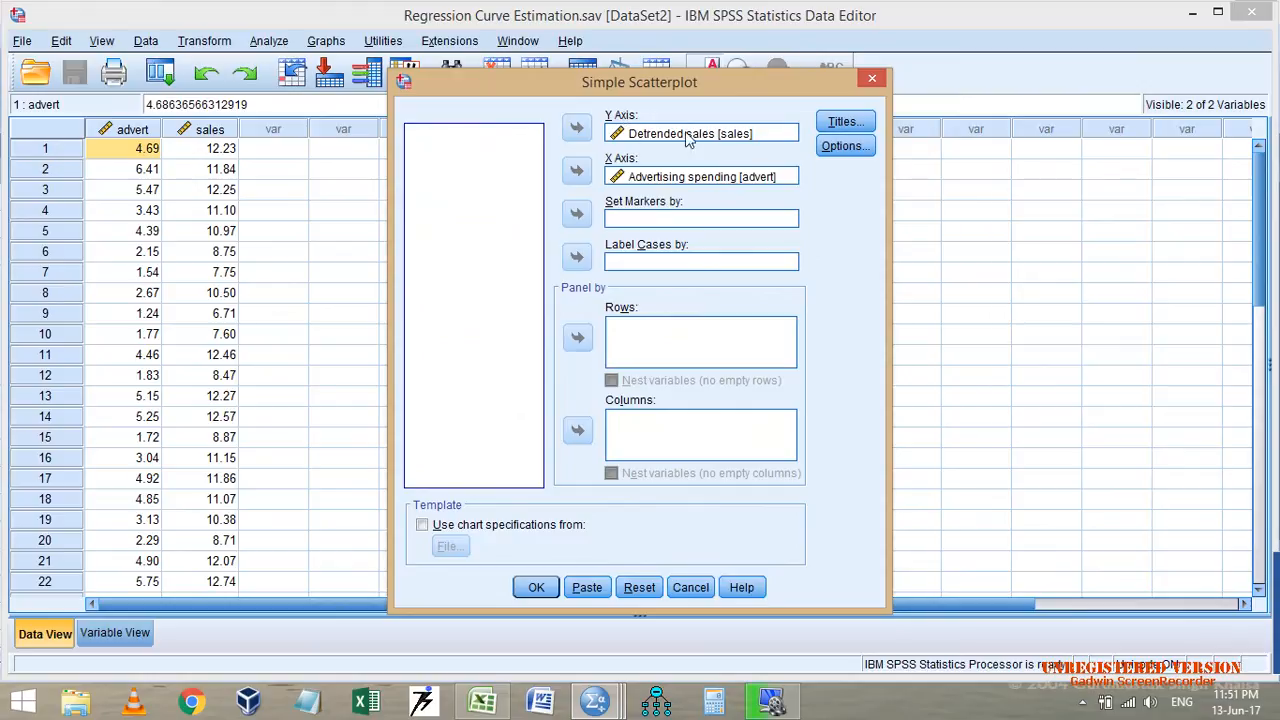
pyautogui.click(532, 587)
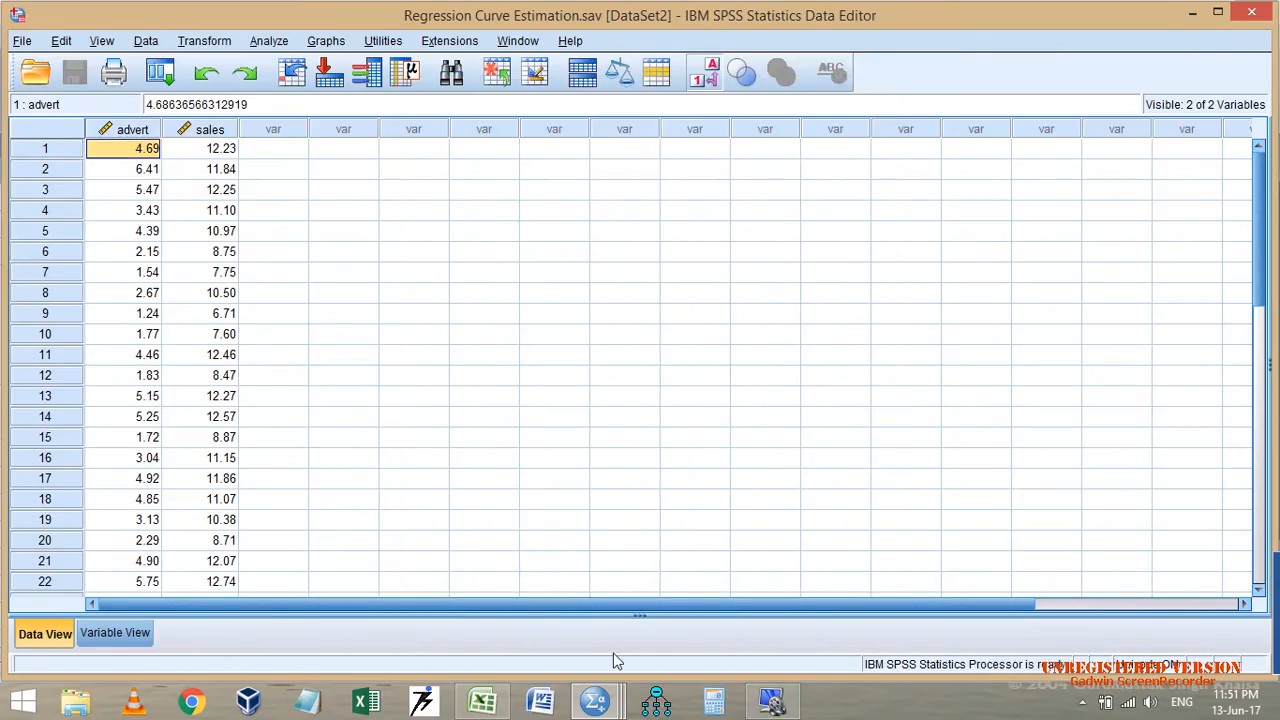
# Open the new scatterplot from the output in the Chart Editor and add a linear fit line at total.
pyautogui.moveTo(595, 700)
pyautogui.click(651, 620)
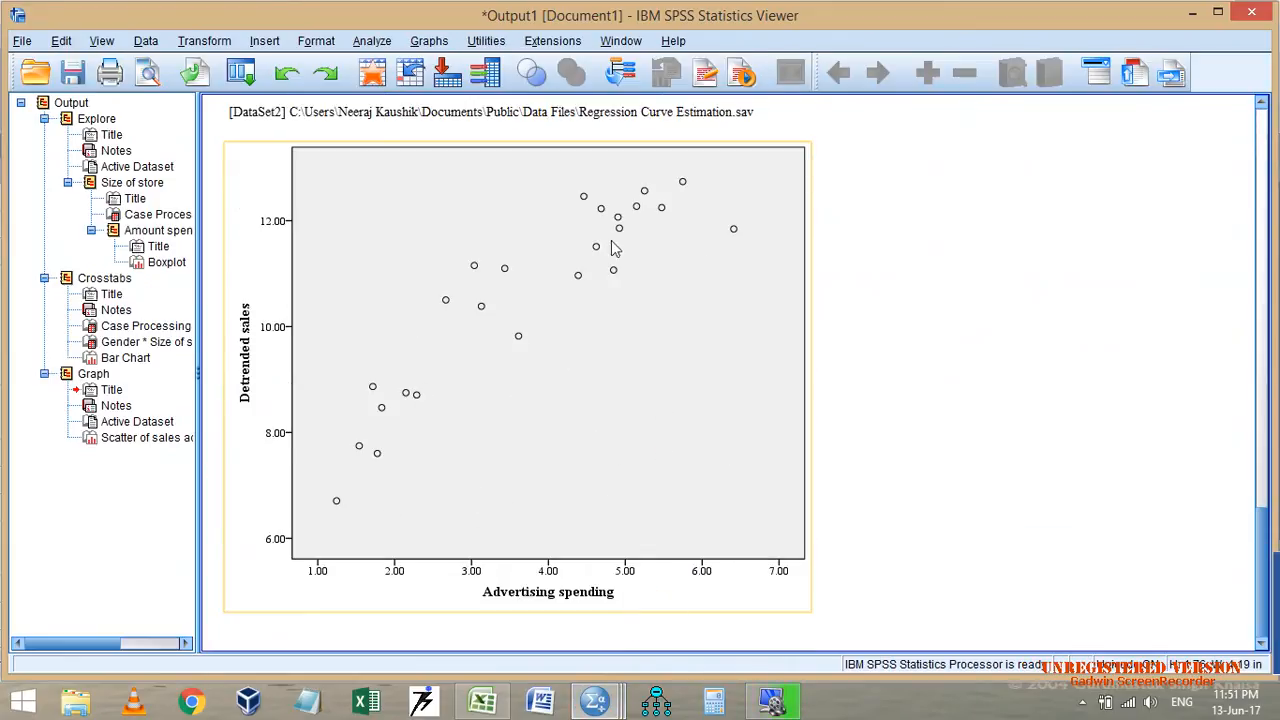
pyautogui.doubleClick(613, 345)
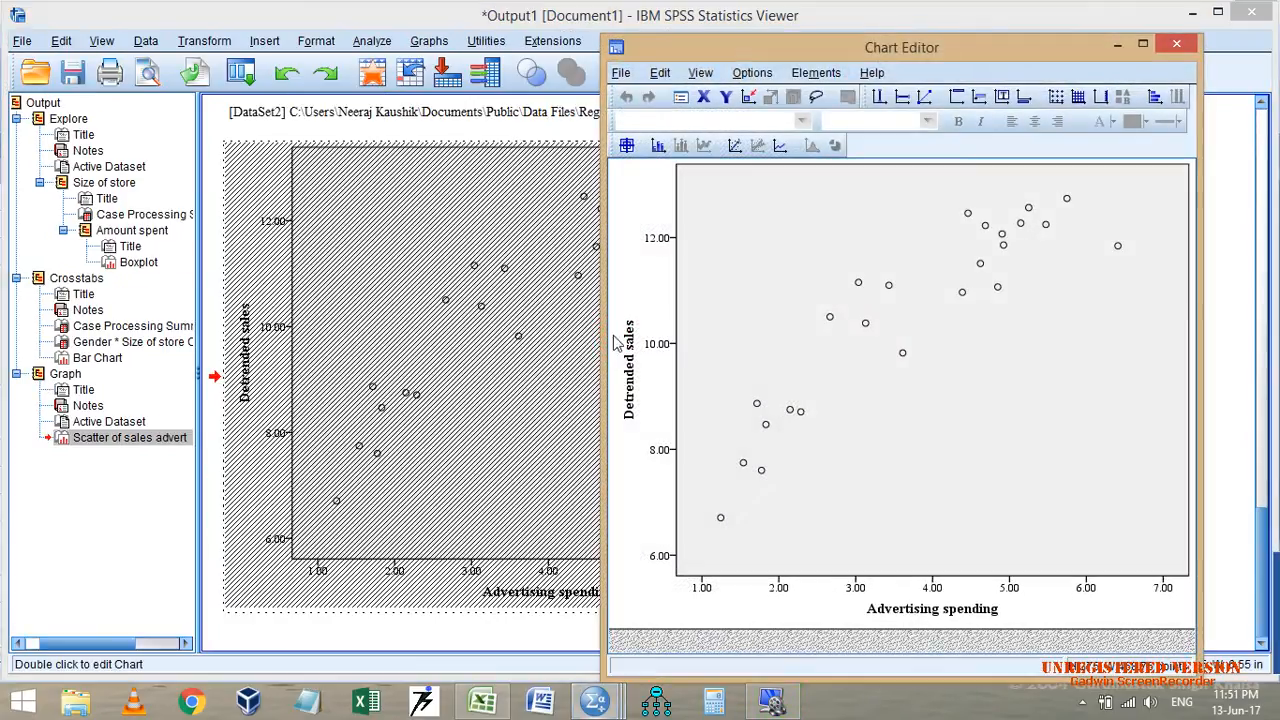
pyautogui.click(1143, 44)
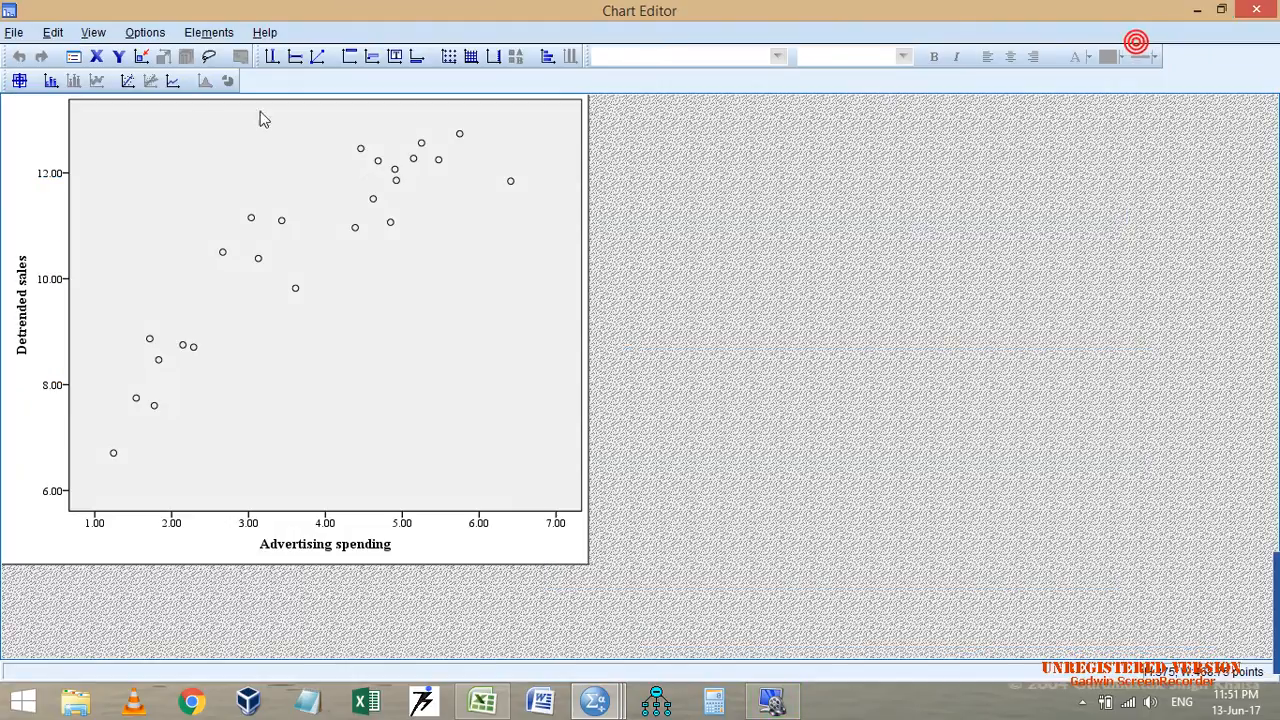
pyautogui.click(208, 33)
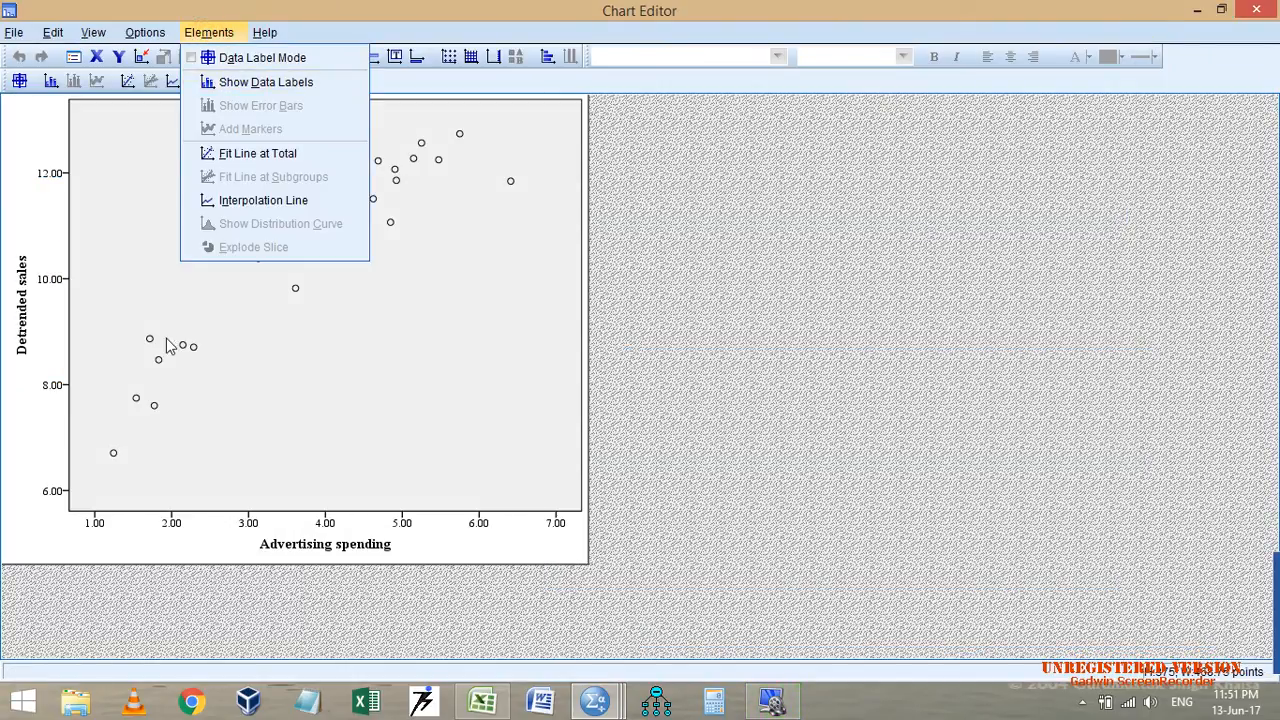
pyautogui.click(285, 155)
pyautogui.moveTo(779, 104); pyautogui.dragTo(712, 134)
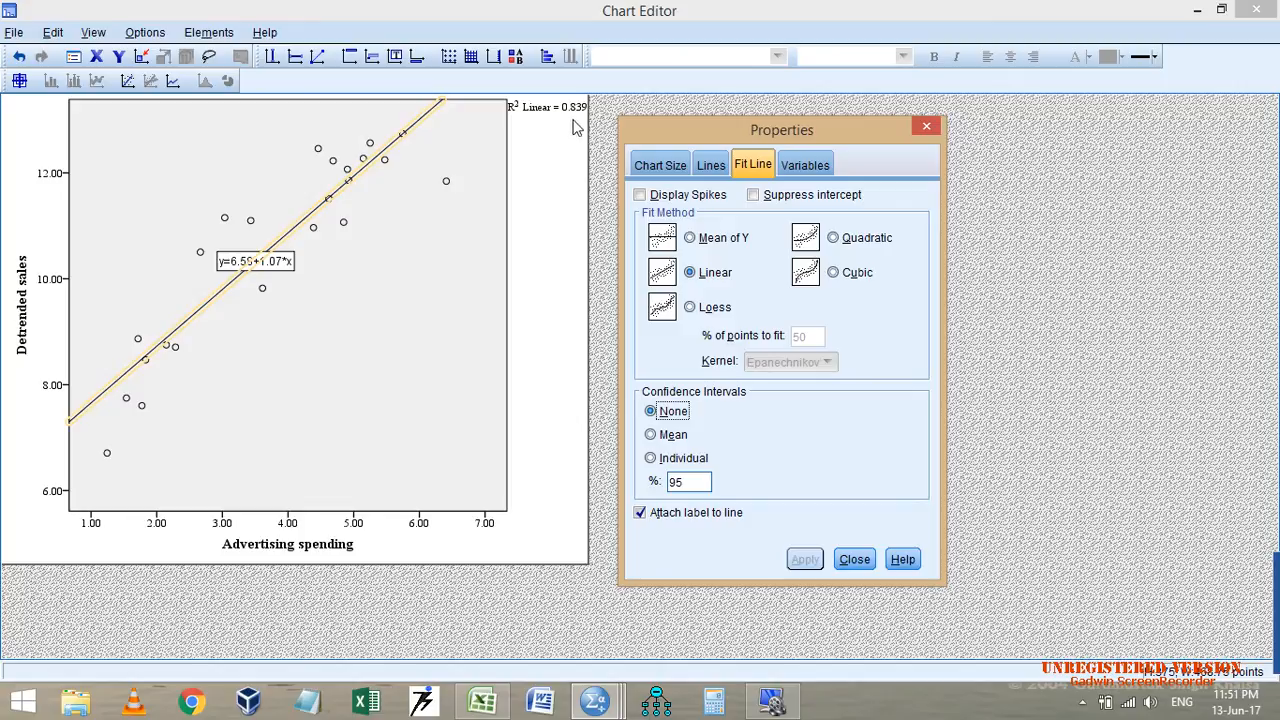
# Try the Quadratic, Cubic and Mean of Y fit methods on the scatterplot's fit line, ending on Quadratic again.
pyautogui.click(833, 238)
pyautogui.click(805, 559)
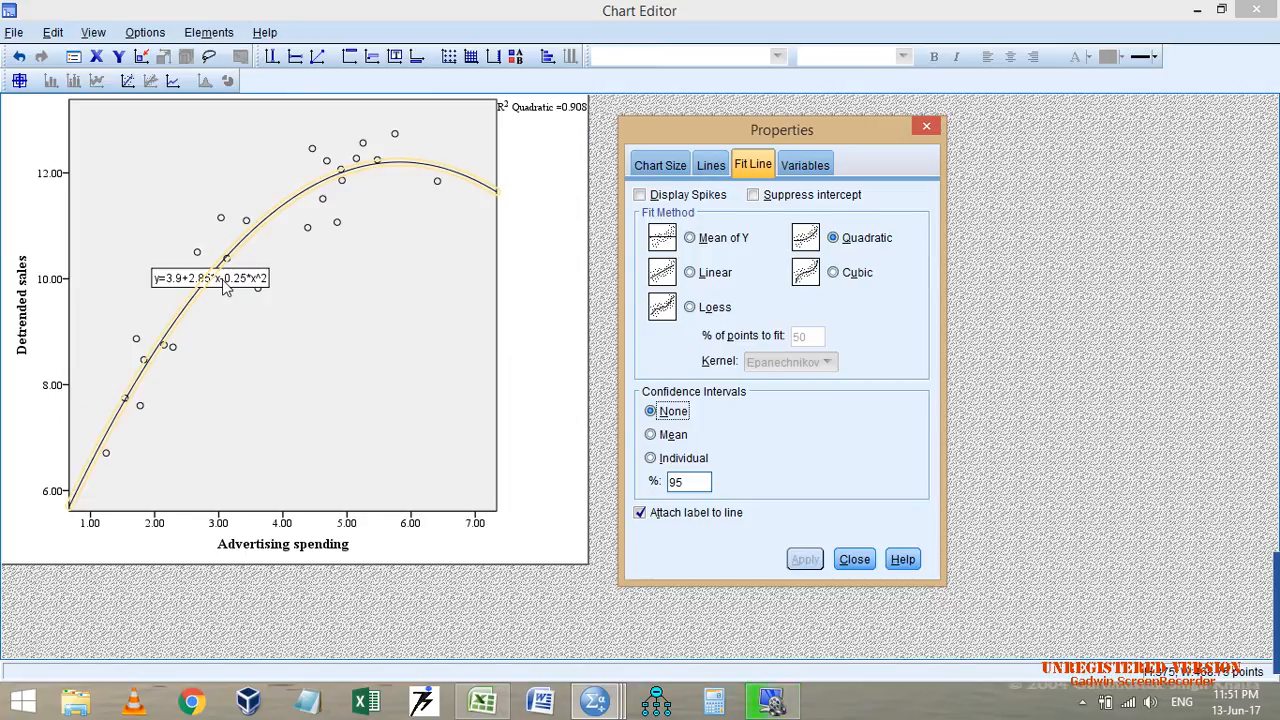
pyautogui.click(833, 272)
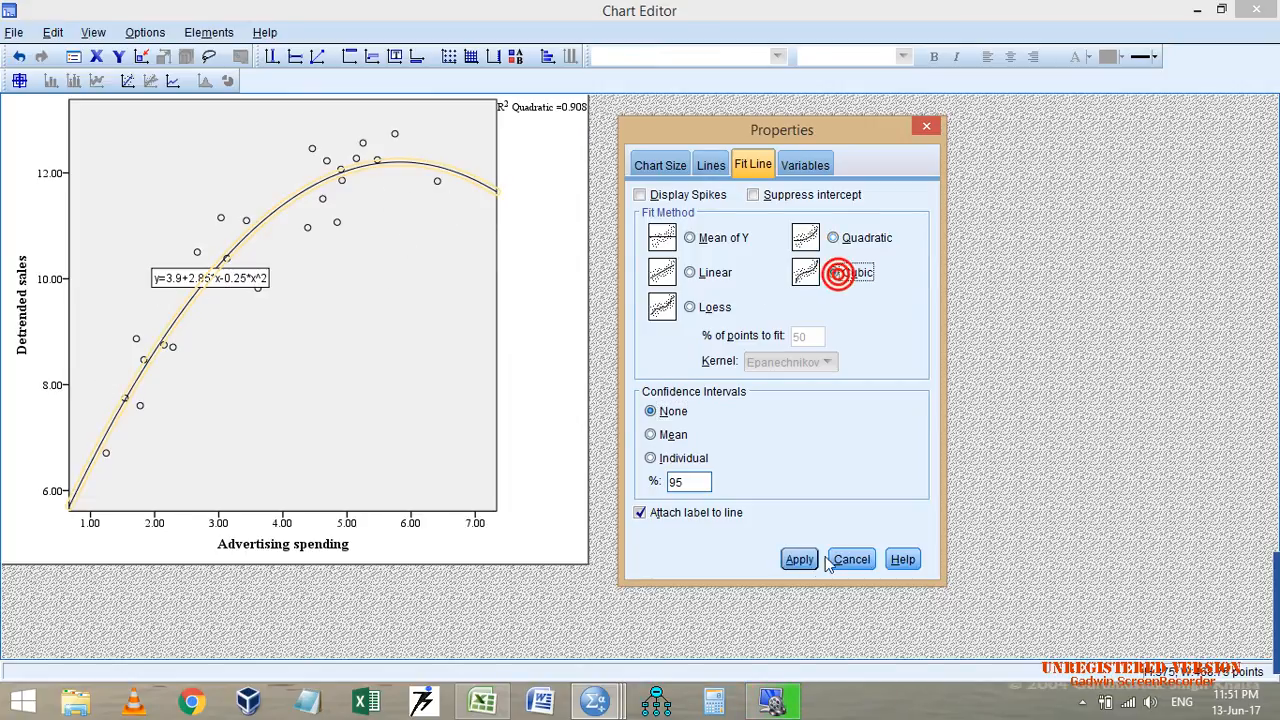
pyautogui.click(805, 559)
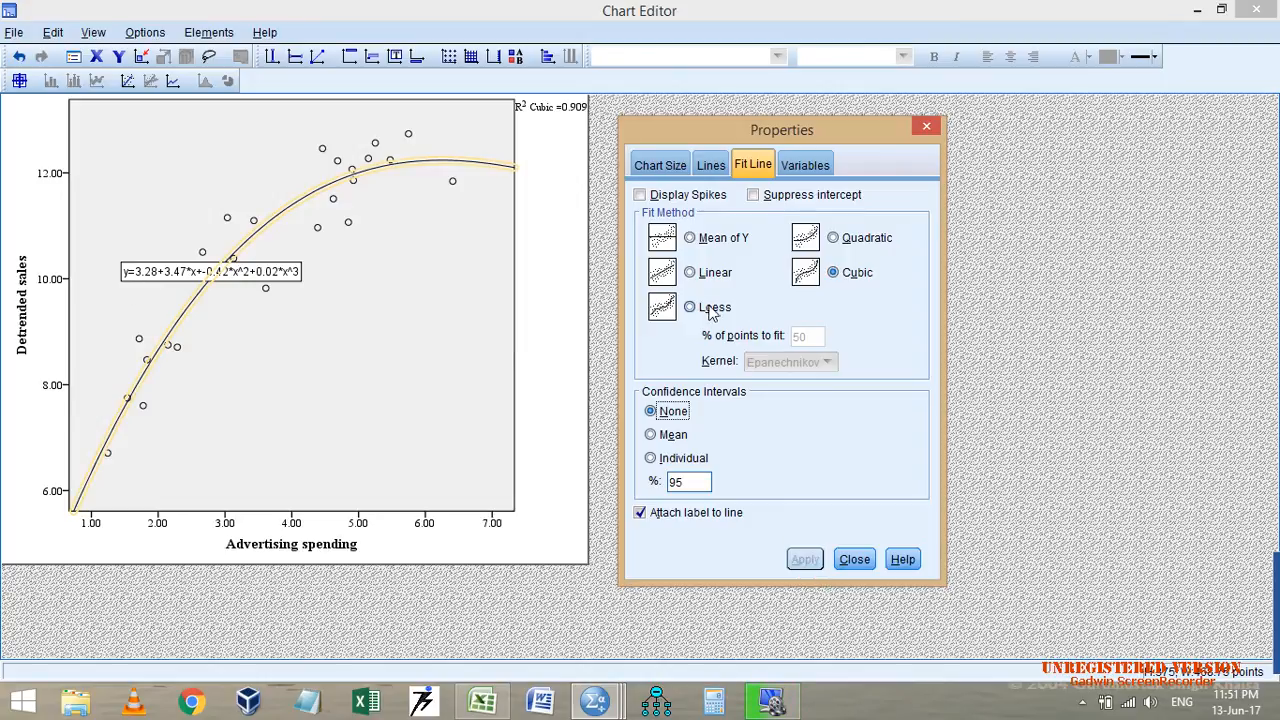
pyautogui.click(690, 238)
pyautogui.click(799, 564)
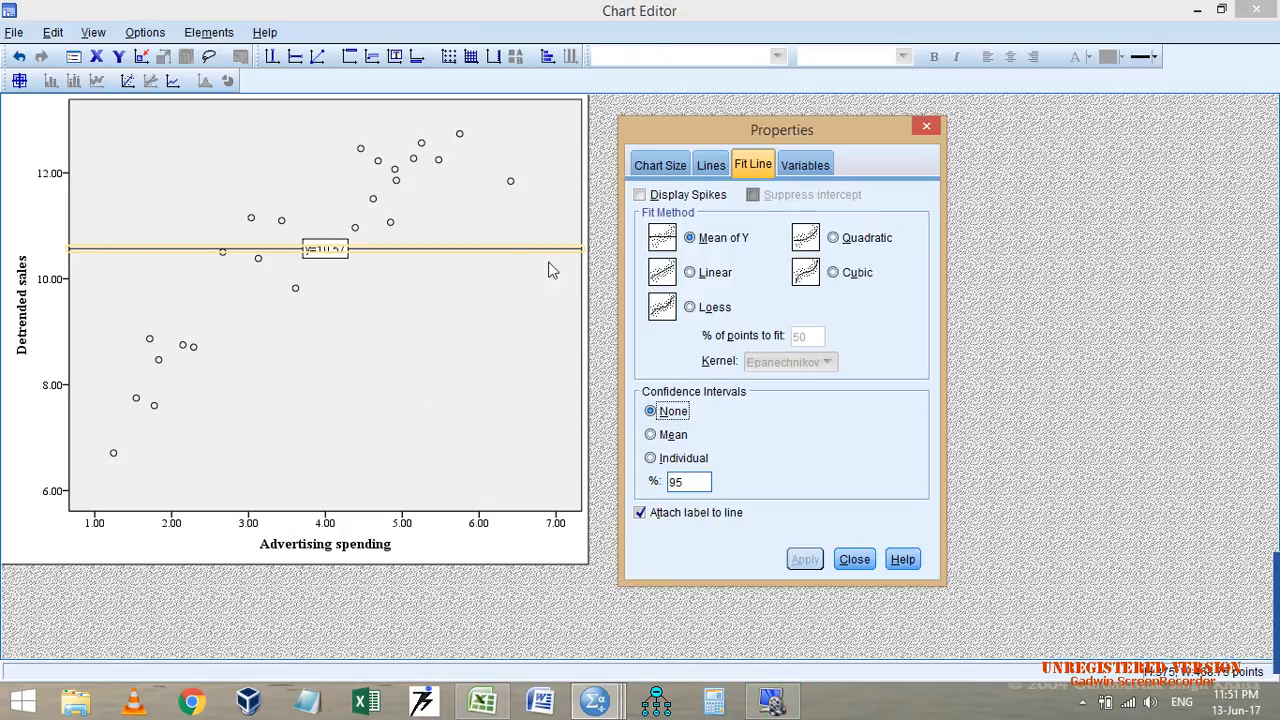
pyautogui.click(833, 238)
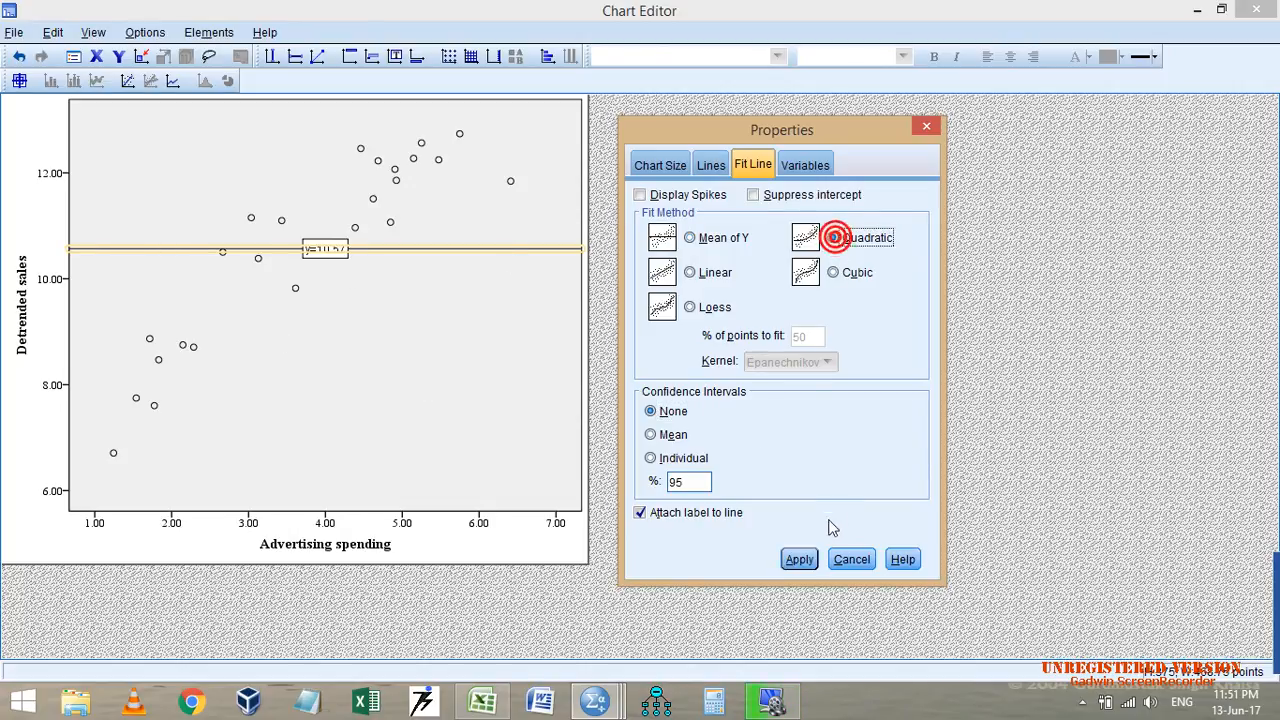
pyautogui.click(800, 560)
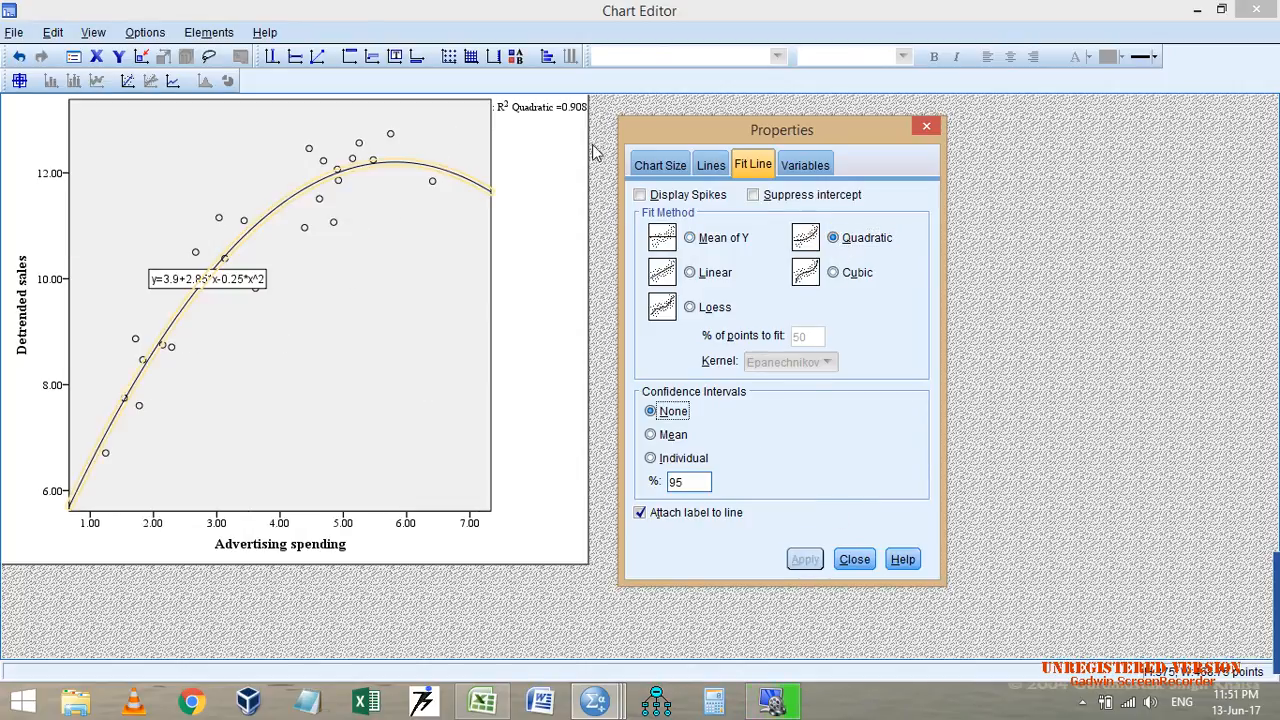
# Apply the Cubic fit method to the scatterplot's fit line and close the Chart Editor.
pyautogui.click(833, 272)
pyautogui.click(803, 559)
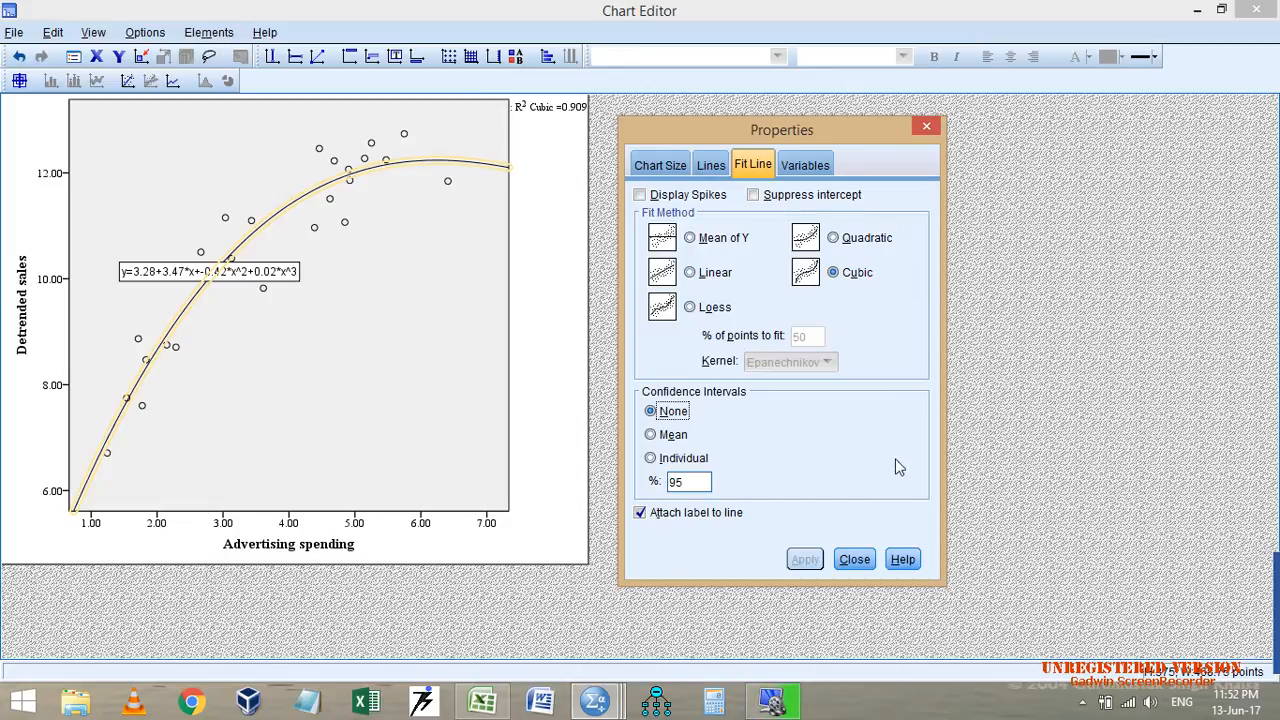
pyautogui.click(855, 559)
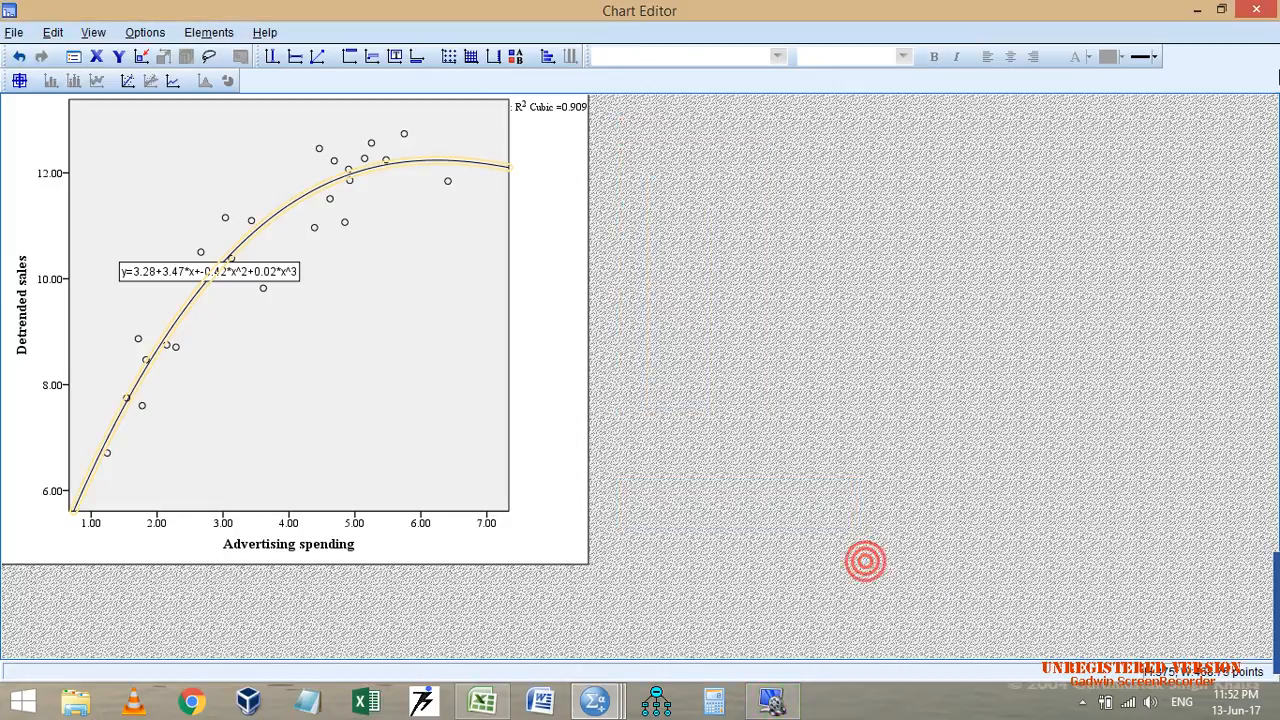
pyautogui.click(1256, 9)
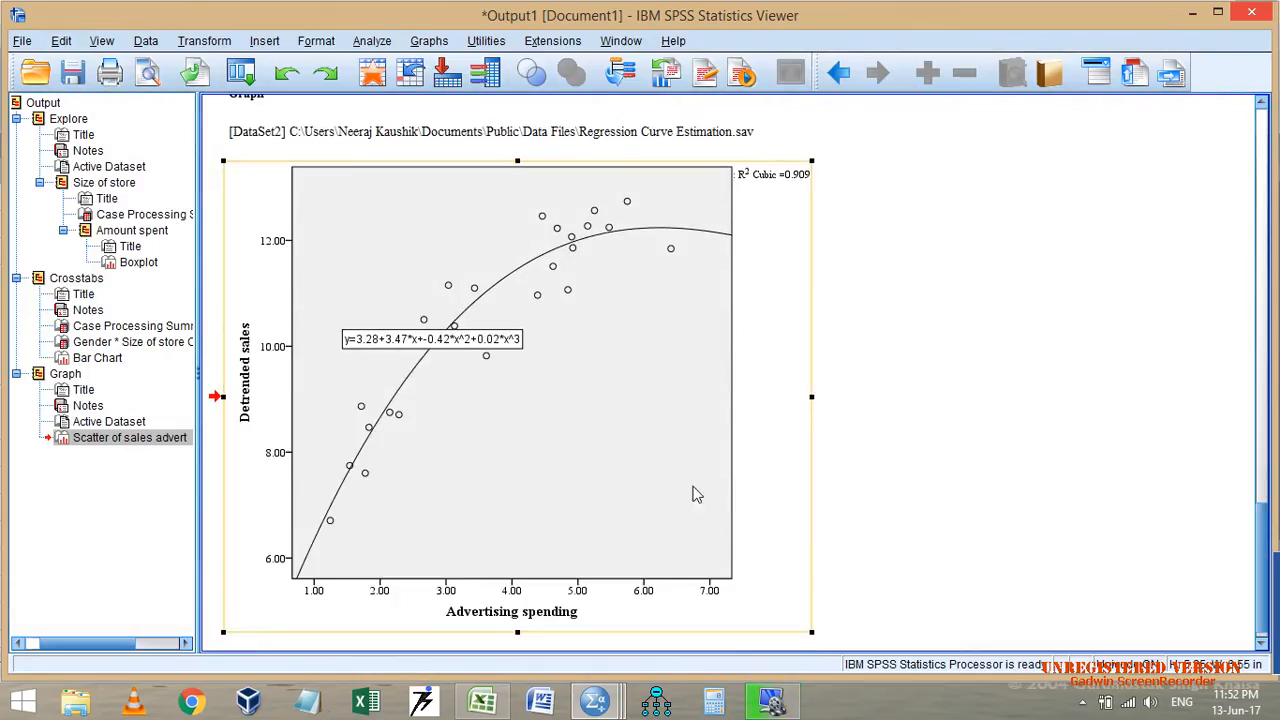
pyautogui.click(923, 277)
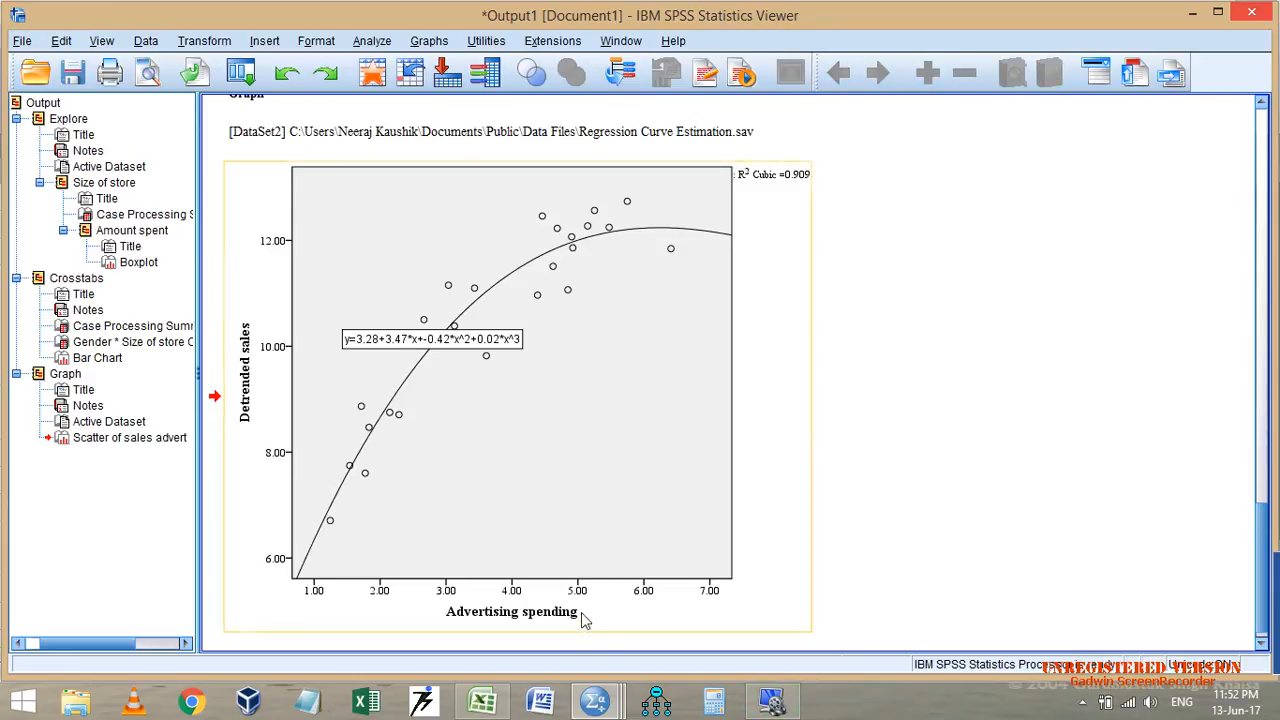
# Review the Scatter Plot entry of the bivariate chart table in Excel, and return to the SPSS output.
pyautogui.click(482, 700)
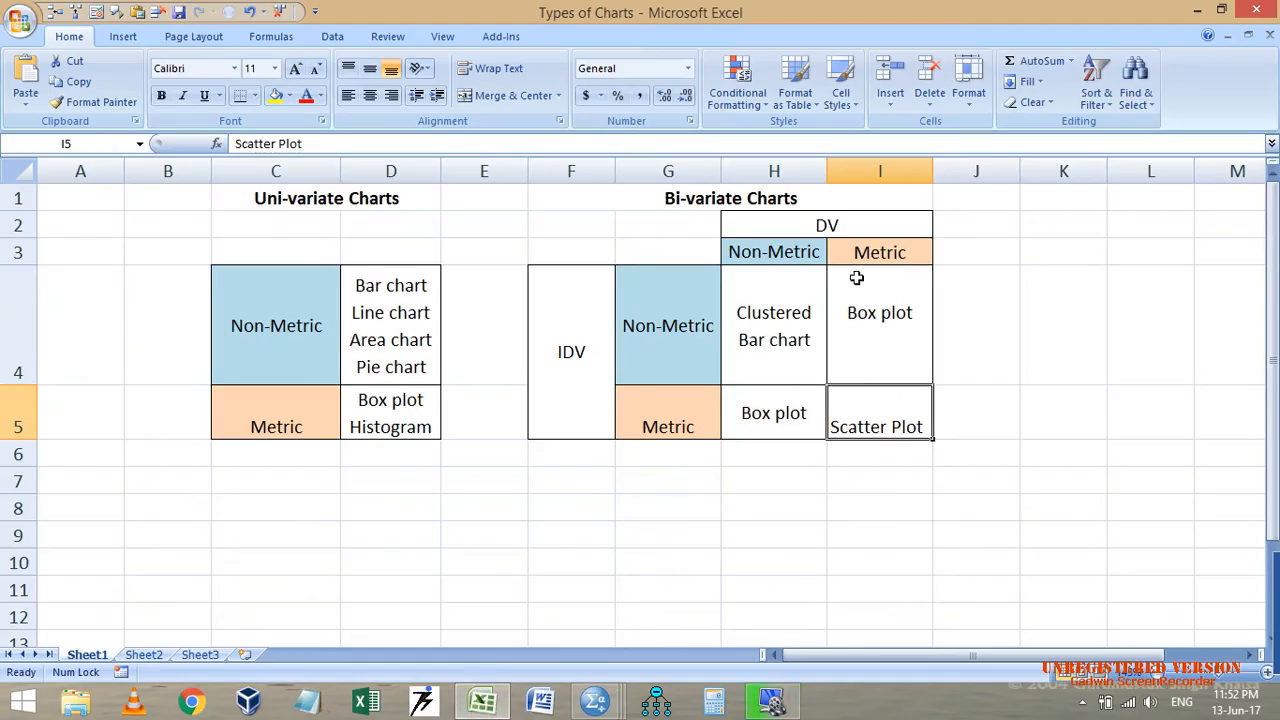
pyautogui.click(887, 415)
pyautogui.moveTo(596, 700)
pyautogui.moveTo(752, 607)
pyautogui.click(632, 600)
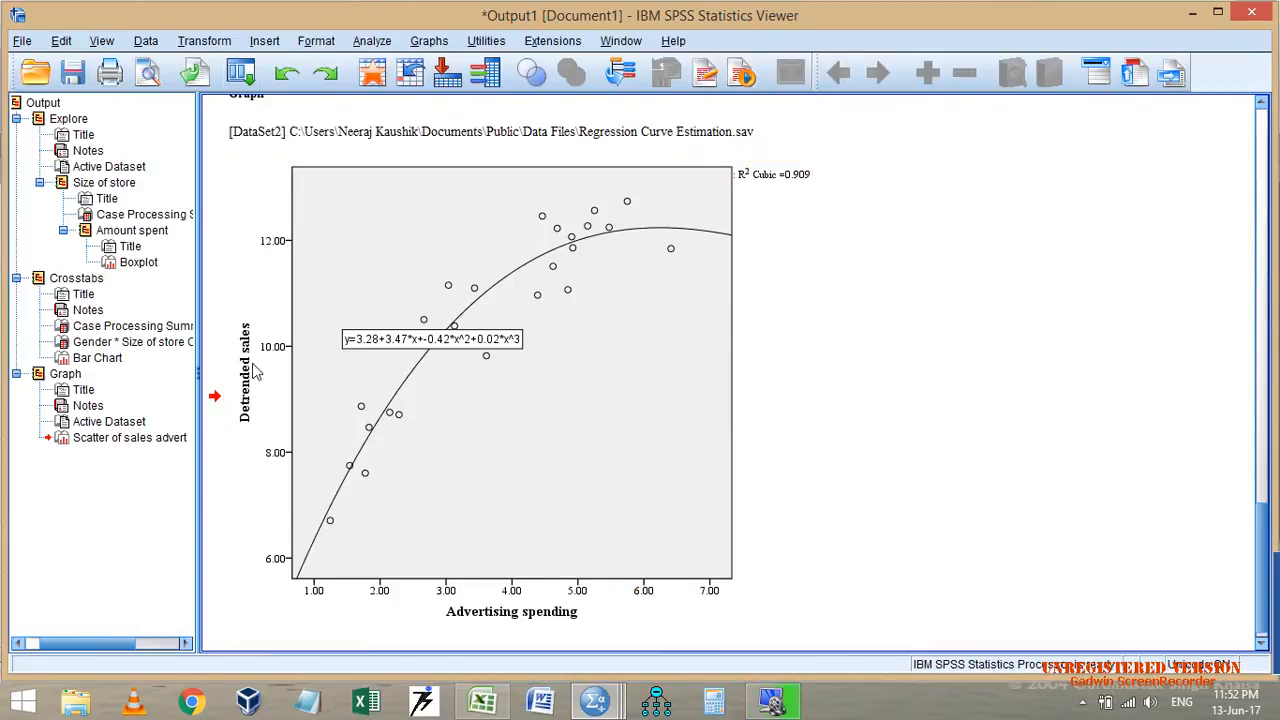
pyautogui.click(249, 78)
pyautogui.click(258, 105)
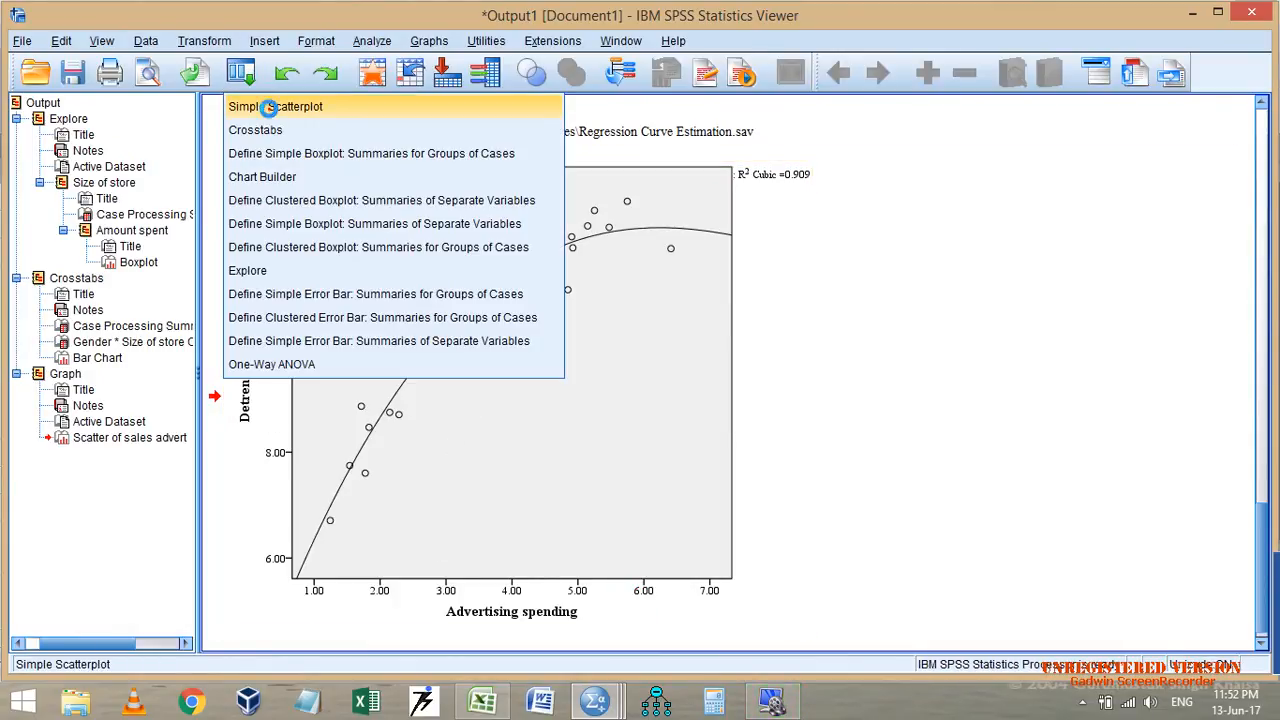
pyautogui.click(871, 82)
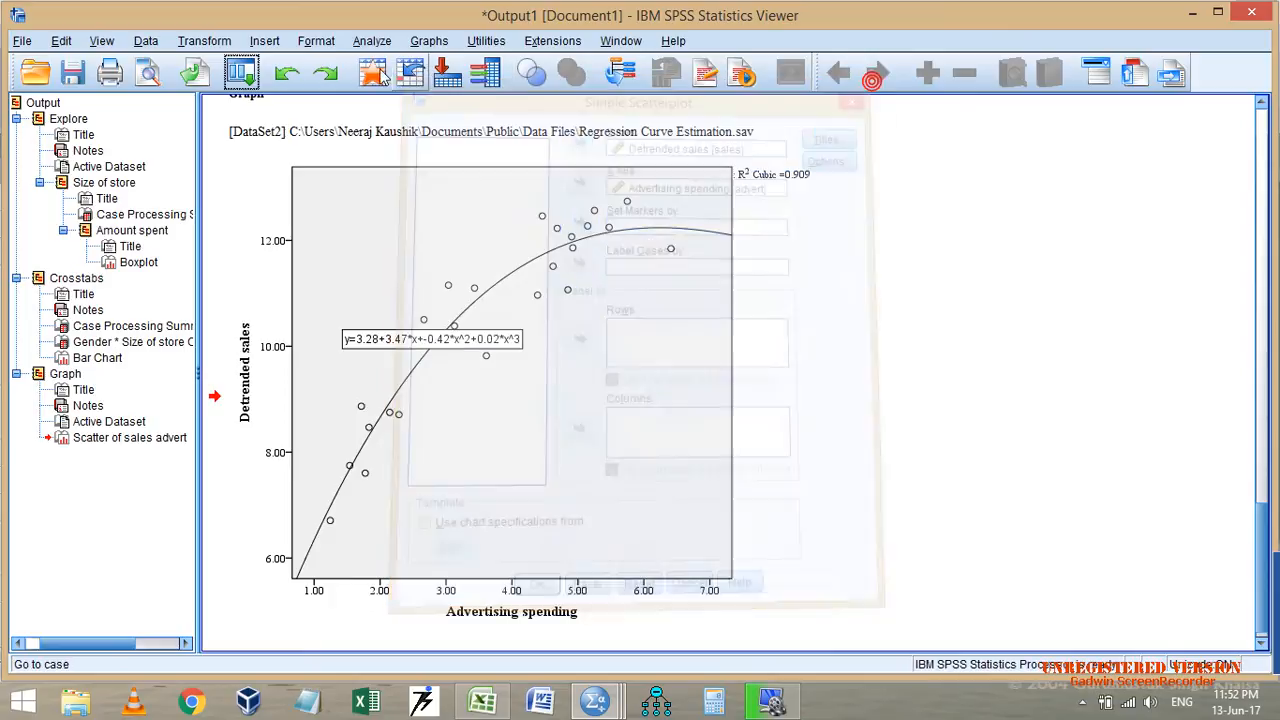
# Examine the available Scatter/Dot chart types and leave without defining a chart.
pyautogui.click(429, 41)
pyautogui.moveTo(597, 189)
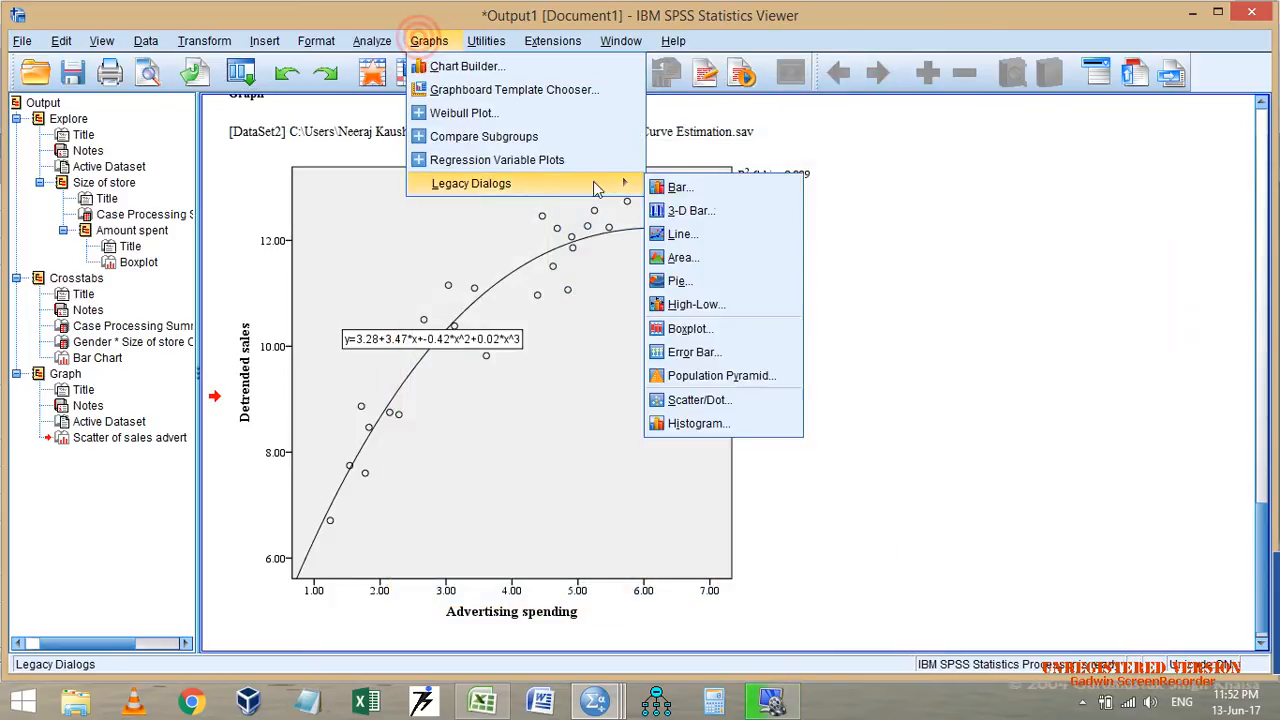
pyautogui.click(700, 400)
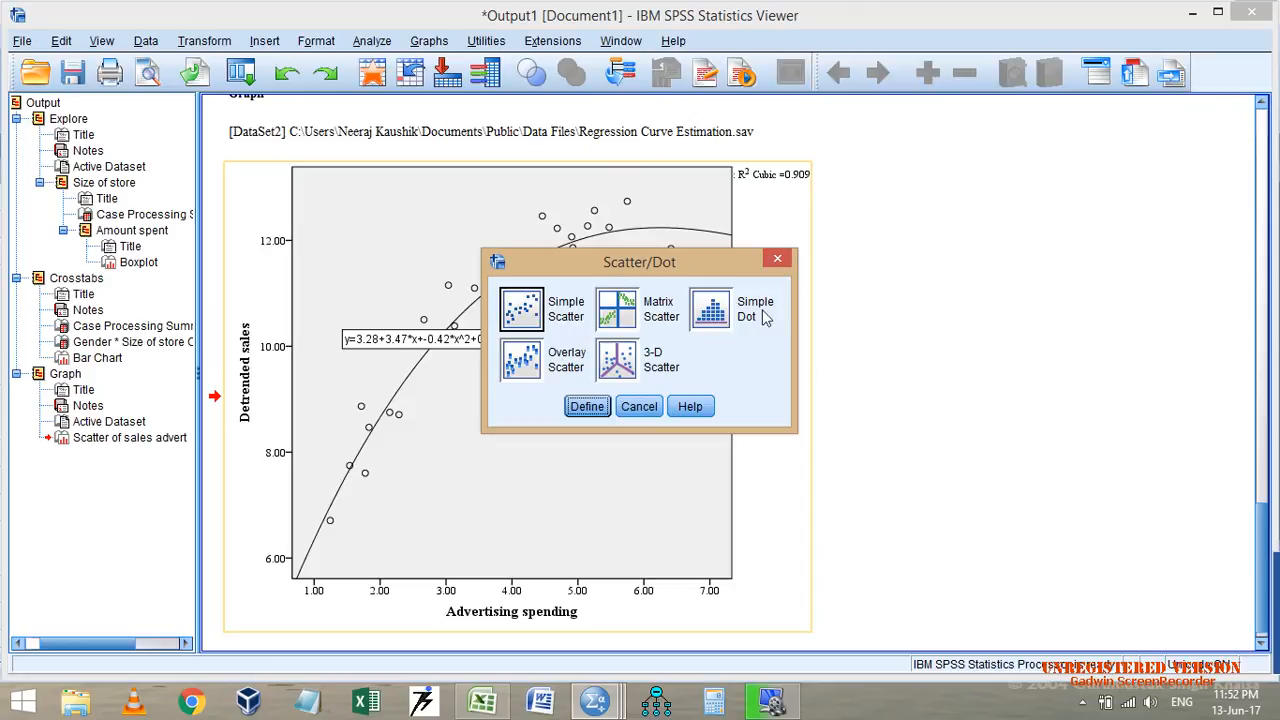
pyautogui.click(650, 410)
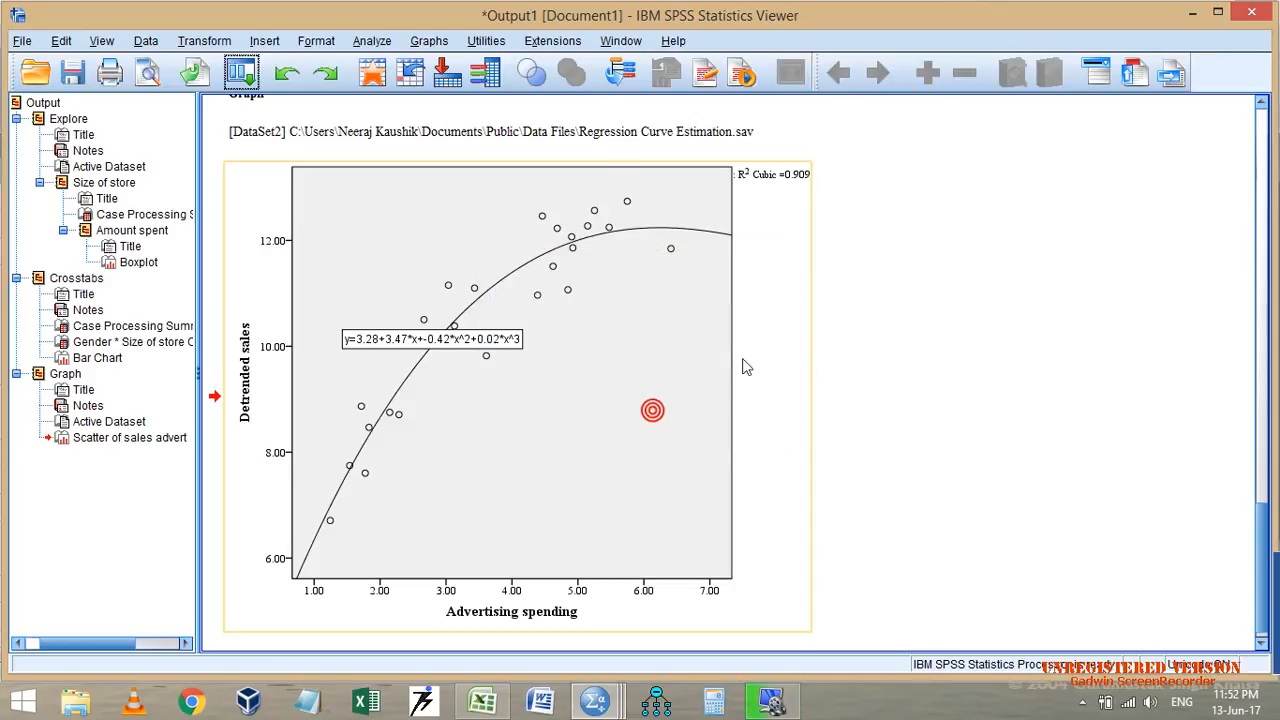
pyautogui.click(888, 360)
# Switch to Excel and review the clustered bar chart and box plot entries of the bivariate chart table.
pyautogui.hotkey('alt', 'Tab')
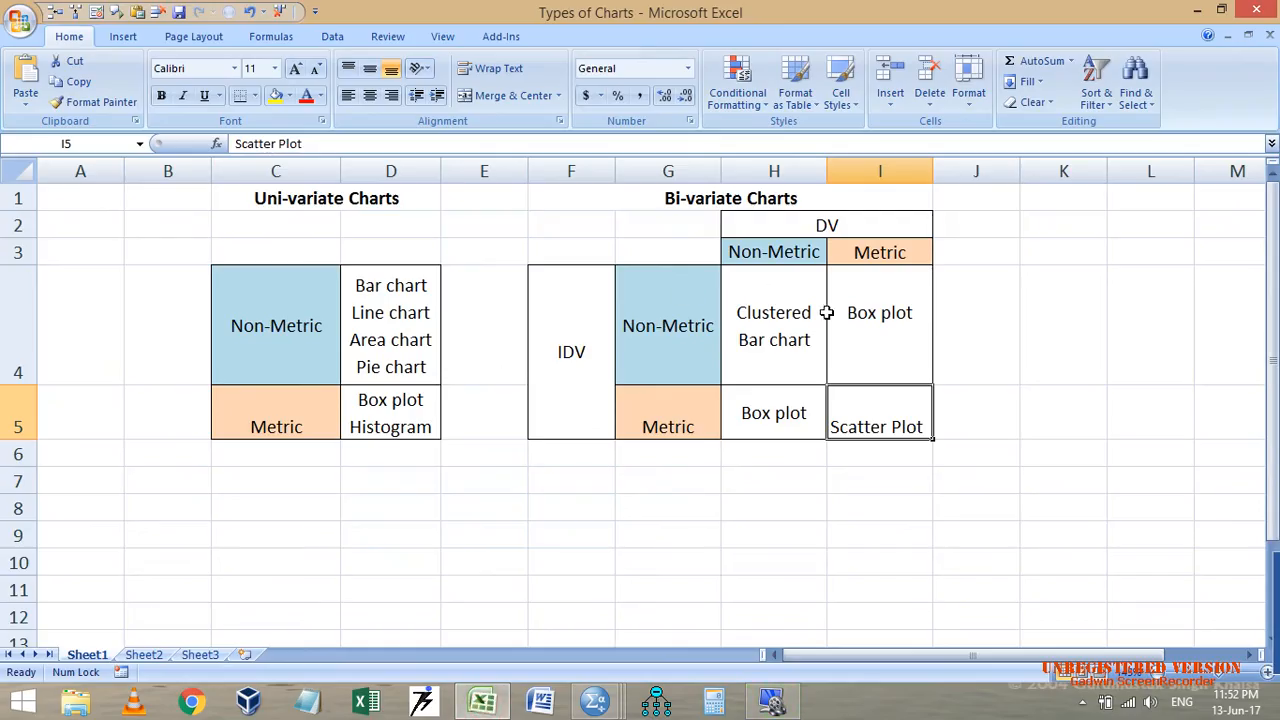
pyautogui.click(781, 339)
pyautogui.click(916, 328)
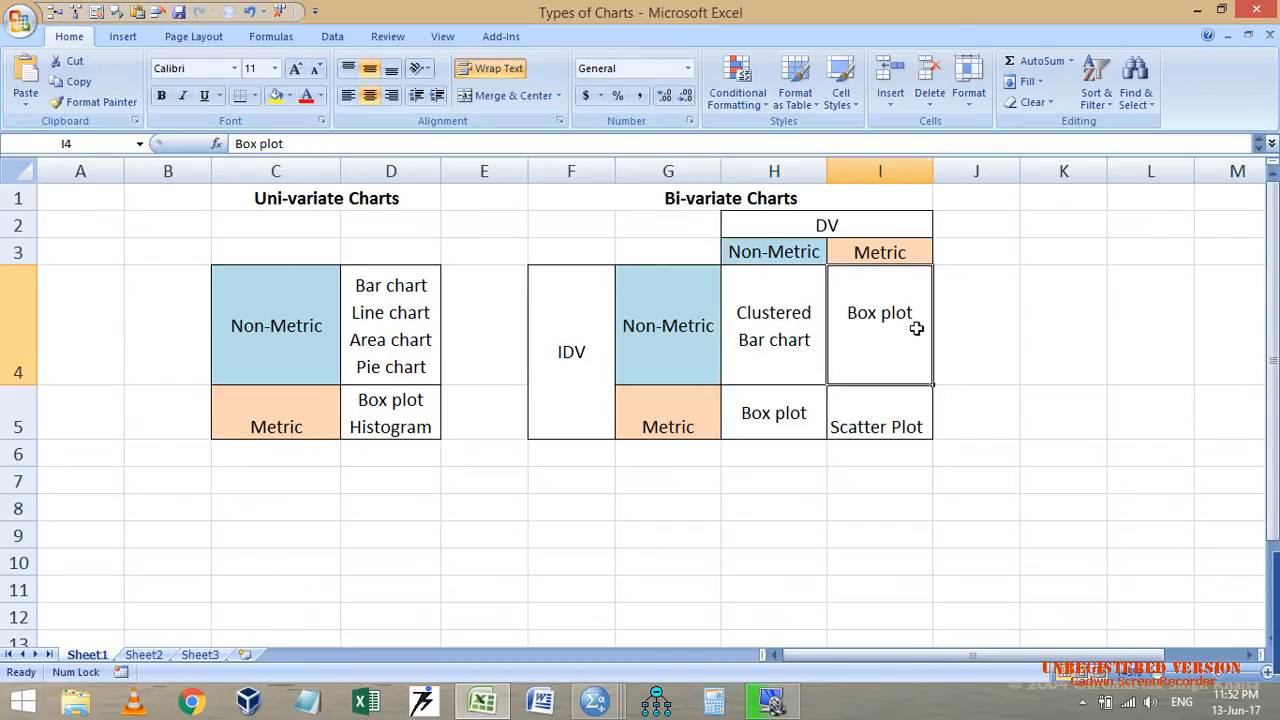
pyautogui.click(790, 420)
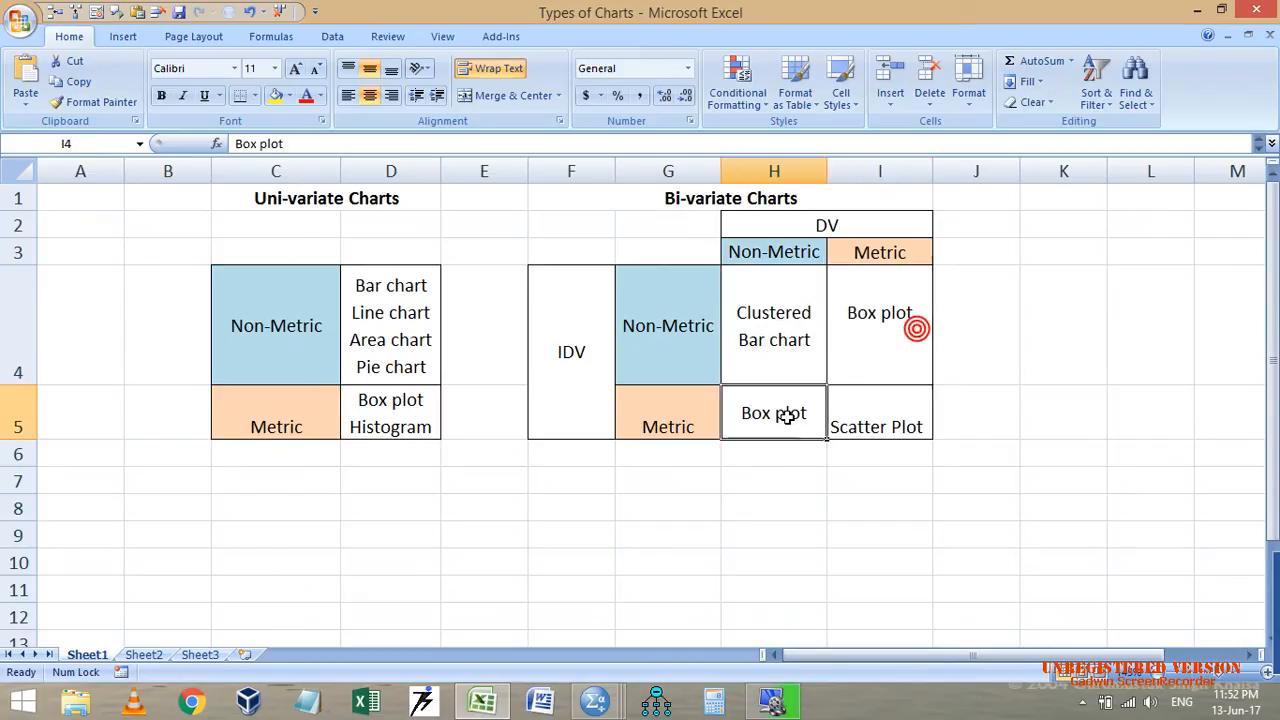
pyautogui.click(878, 296)
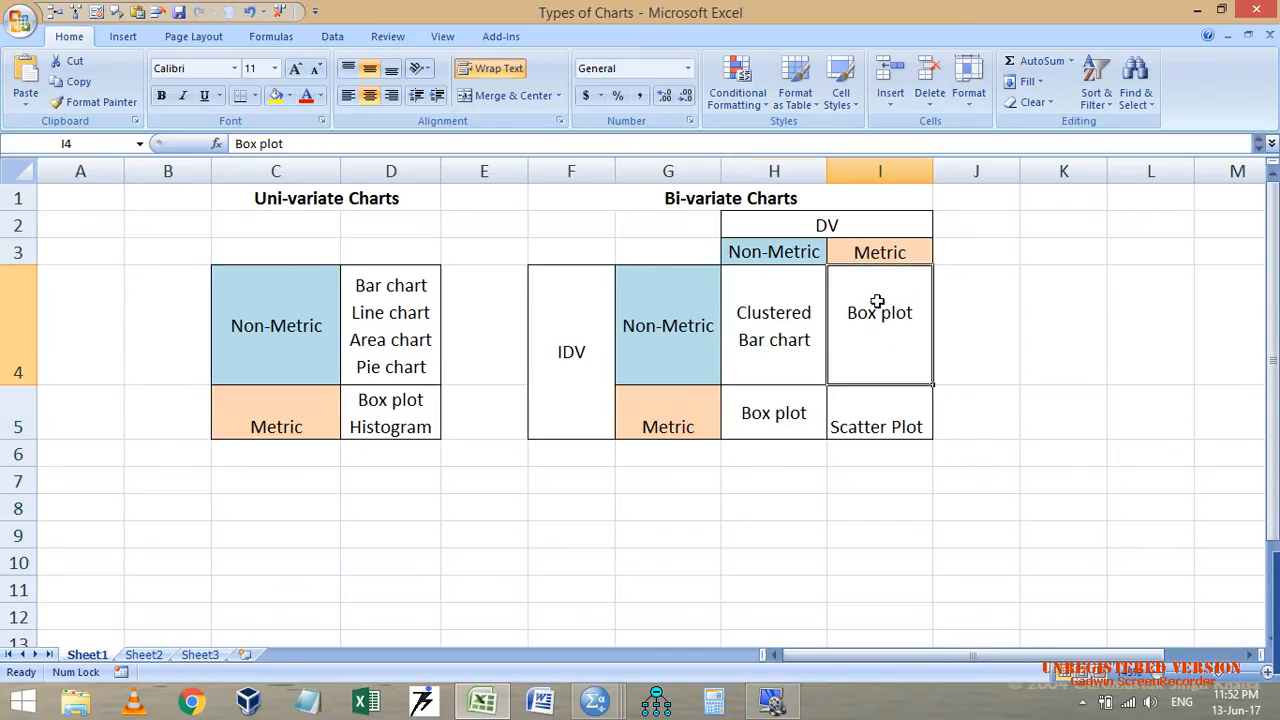
# Change the chart entry for non-metric IDV and metric DV in cell I4 to "Error bar / Box plot".
pyautogui.click(880, 297)
pyautogui.doubleClick(896, 313)
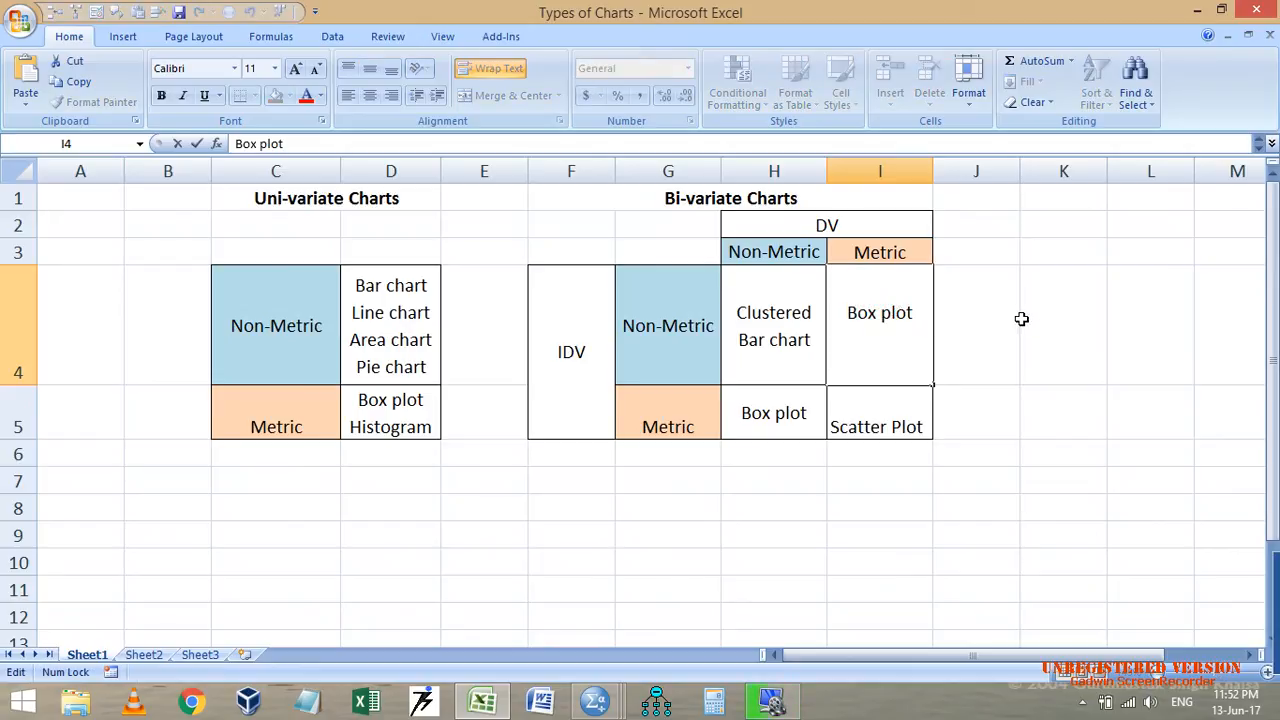
pyautogui.write('Error ba')
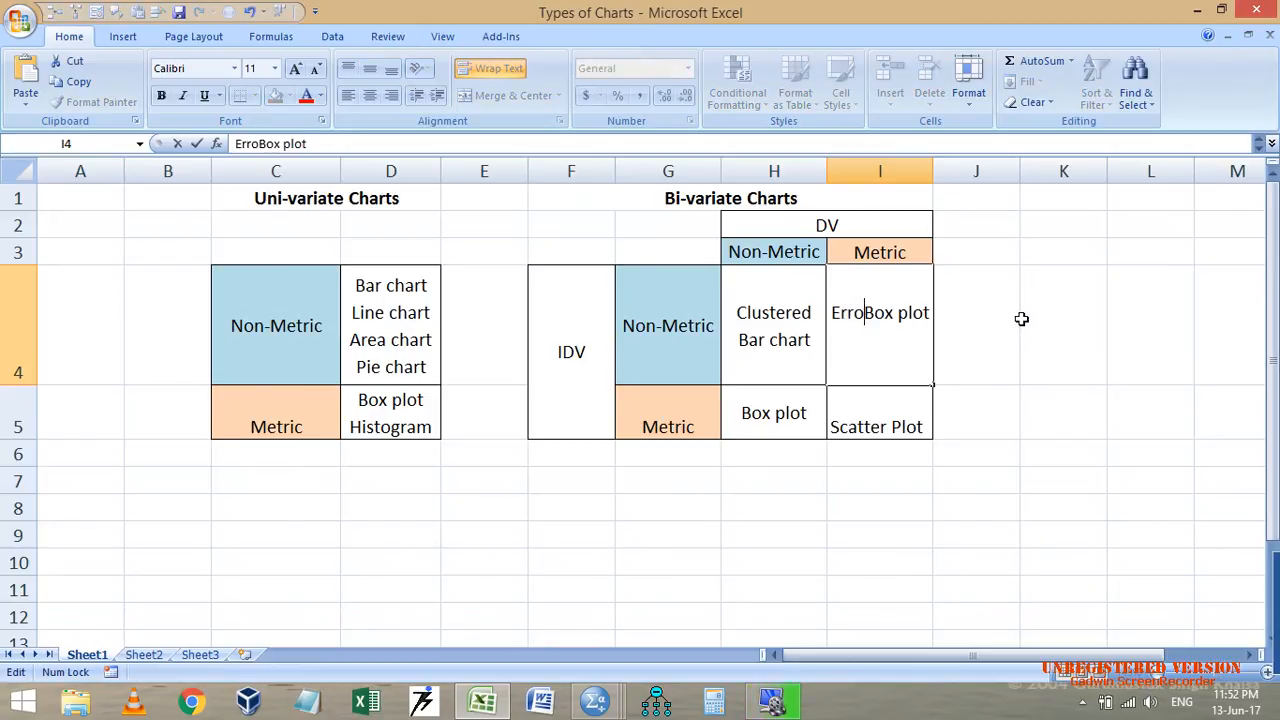
pyautogui.write('r /')
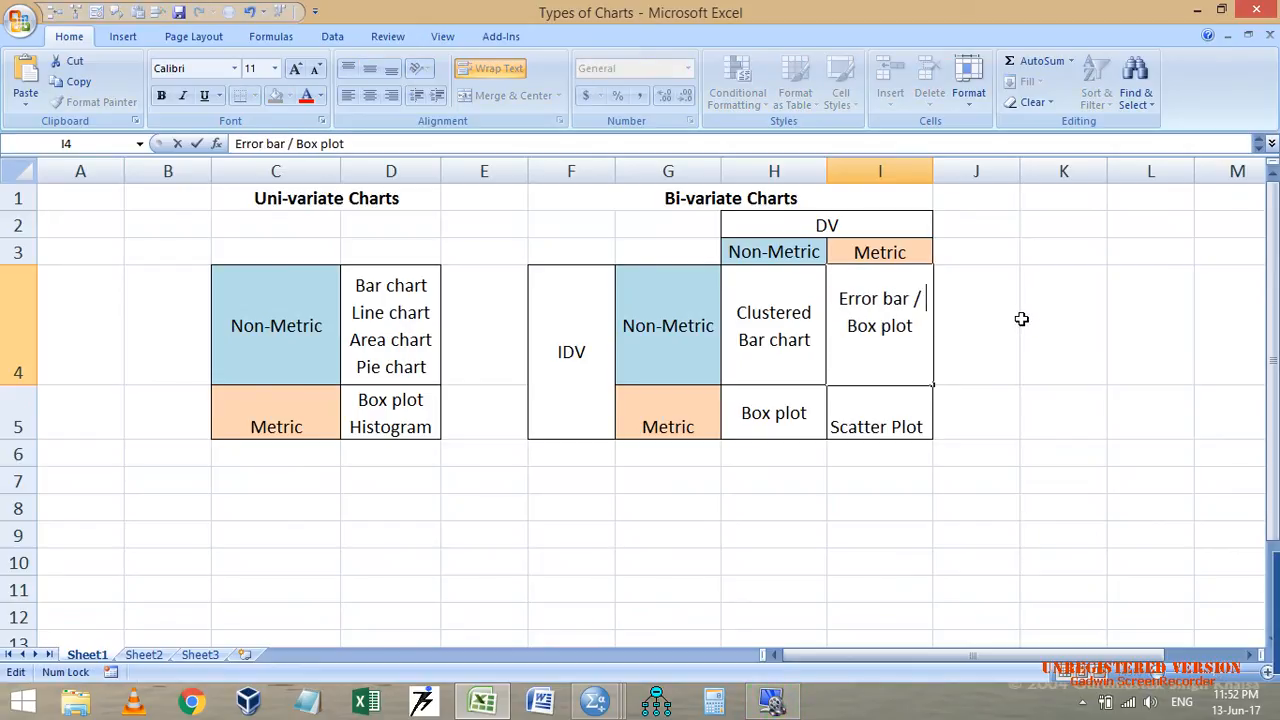
pyautogui.hotkey('ctrl', 'Return')
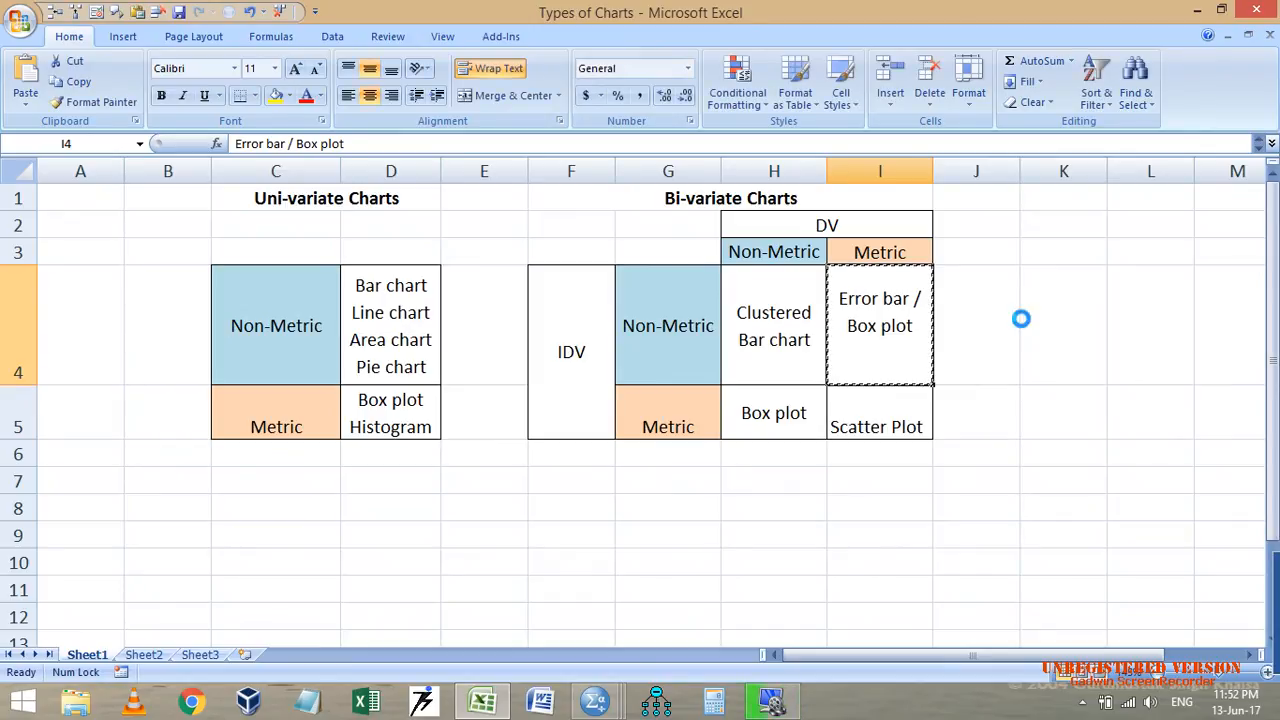
# Copy the "Error bar / Box plot" entry from I4 into H5, the cell for metric IDV and non-metric DV.
pyautogui.hotkey('ctrl', 'c')
pyautogui.press('Down')
pyautogui.press('Left')
pyautogui.press('Return')
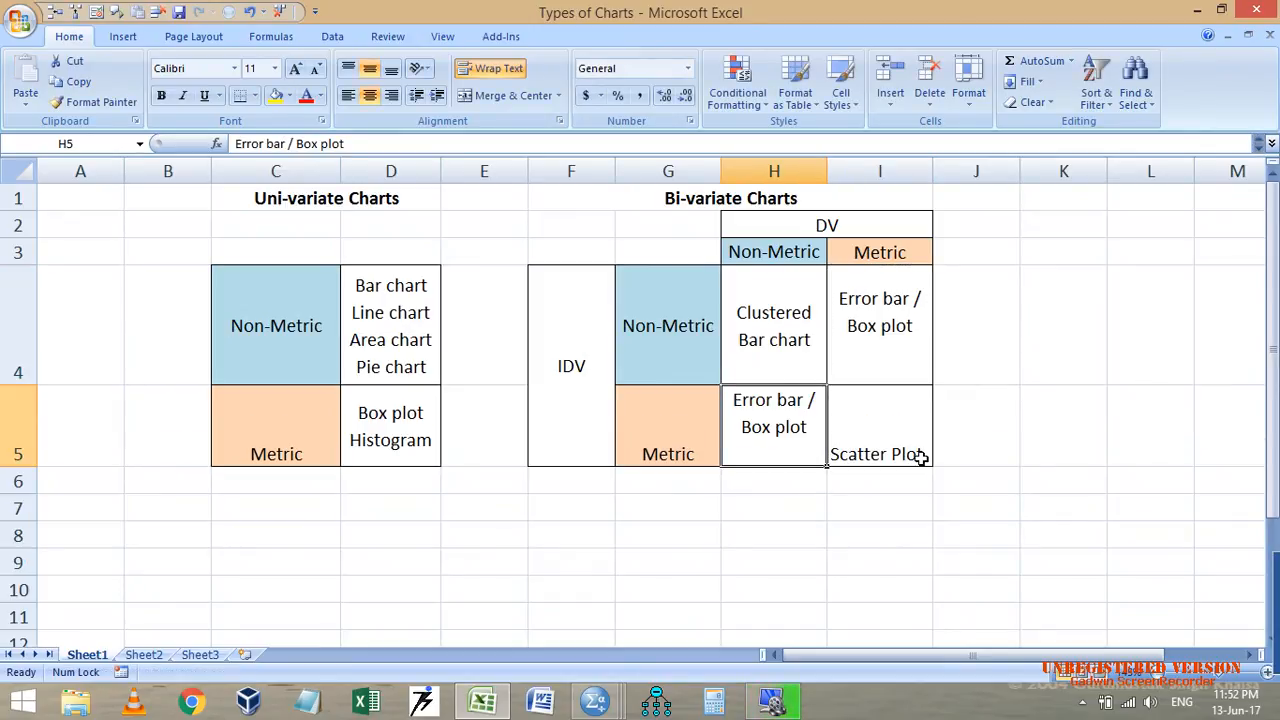
pyautogui.click(1006, 465)
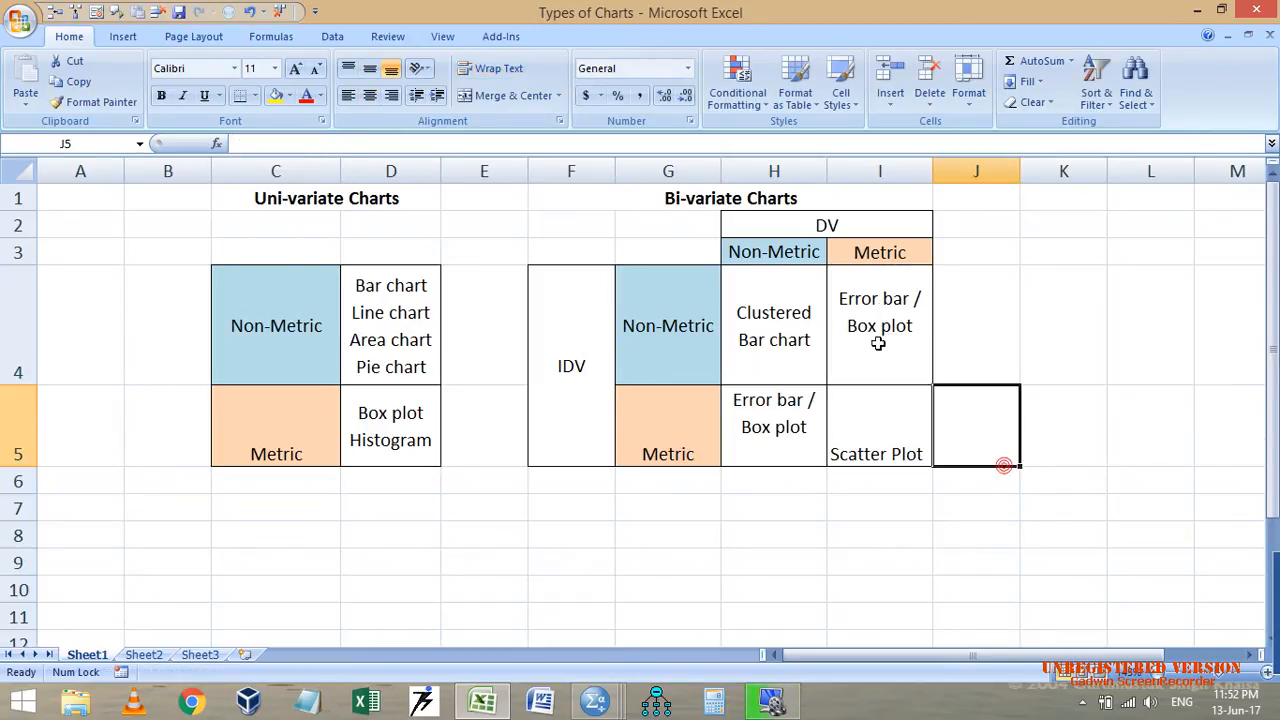
# Review the Scatter Plot entry of the bivariate table and the non-metric entries of the univariate table.
pyautogui.click(864, 444)
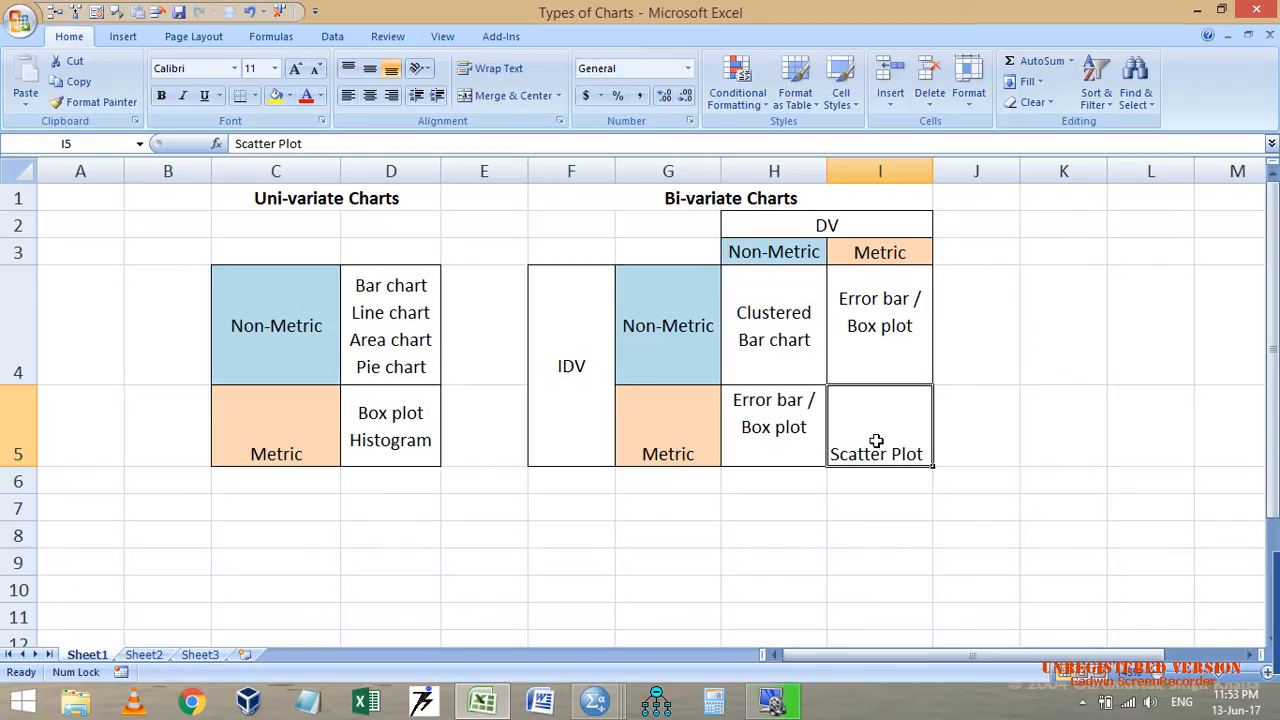
pyautogui.click(369, 333)
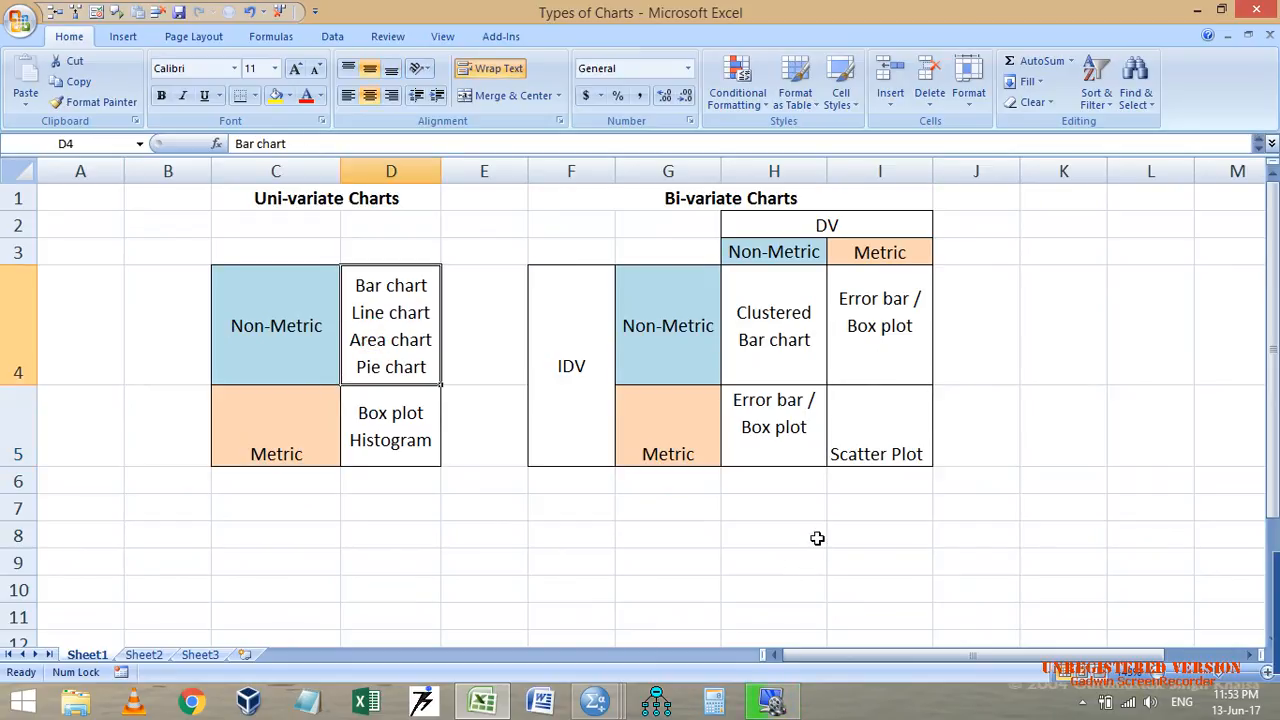